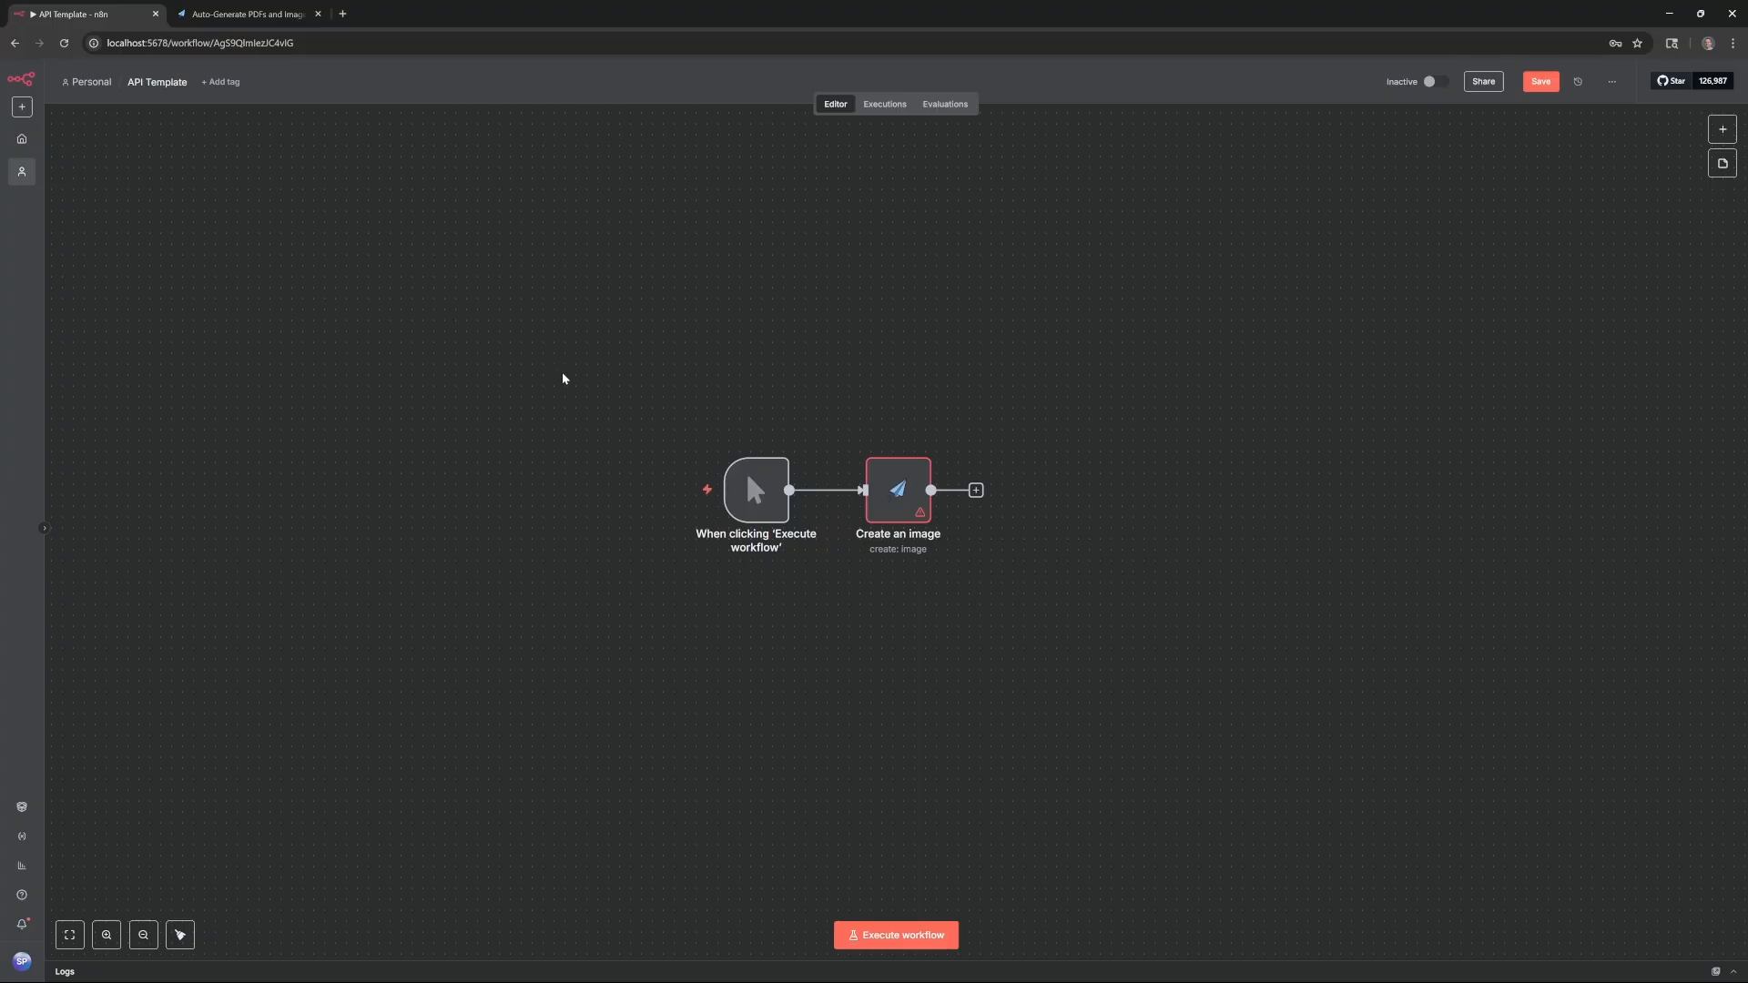
- Switch to the APITemplate.io website and examine the pricing plans, especially the Free plan's template allowance
key("ctrl+Tab")
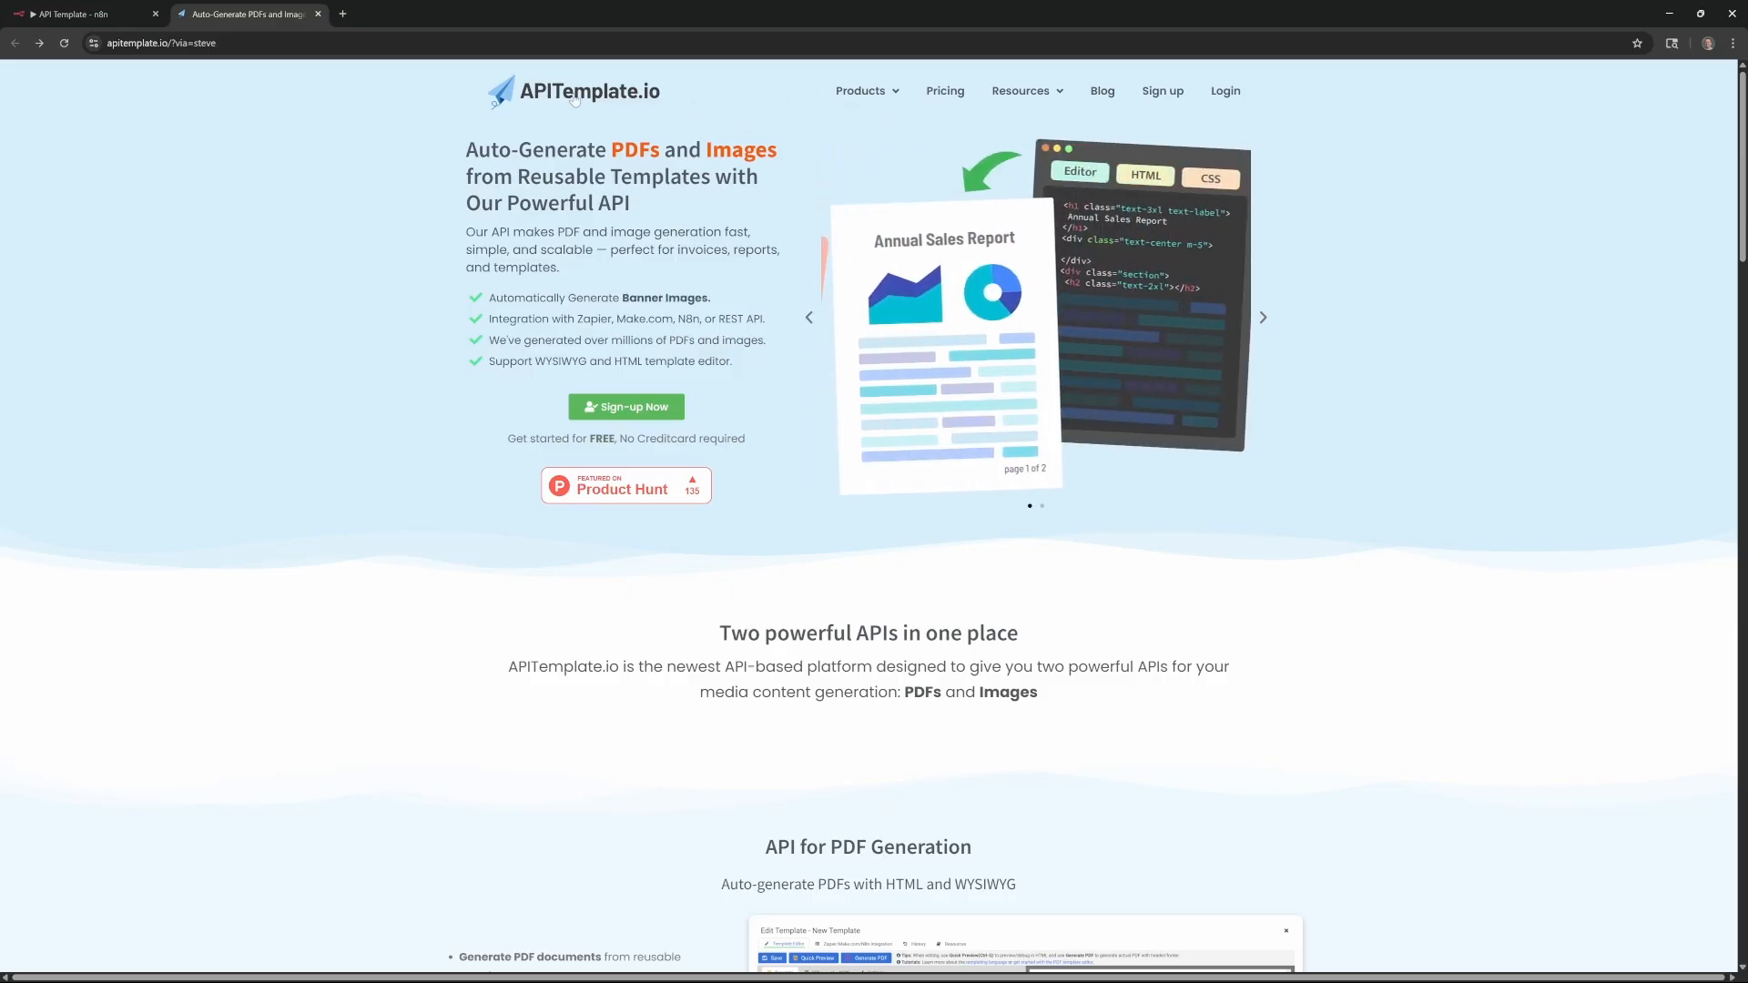
left_click(944, 91)
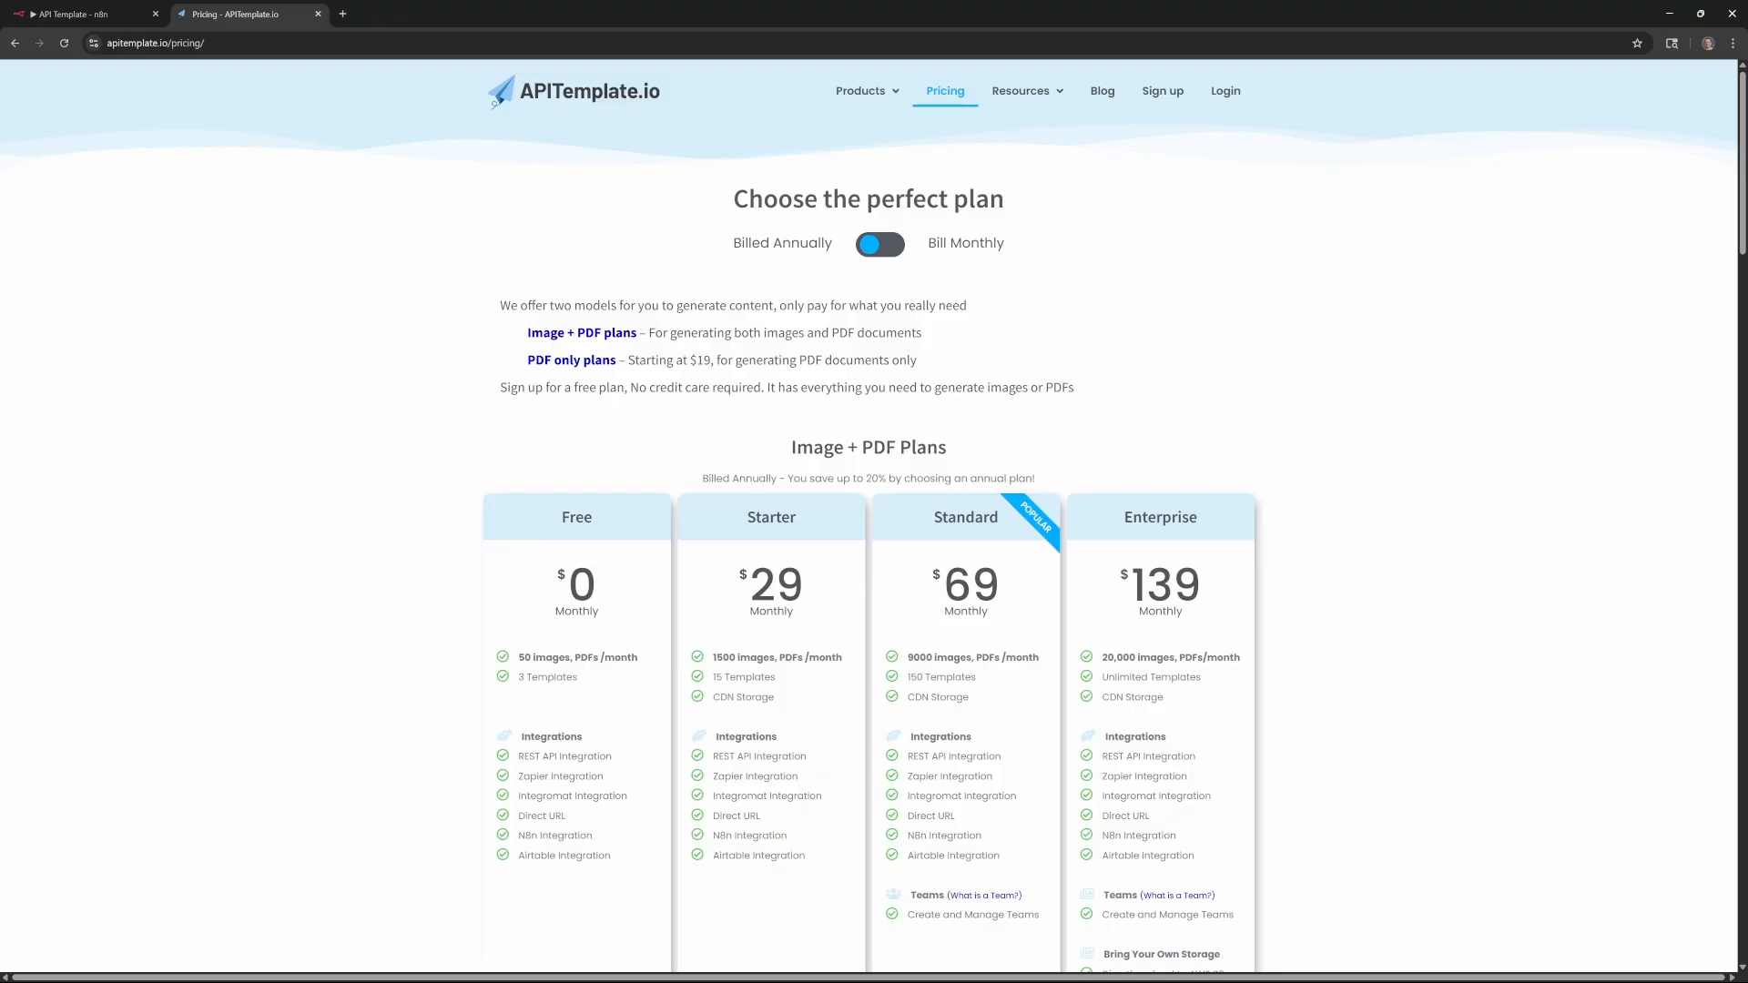
left_click_drag(590, 679, 515, 677)
left_click(601, 687)
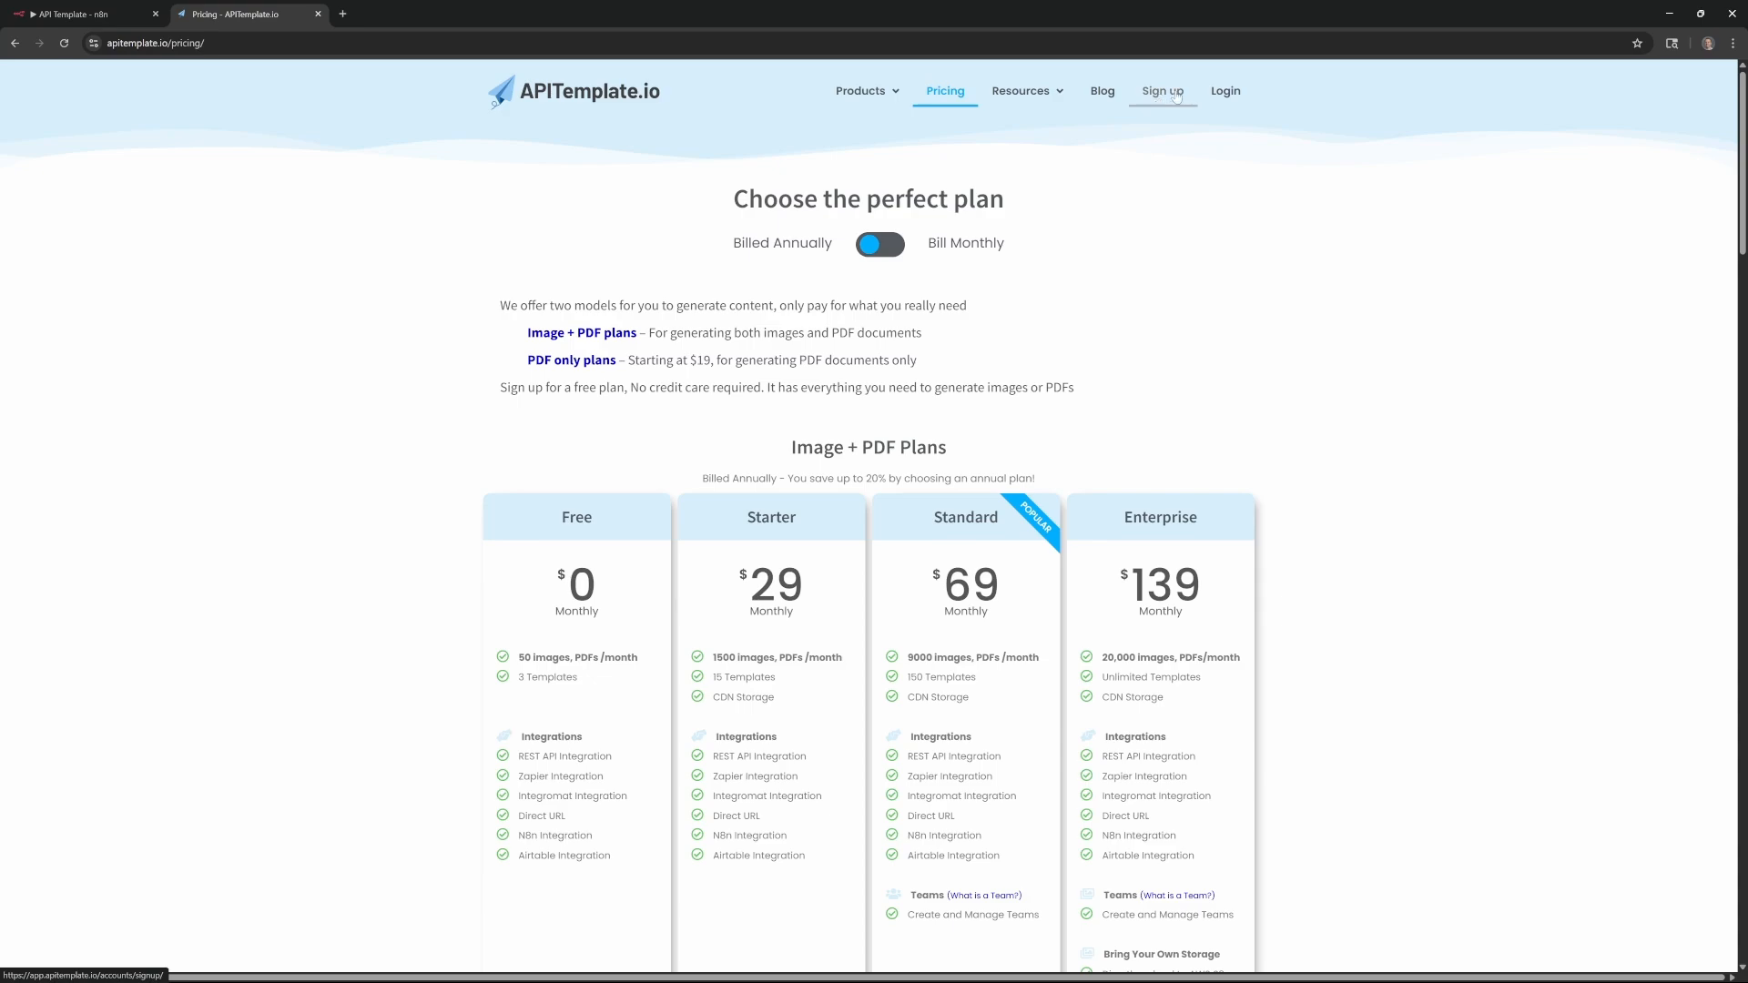
- Log in to APITemplate.io and review the remaining API calls on the dashboard
left_click(1225, 100)
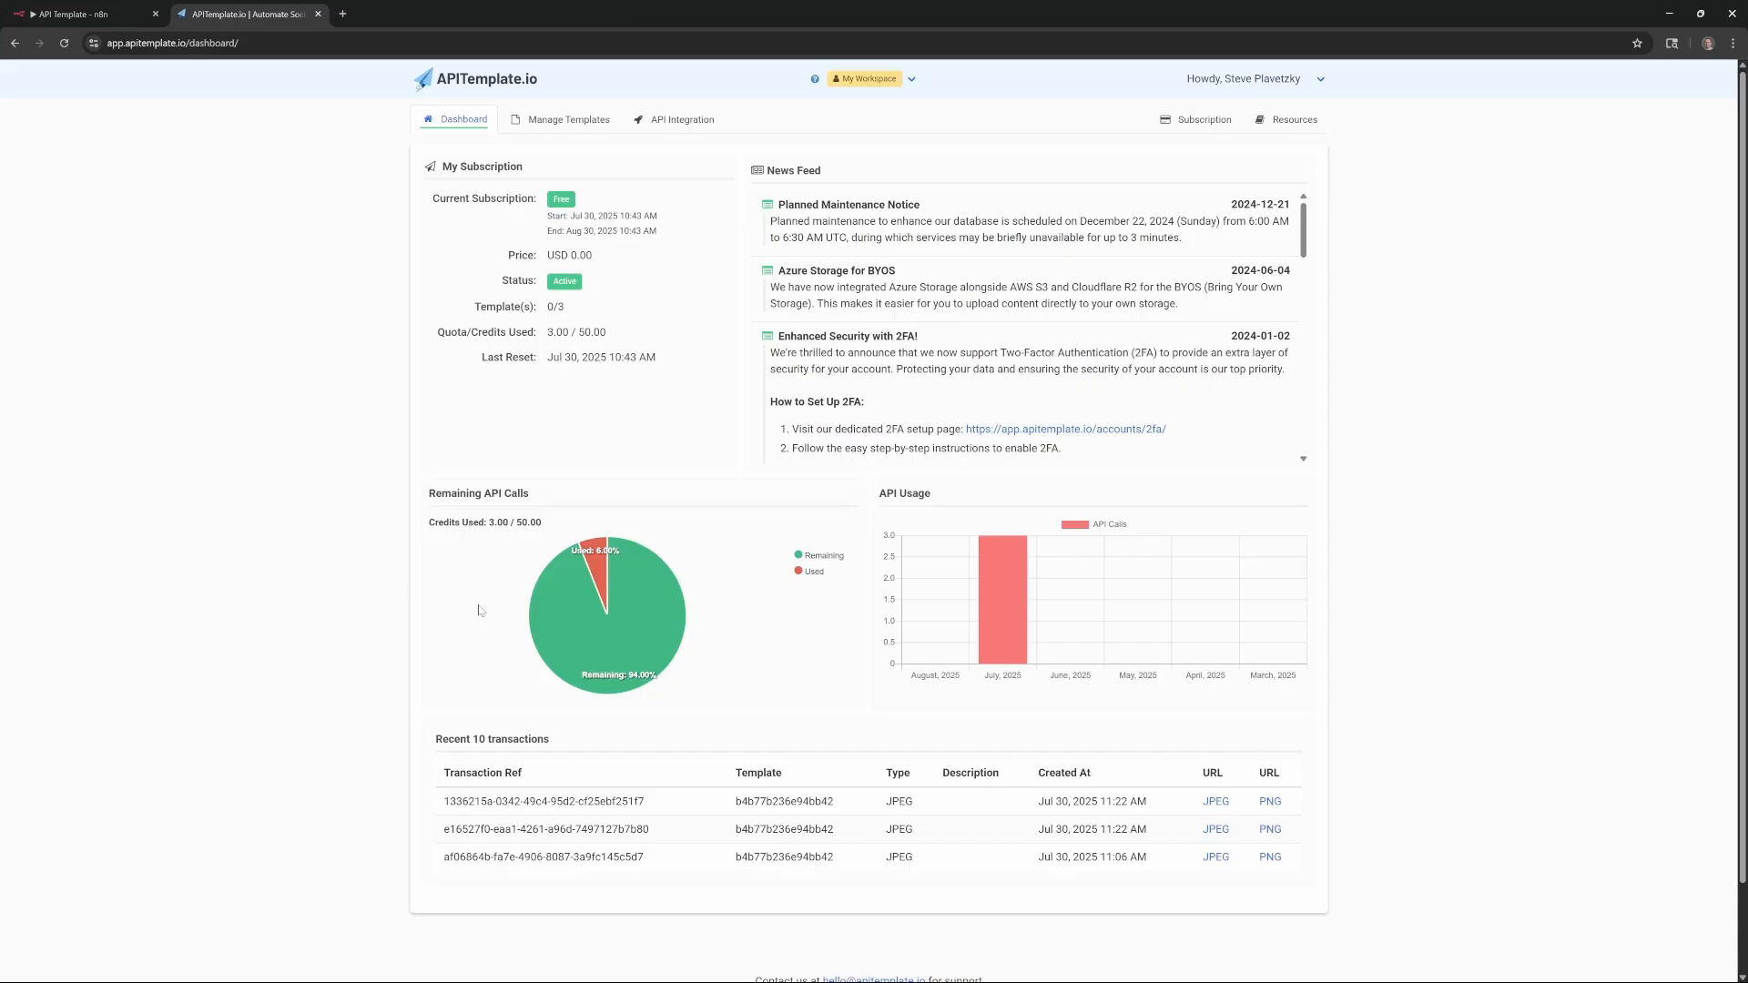
mouse_move(573, 576)
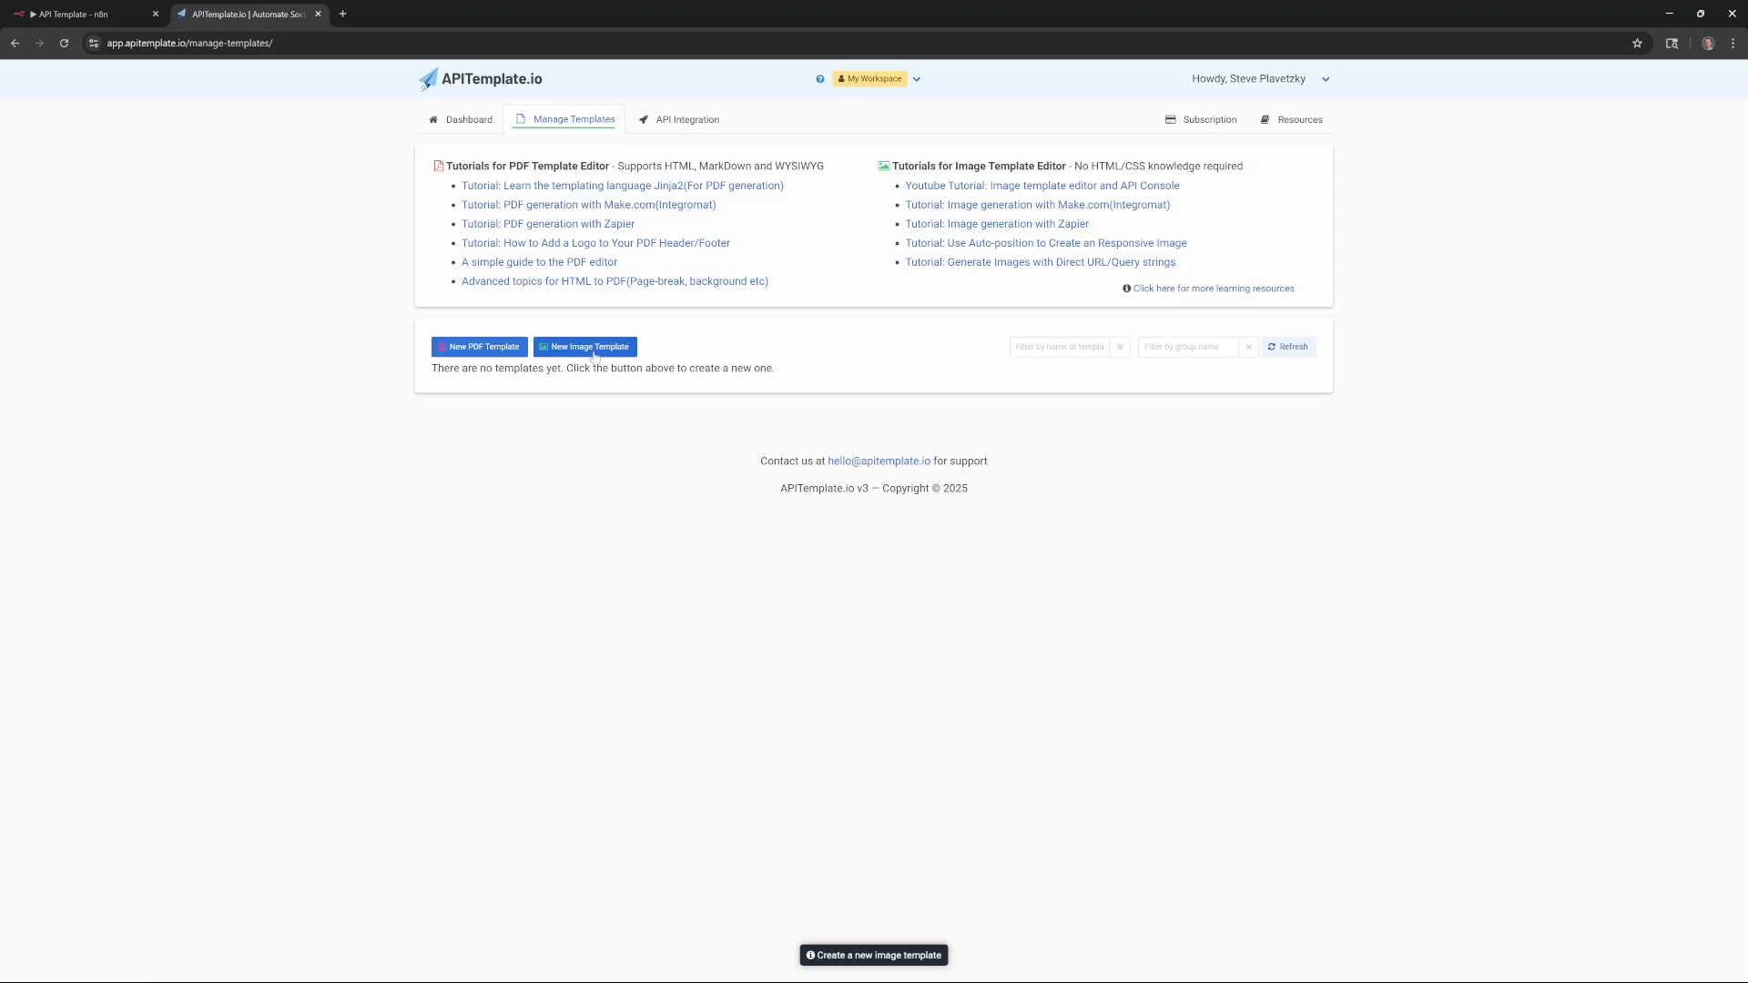
- Create a new image template named "Facebook Quote" from the Facebook category's starry "Morning Reminder" quote design
left_click(600, 352)
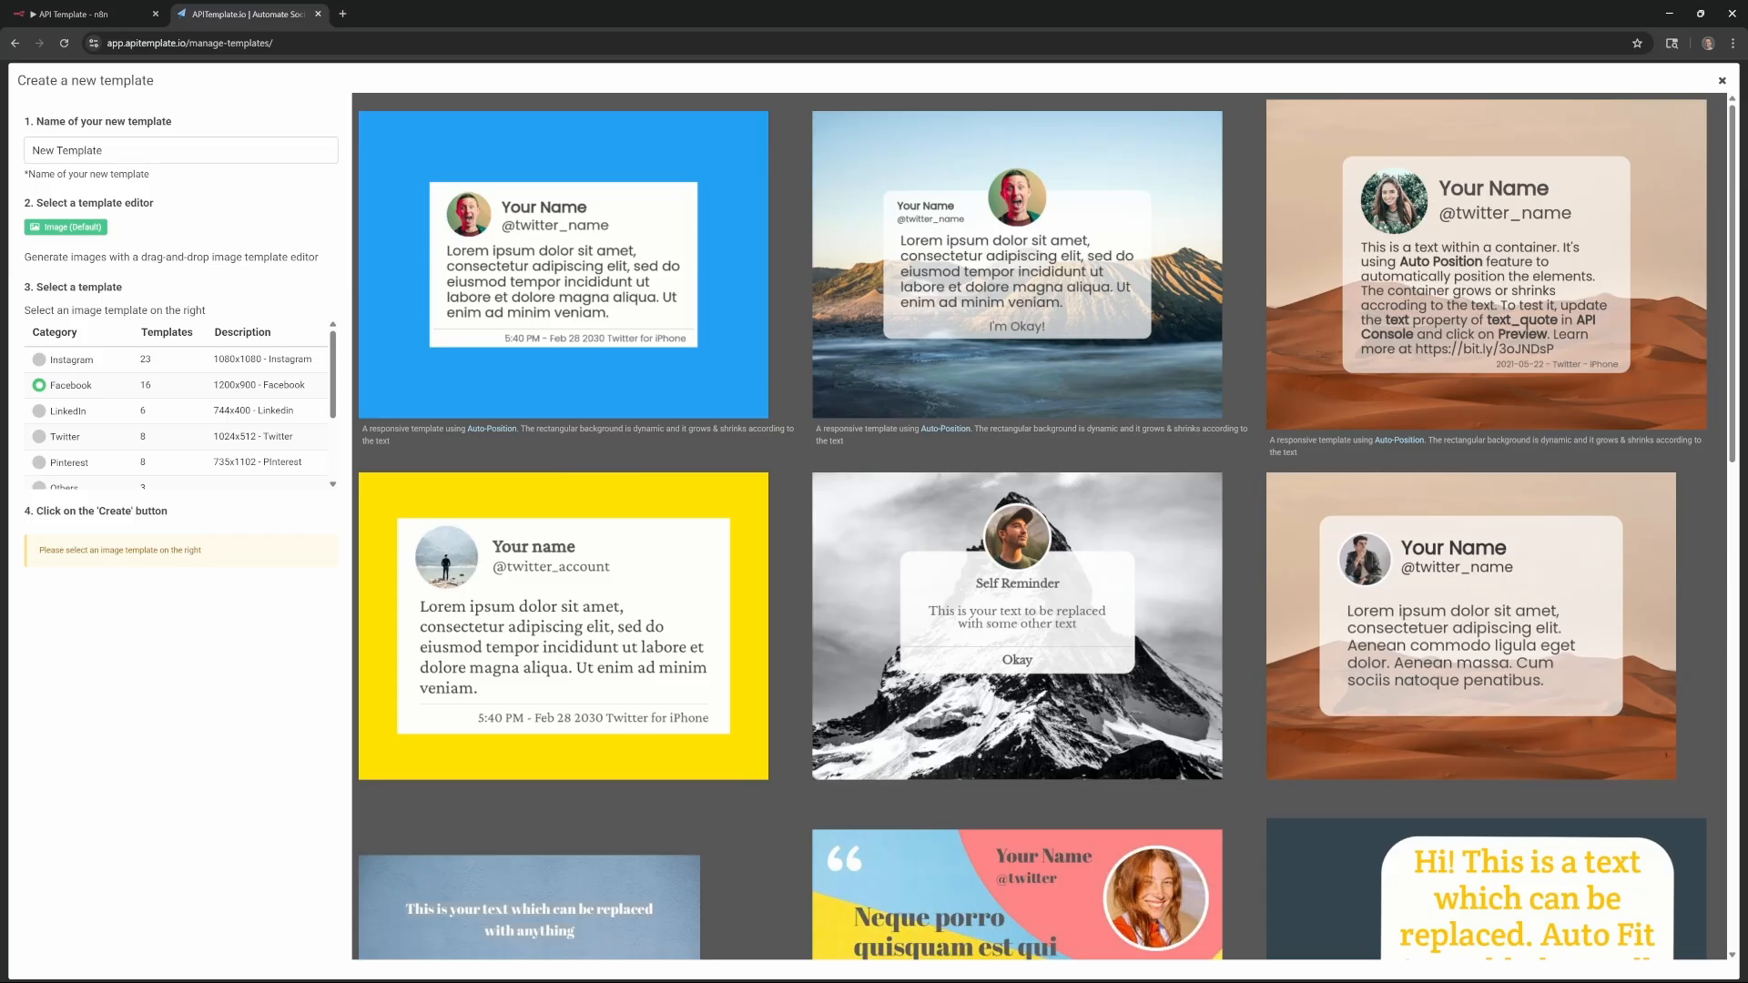
left_click_drag(106, 150, 3, 151)
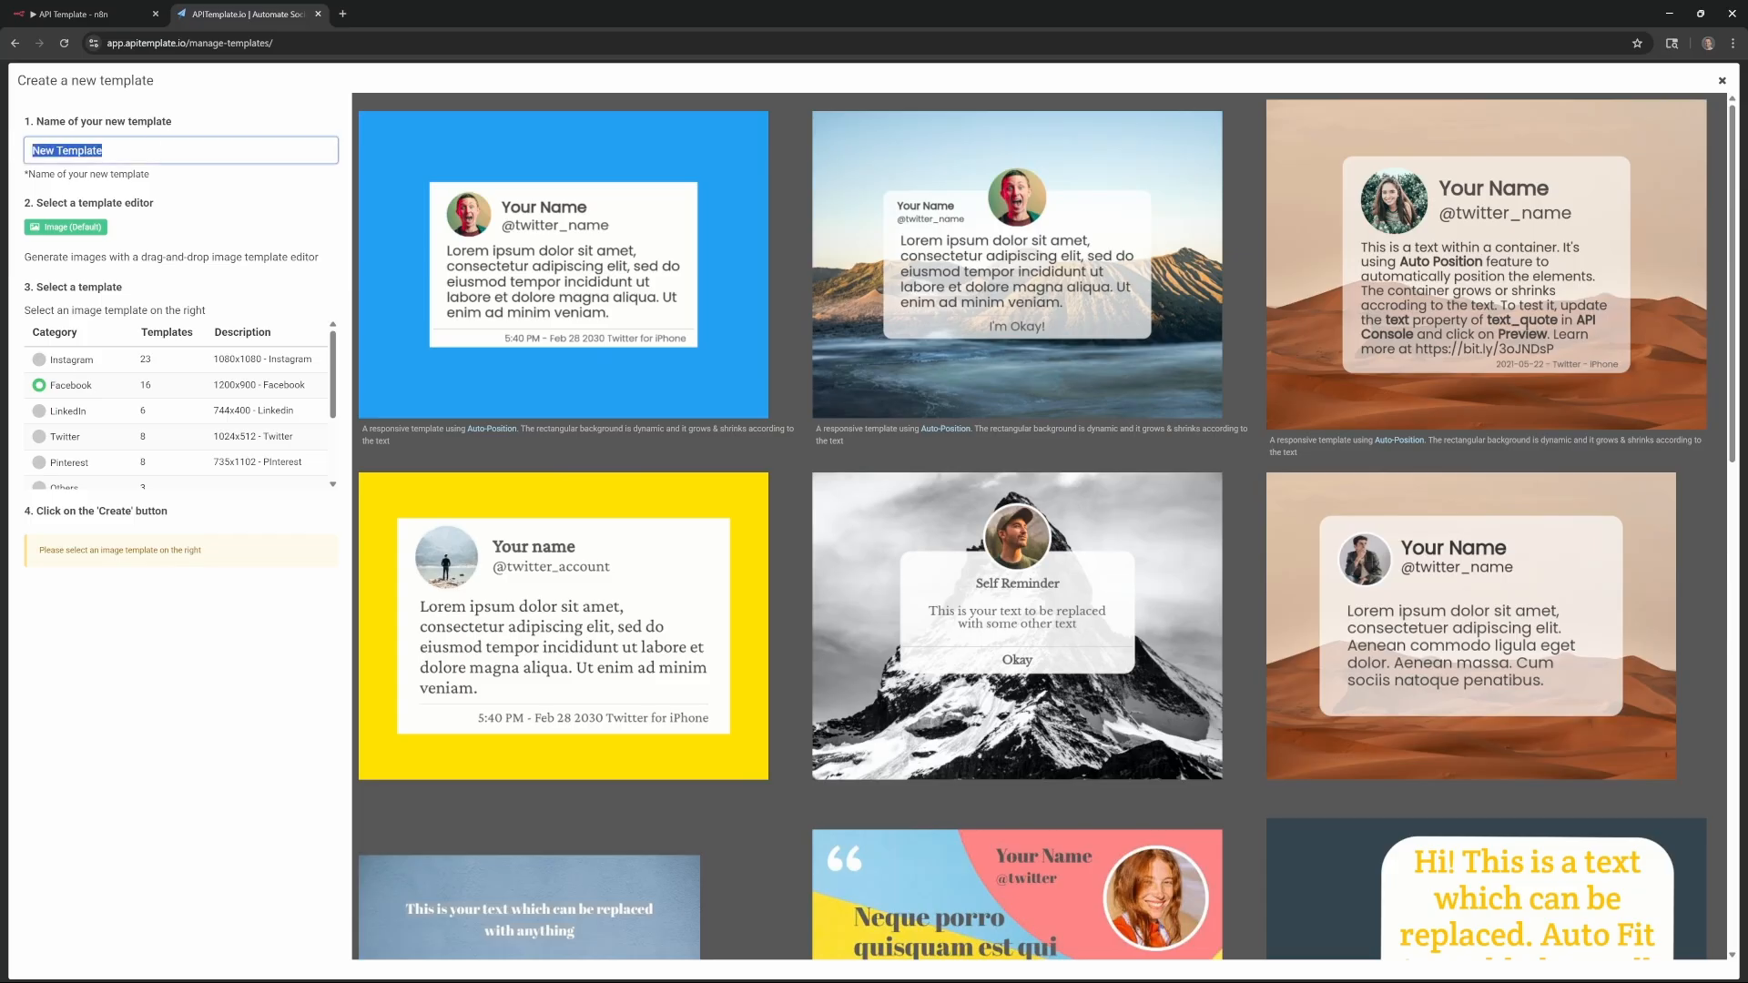
type("Facebook Quote")
scroll(801, 681, "down", 7)
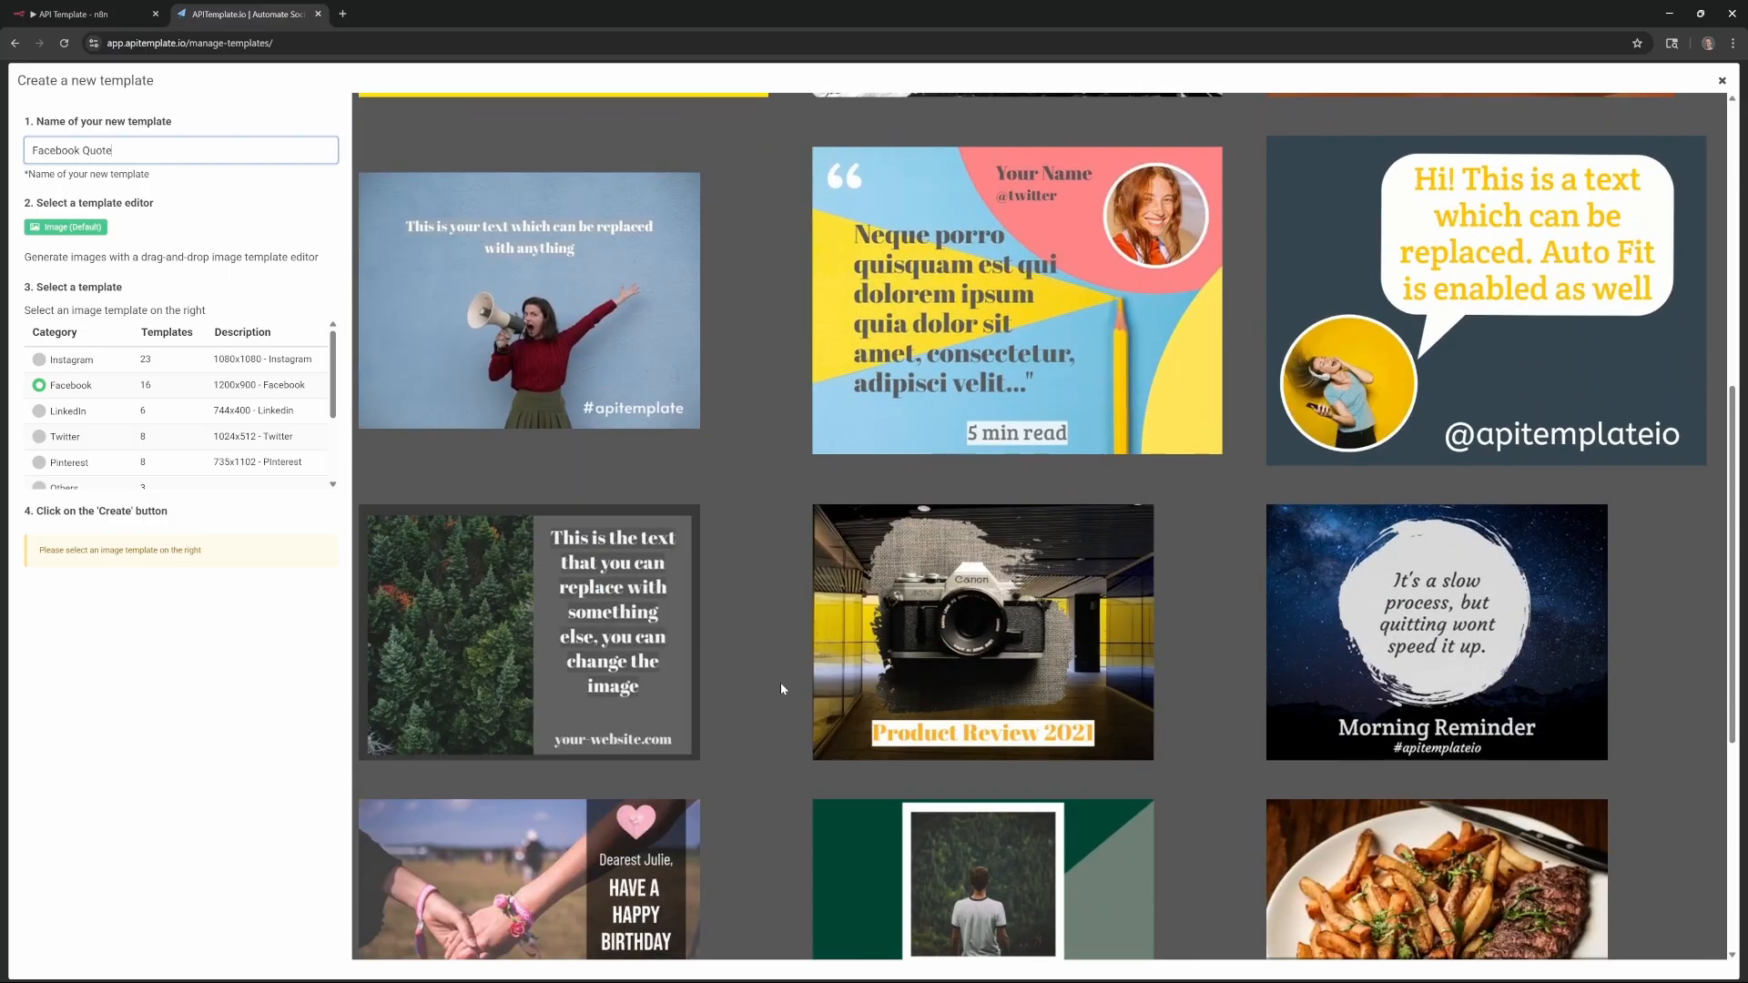
left_click(1462, 657)
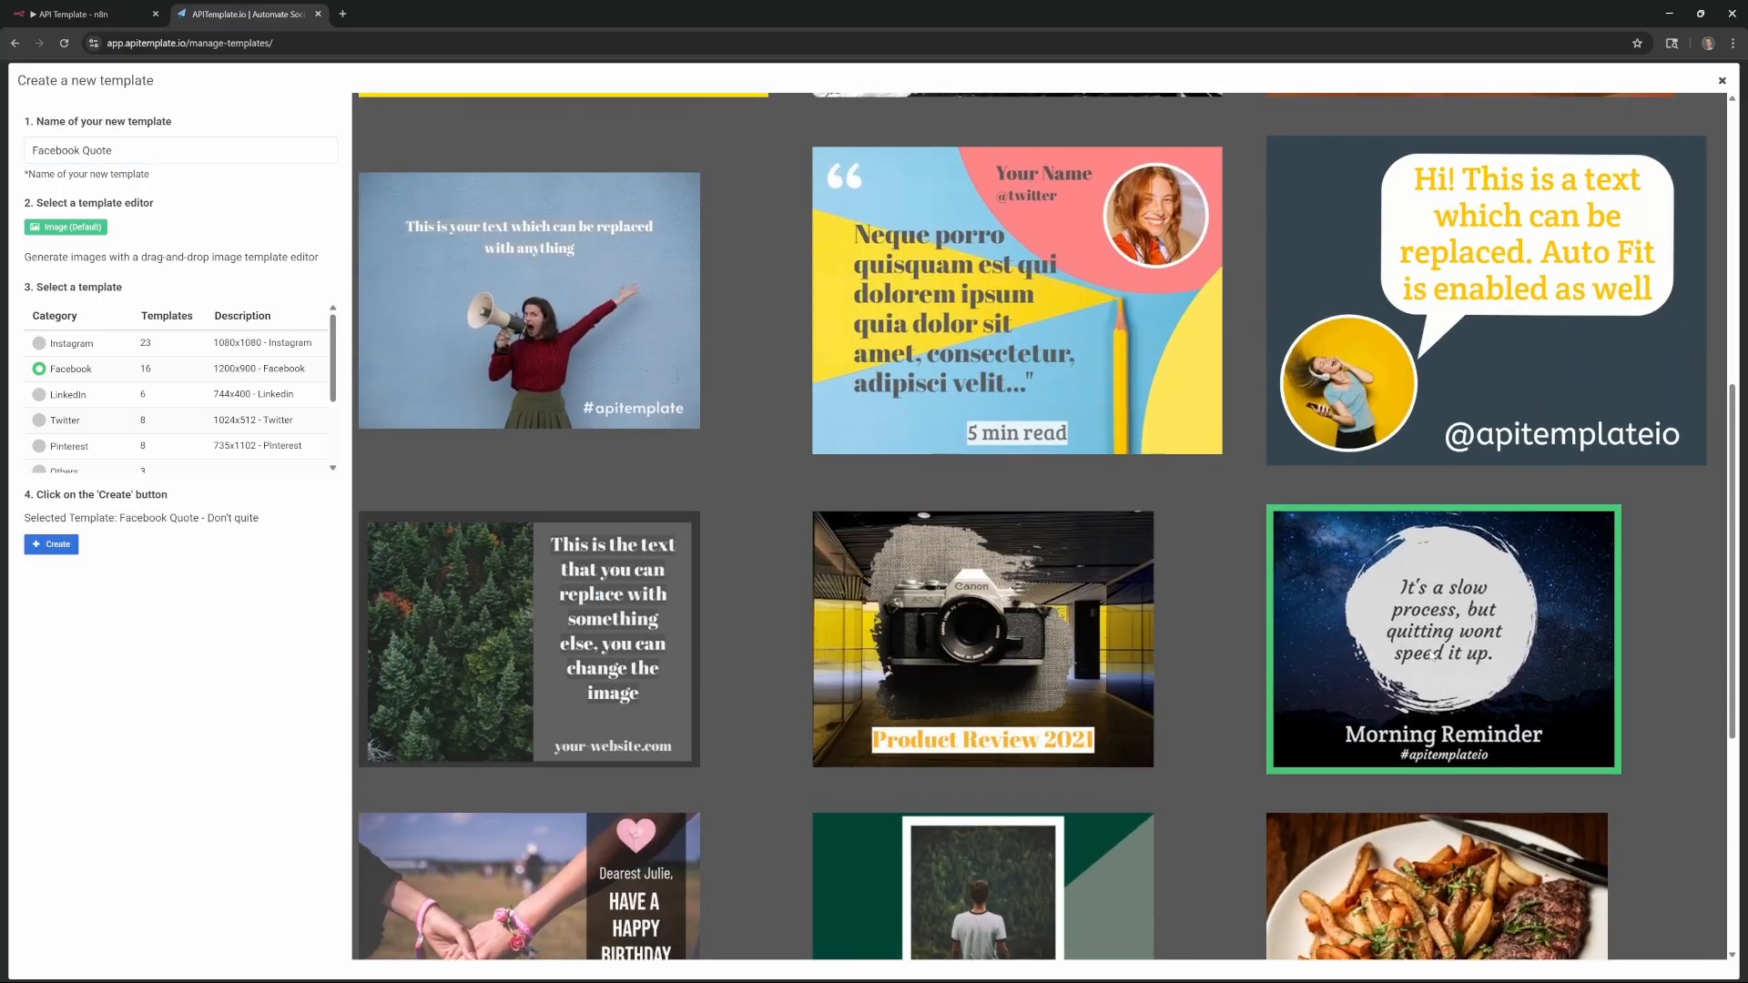
left_click(58, 549)
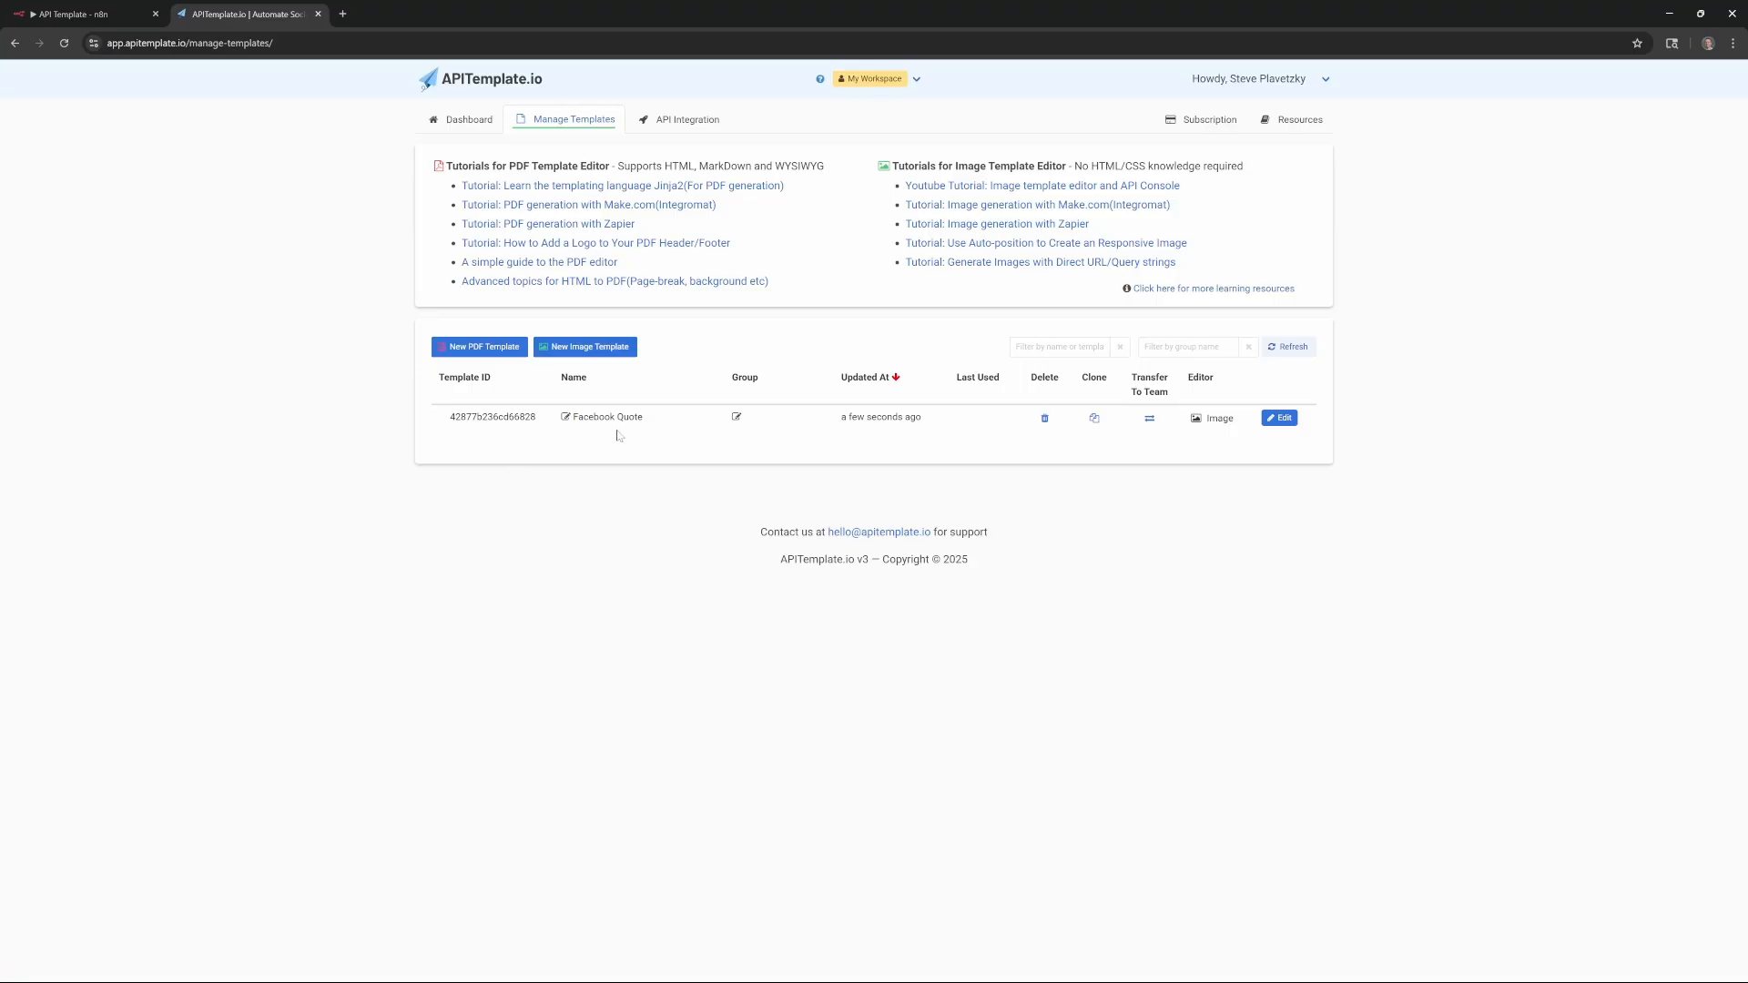
- Open the Facebook Quote template for editing and inspect its text_hash and text_quote layers
left_click(565, 417)
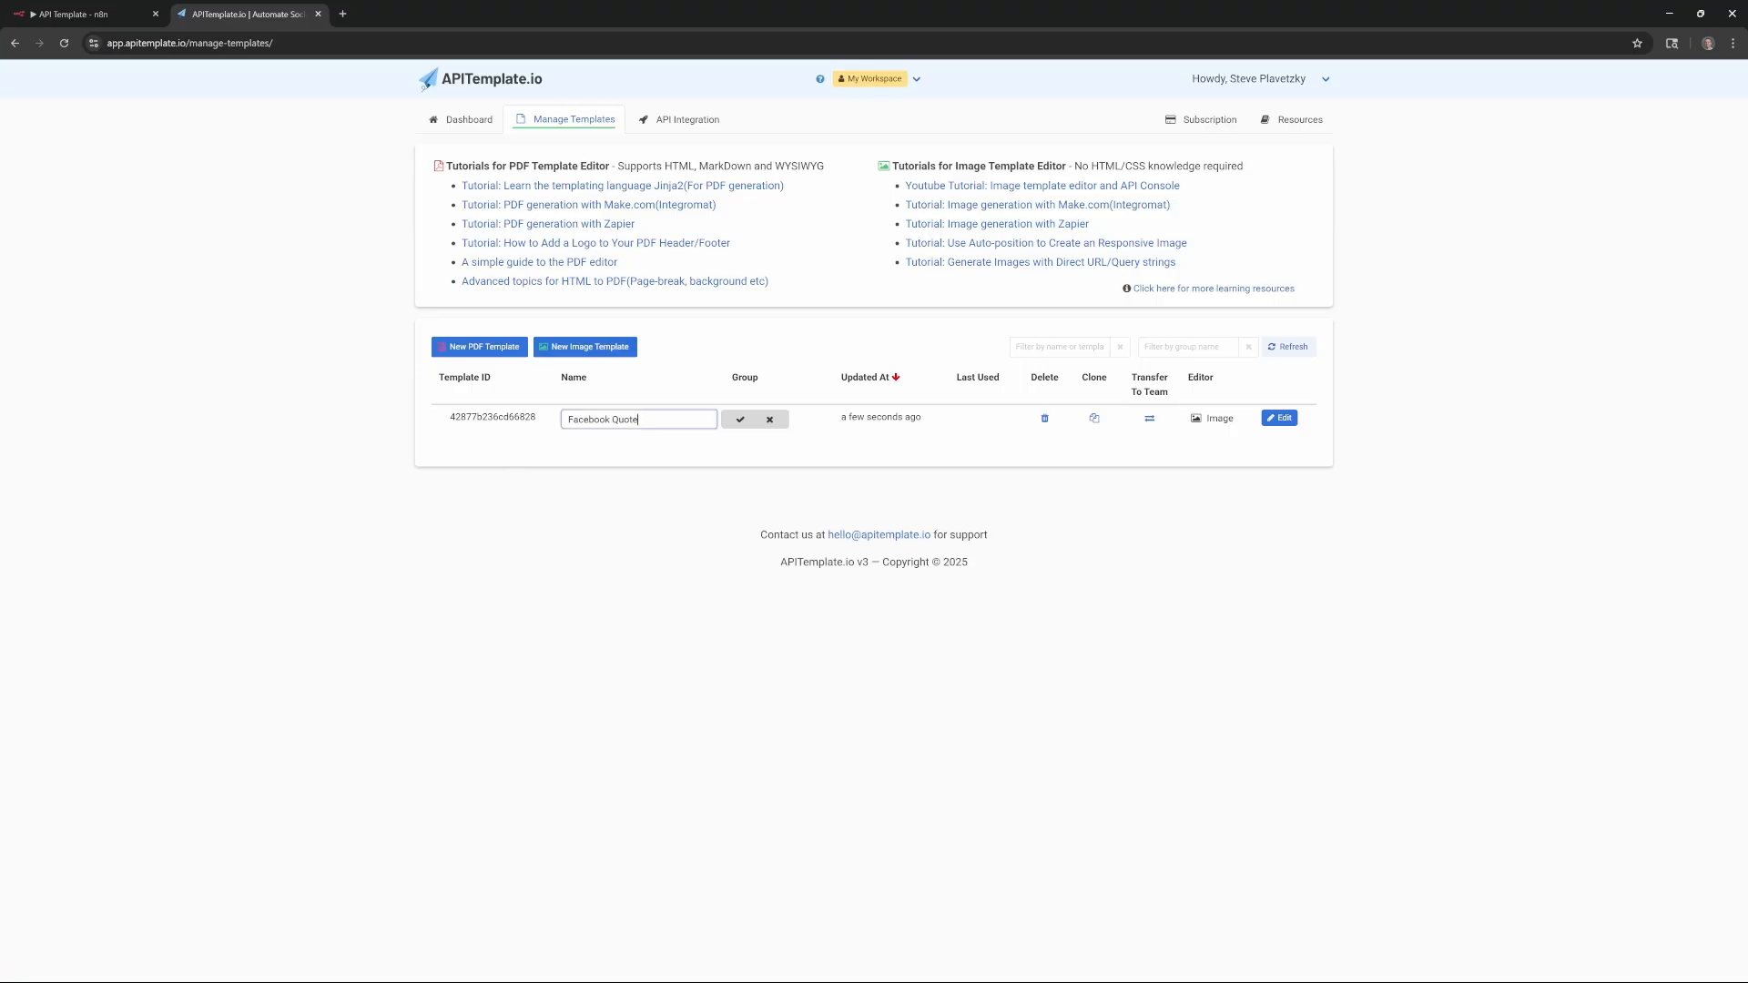
left_click(675, 443)
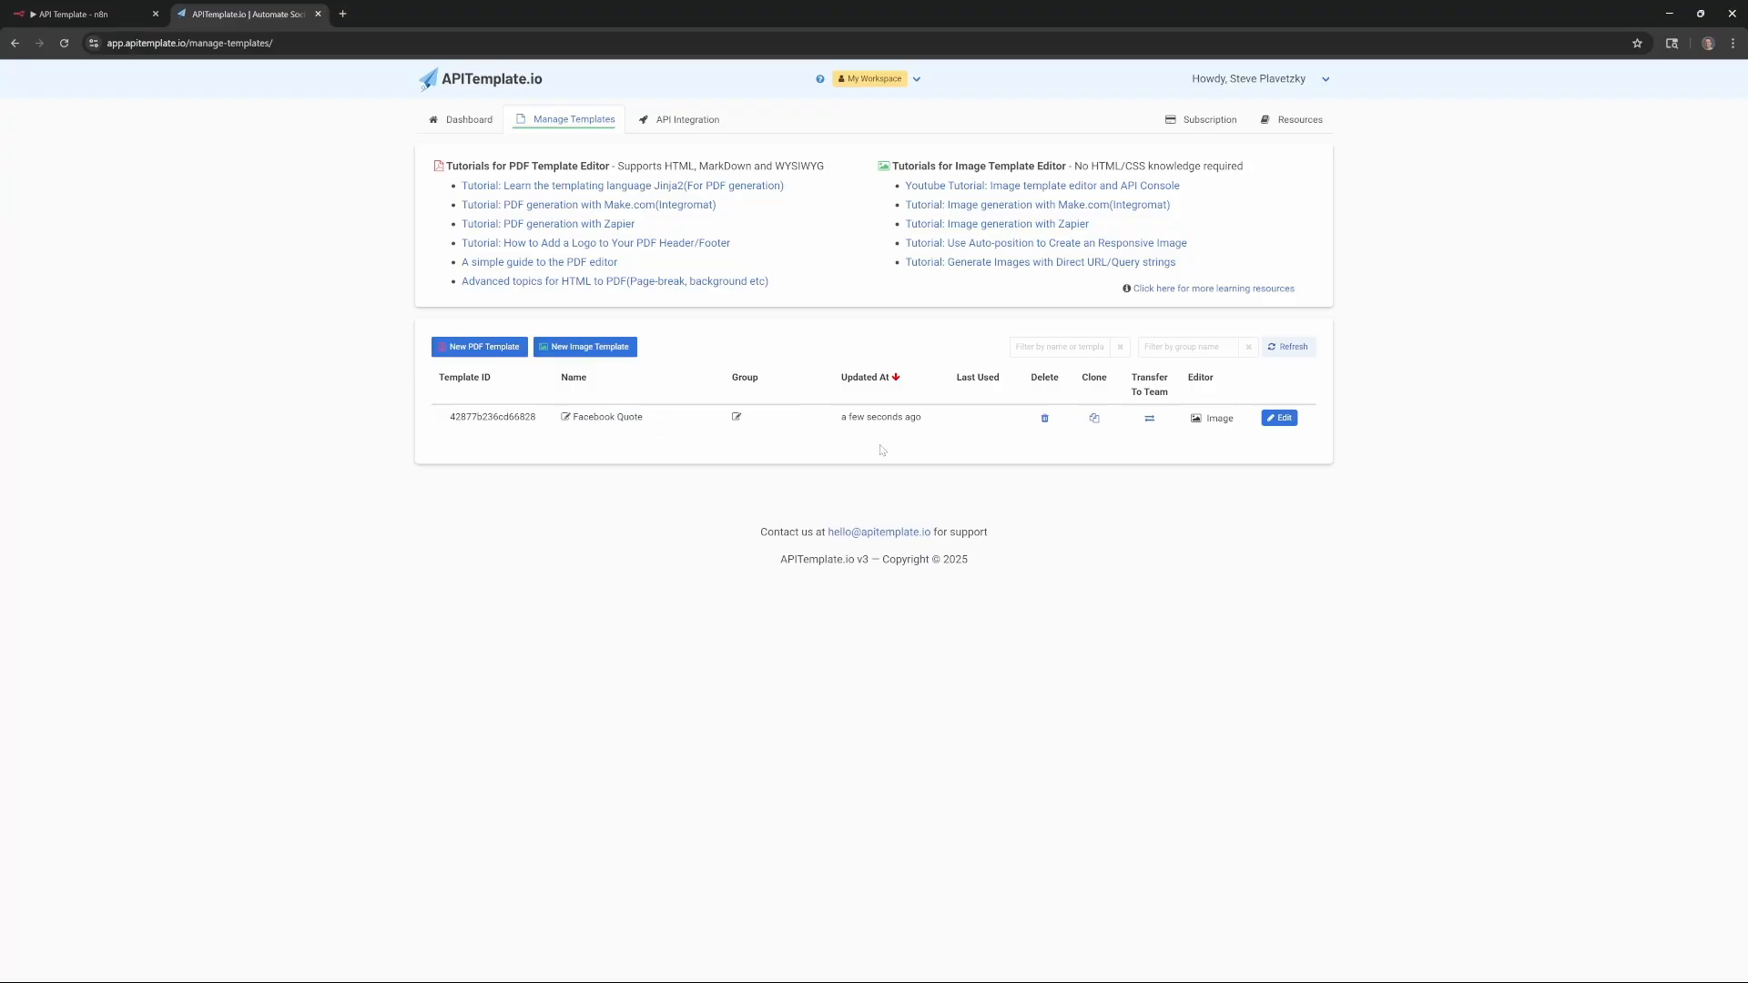
left_click(1281, 420)
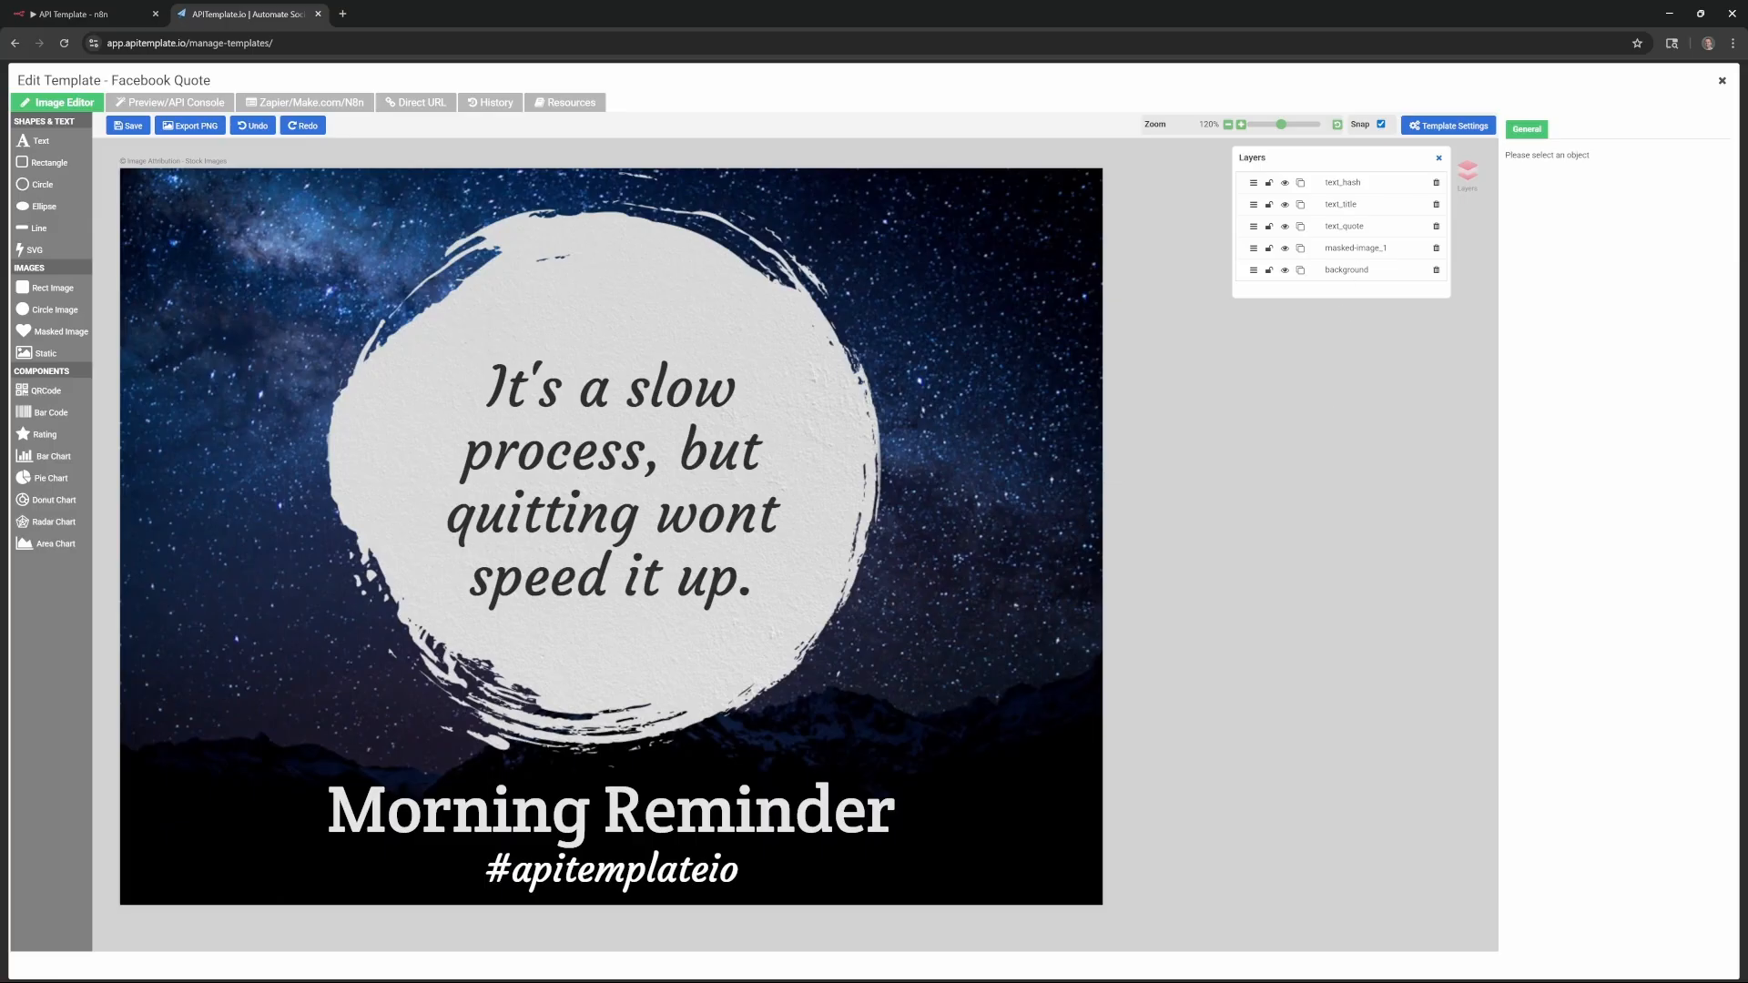
left_click(1343, 183)
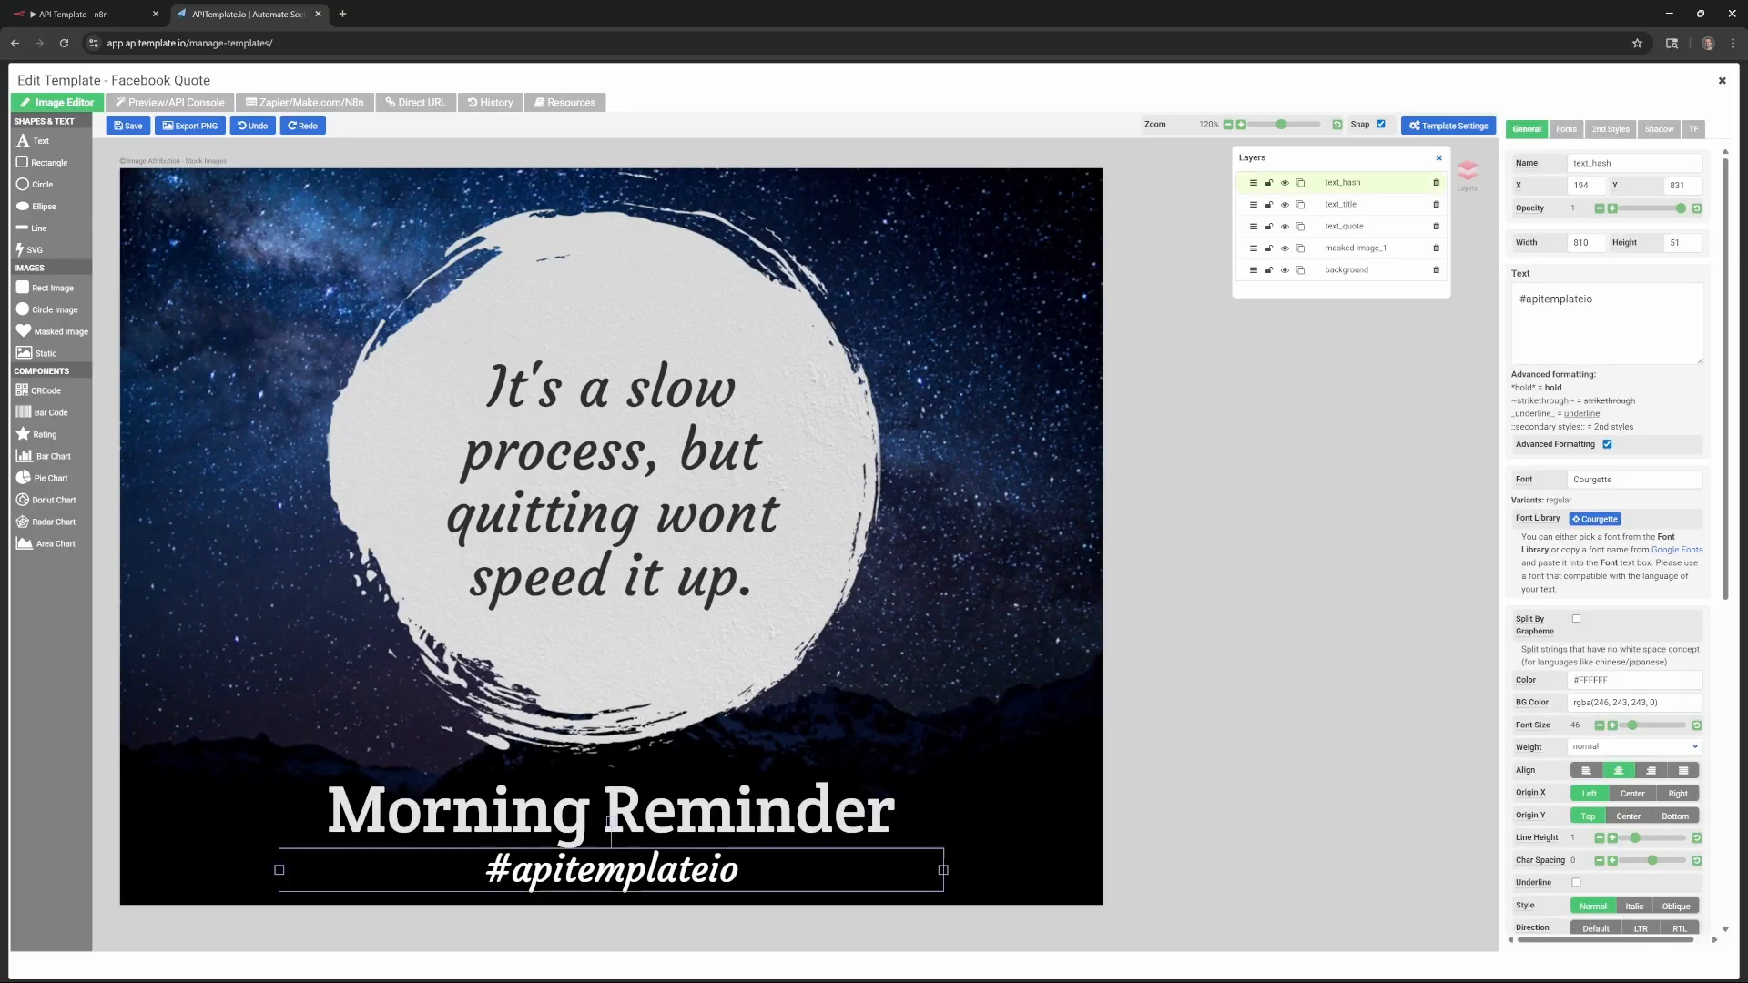
left_click(610, 820)
left_click(1343, 226)
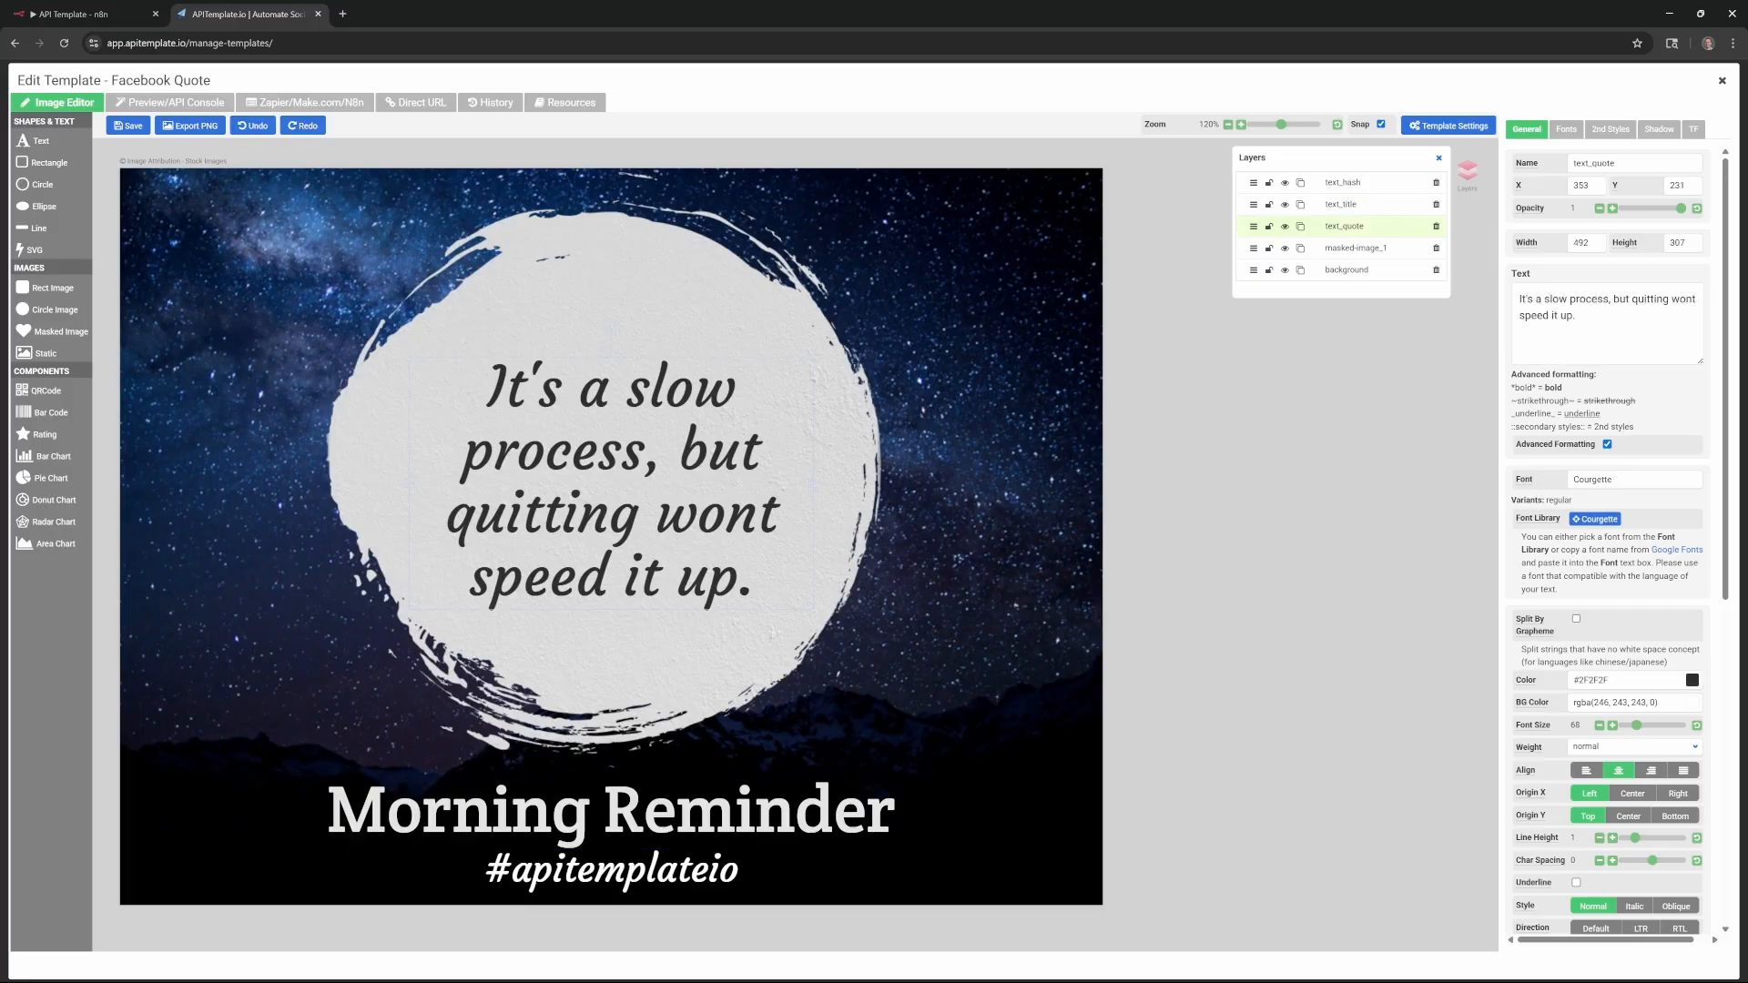
left_click(334, 278)
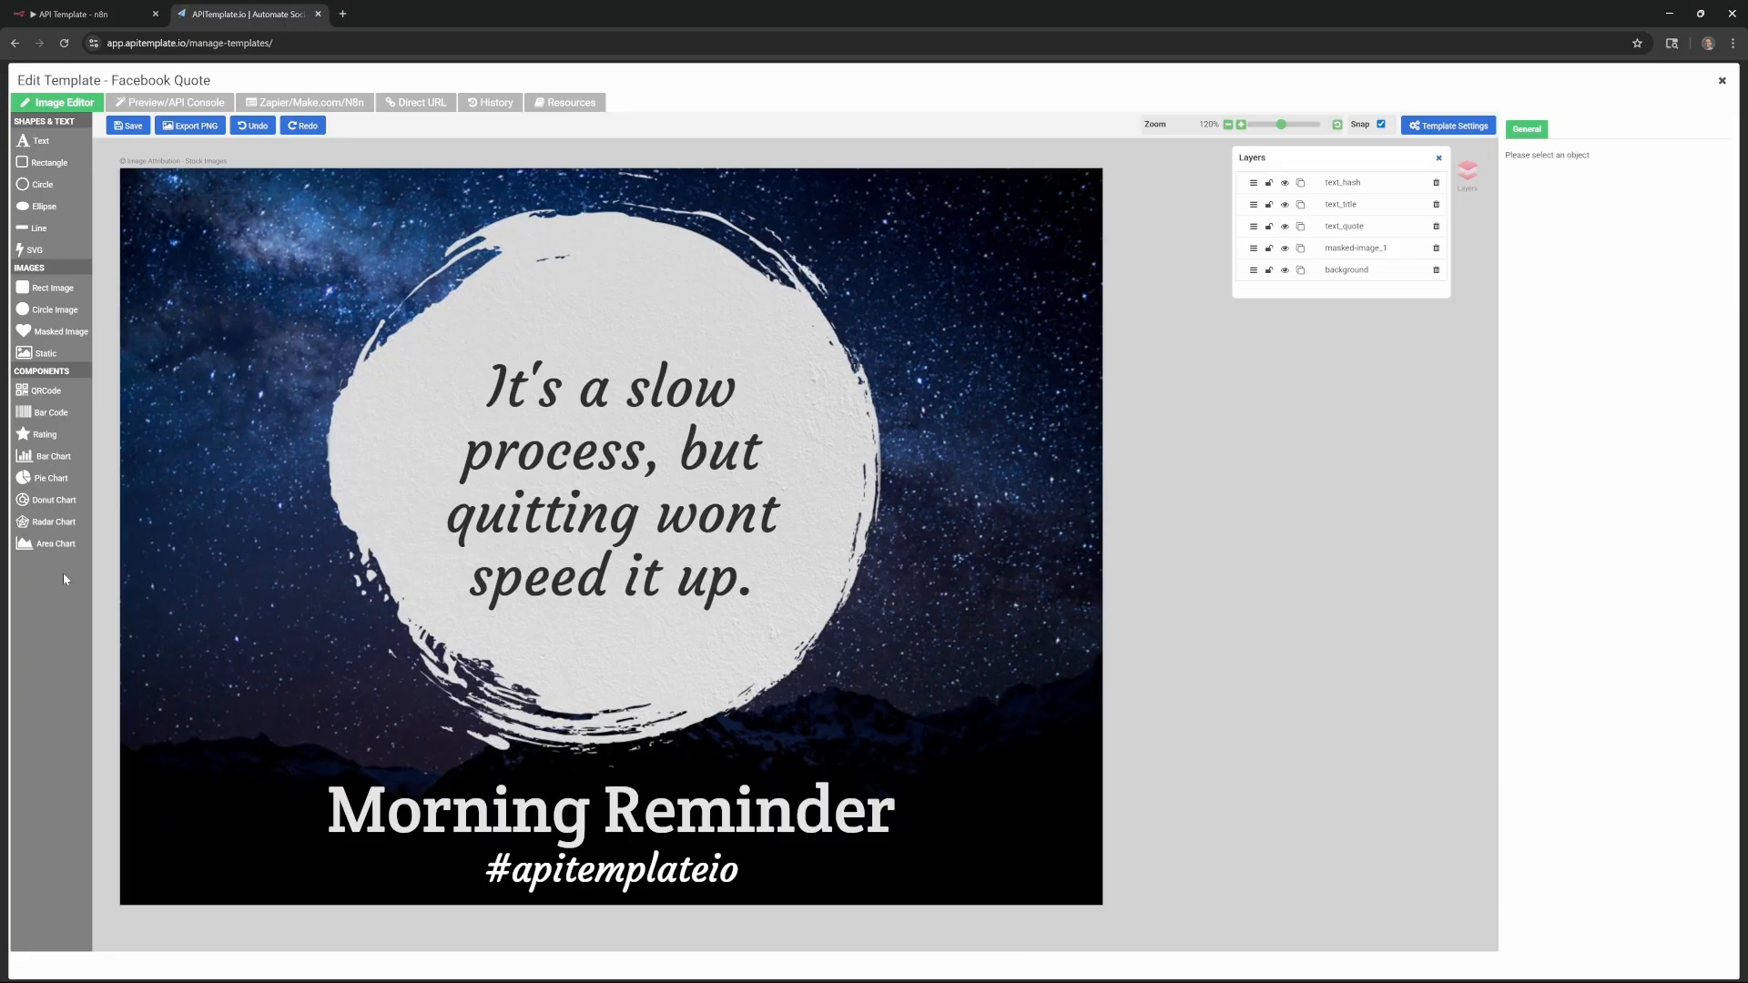
- Try out a light blue circle of radius 150 beside the quote text and remove it from the design
left_click(42, 186)
left_click_drag(273, 347, 334, 426)
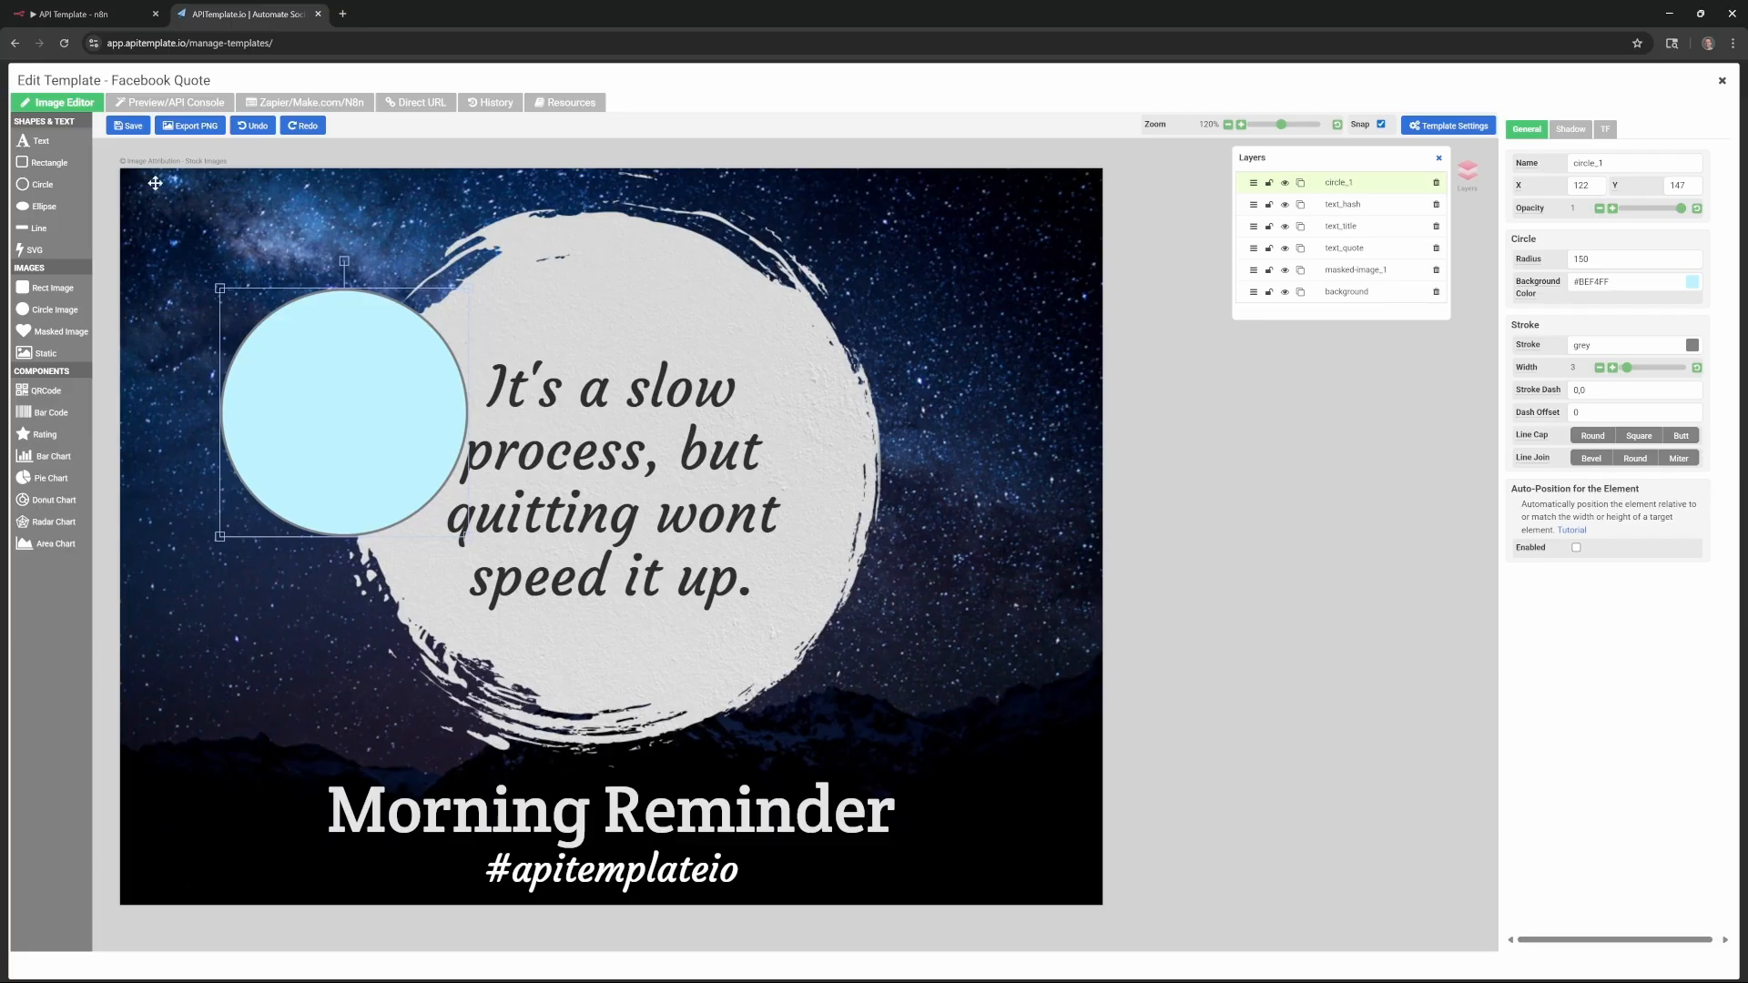
left_click(38, 140)
left_click_drag(357, 253, 528, 619)
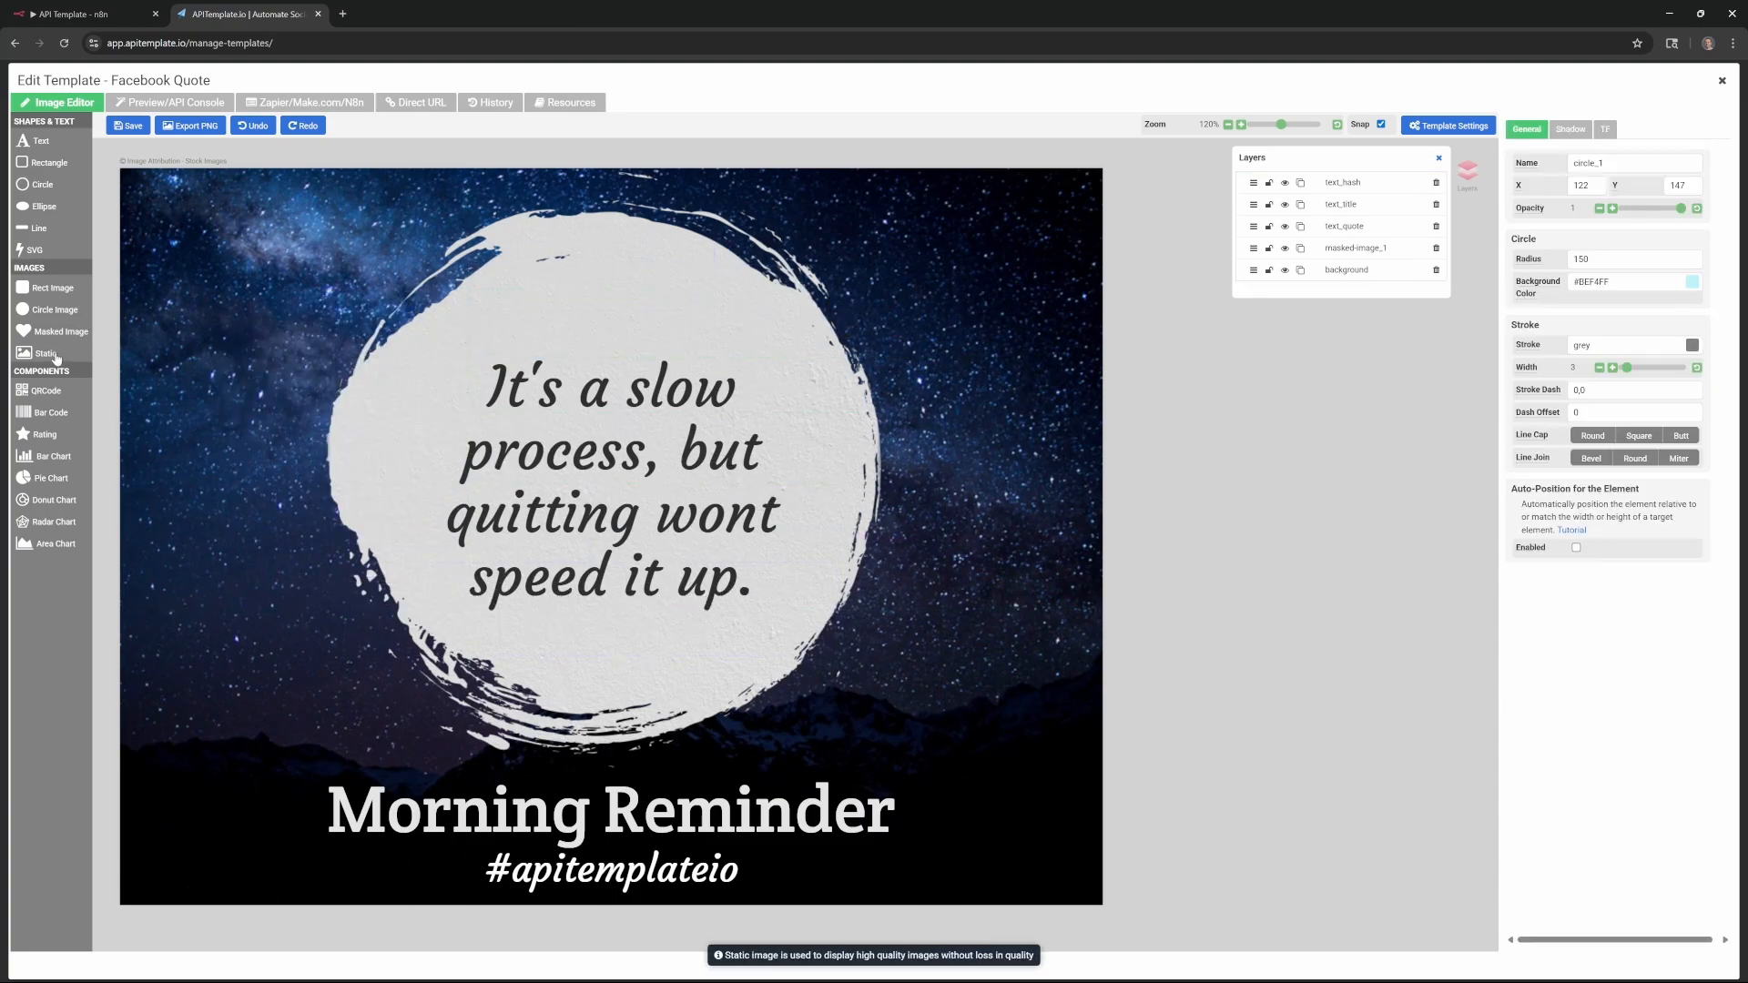
- Add a static image, move its layer directly above the background, and toggle its visibility off and on
left_click(56, 358)
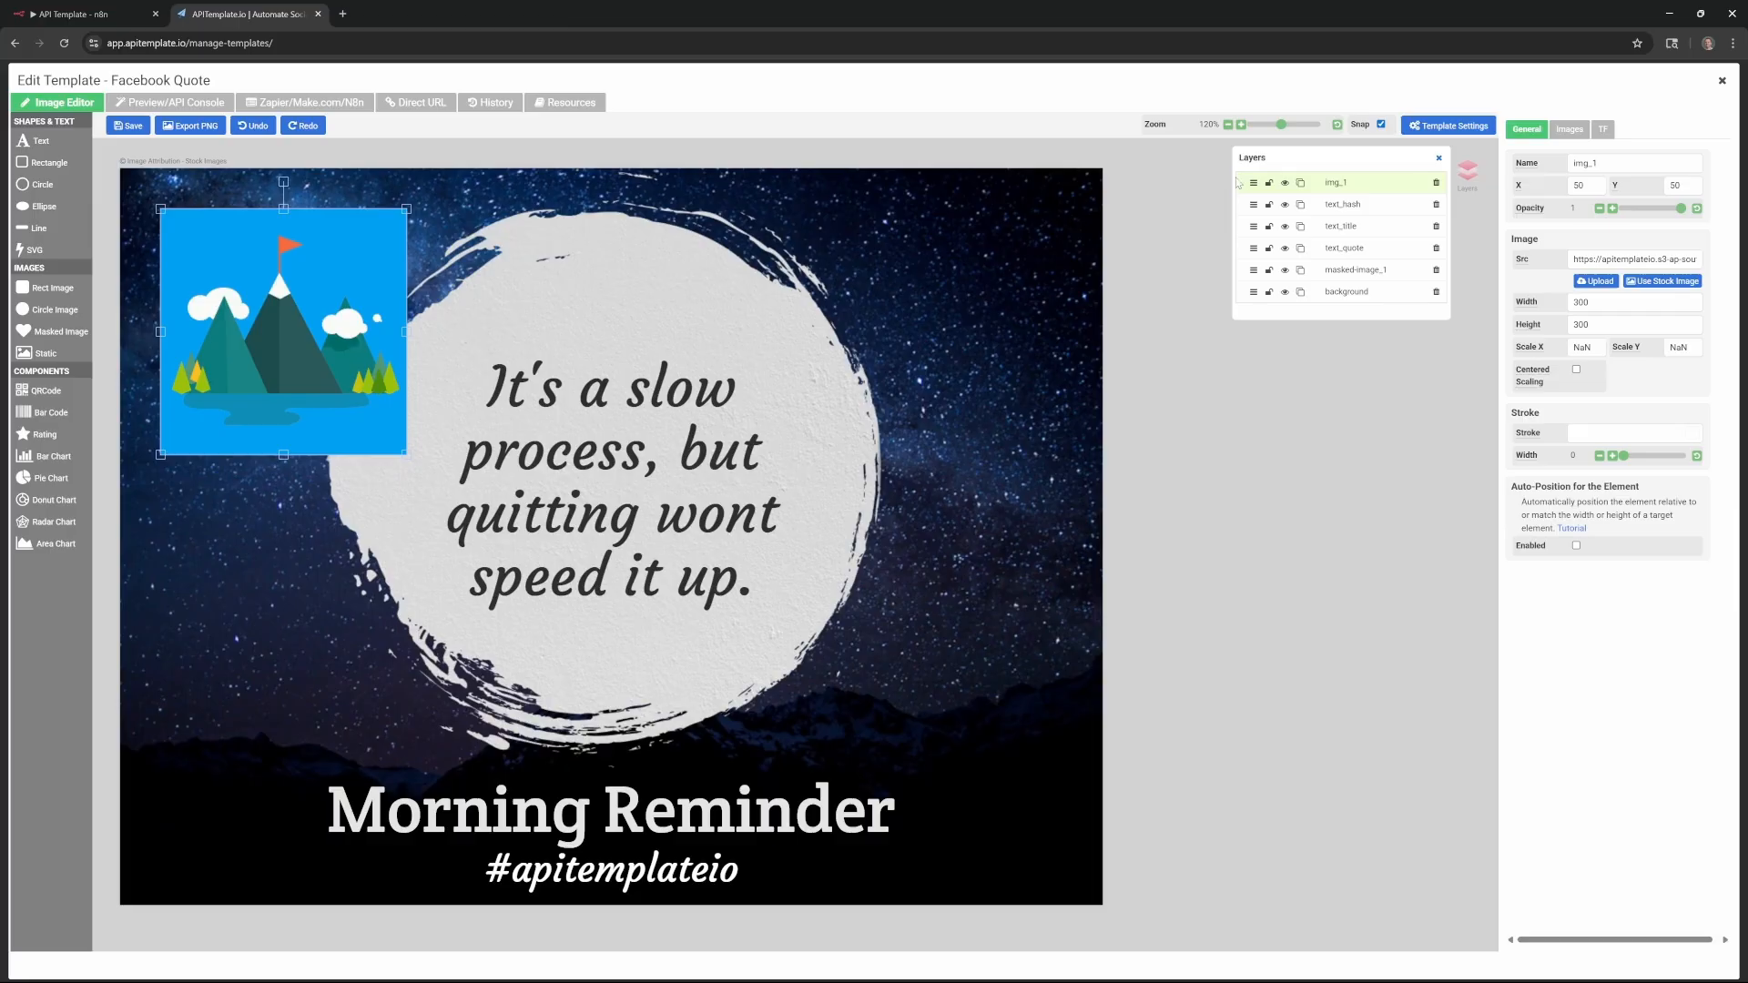
left_click_drag(1254, 183, 1243, 272)
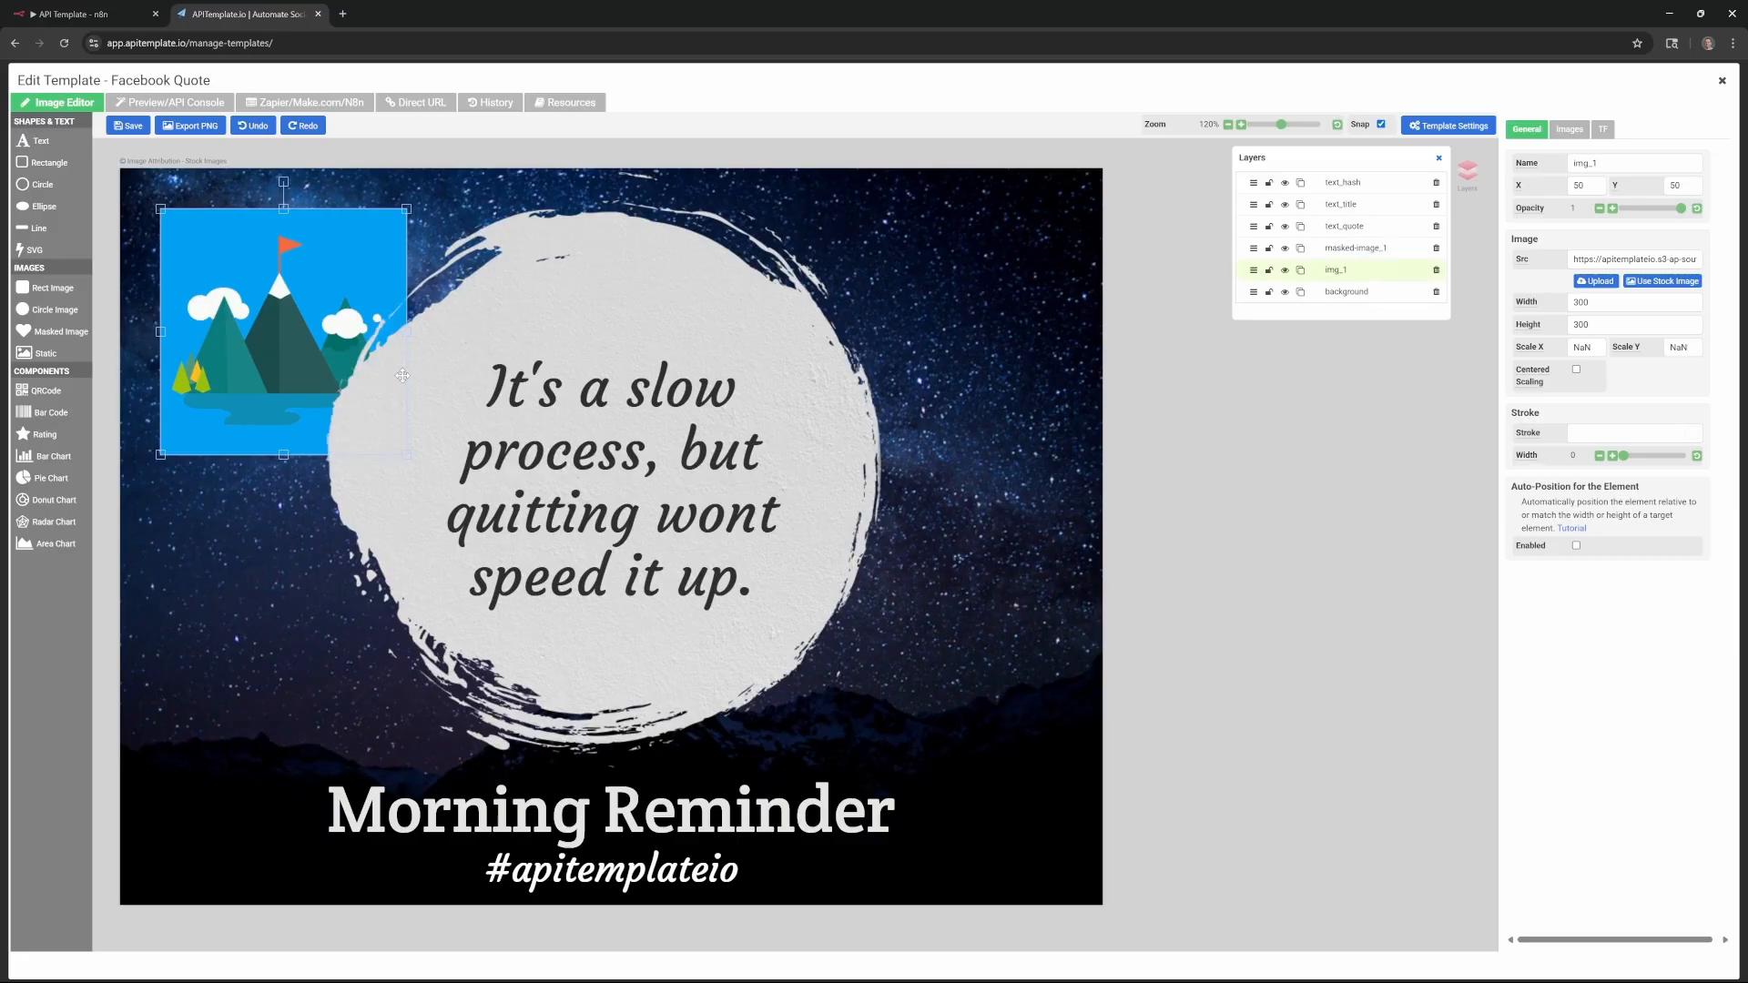
left_click(1284, 270)
left_click(1284, 271)
- Duplicate the static image layer and delete both the copy and the original
left_click(1300, 270)
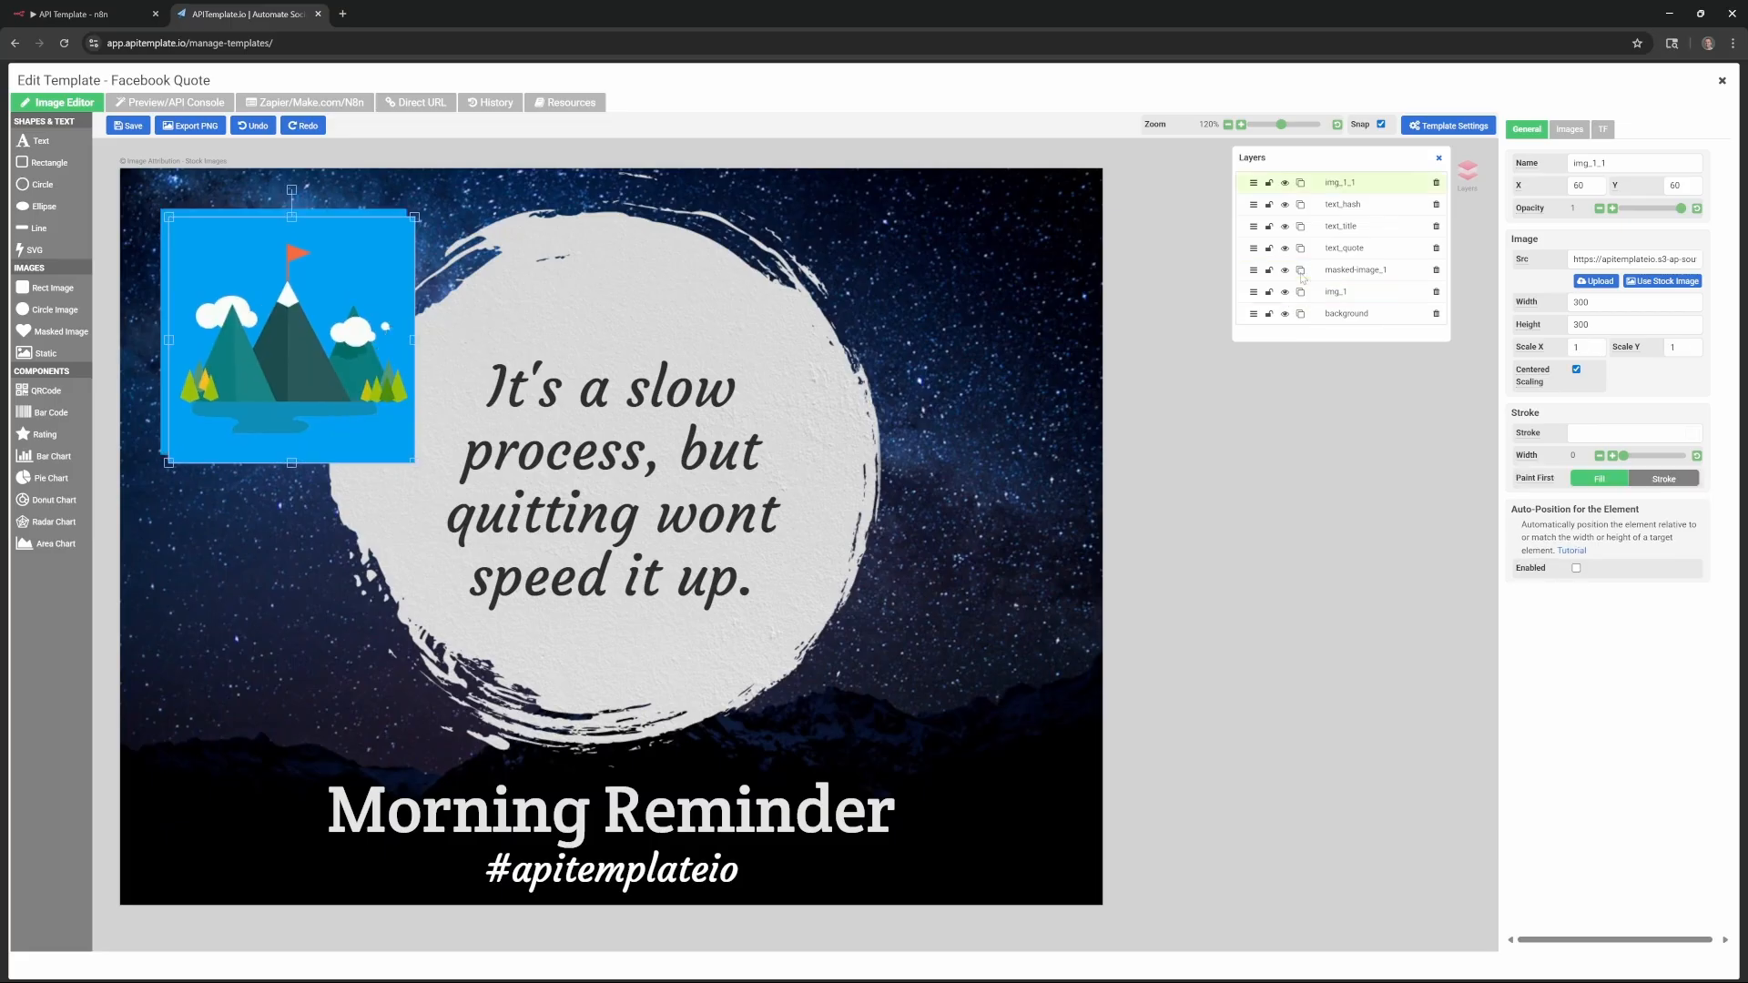
left_click(1435, 183)
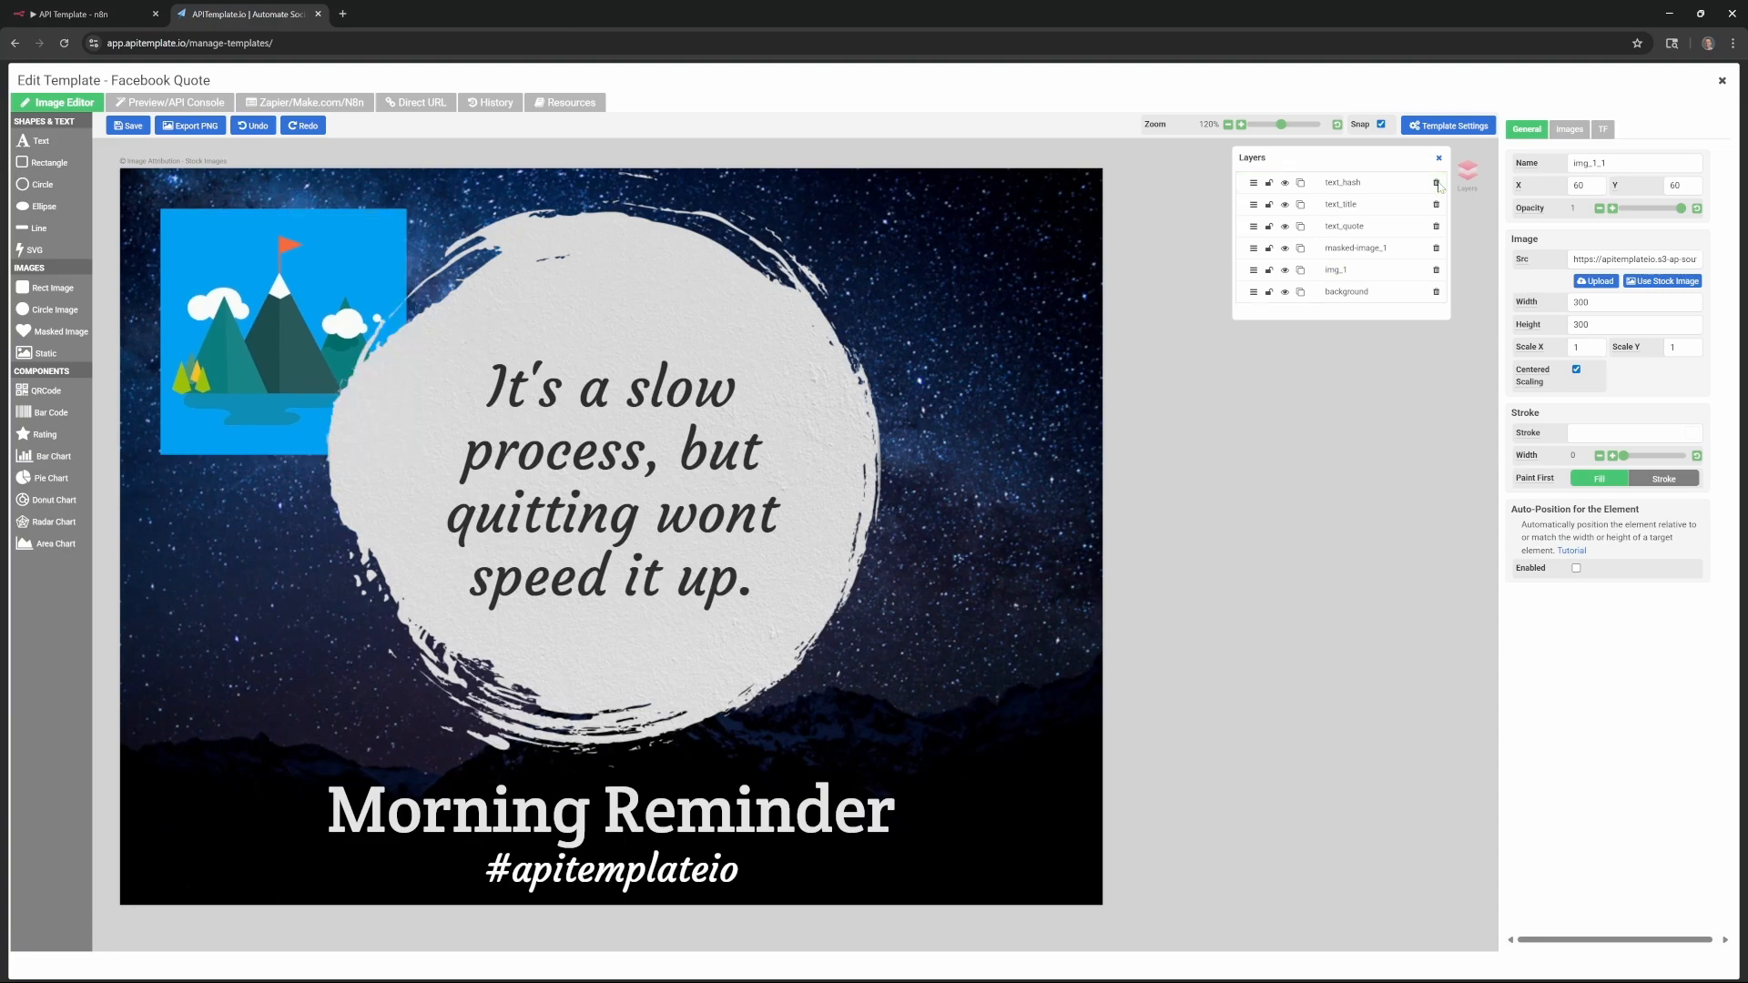
left_click(1436, 269)
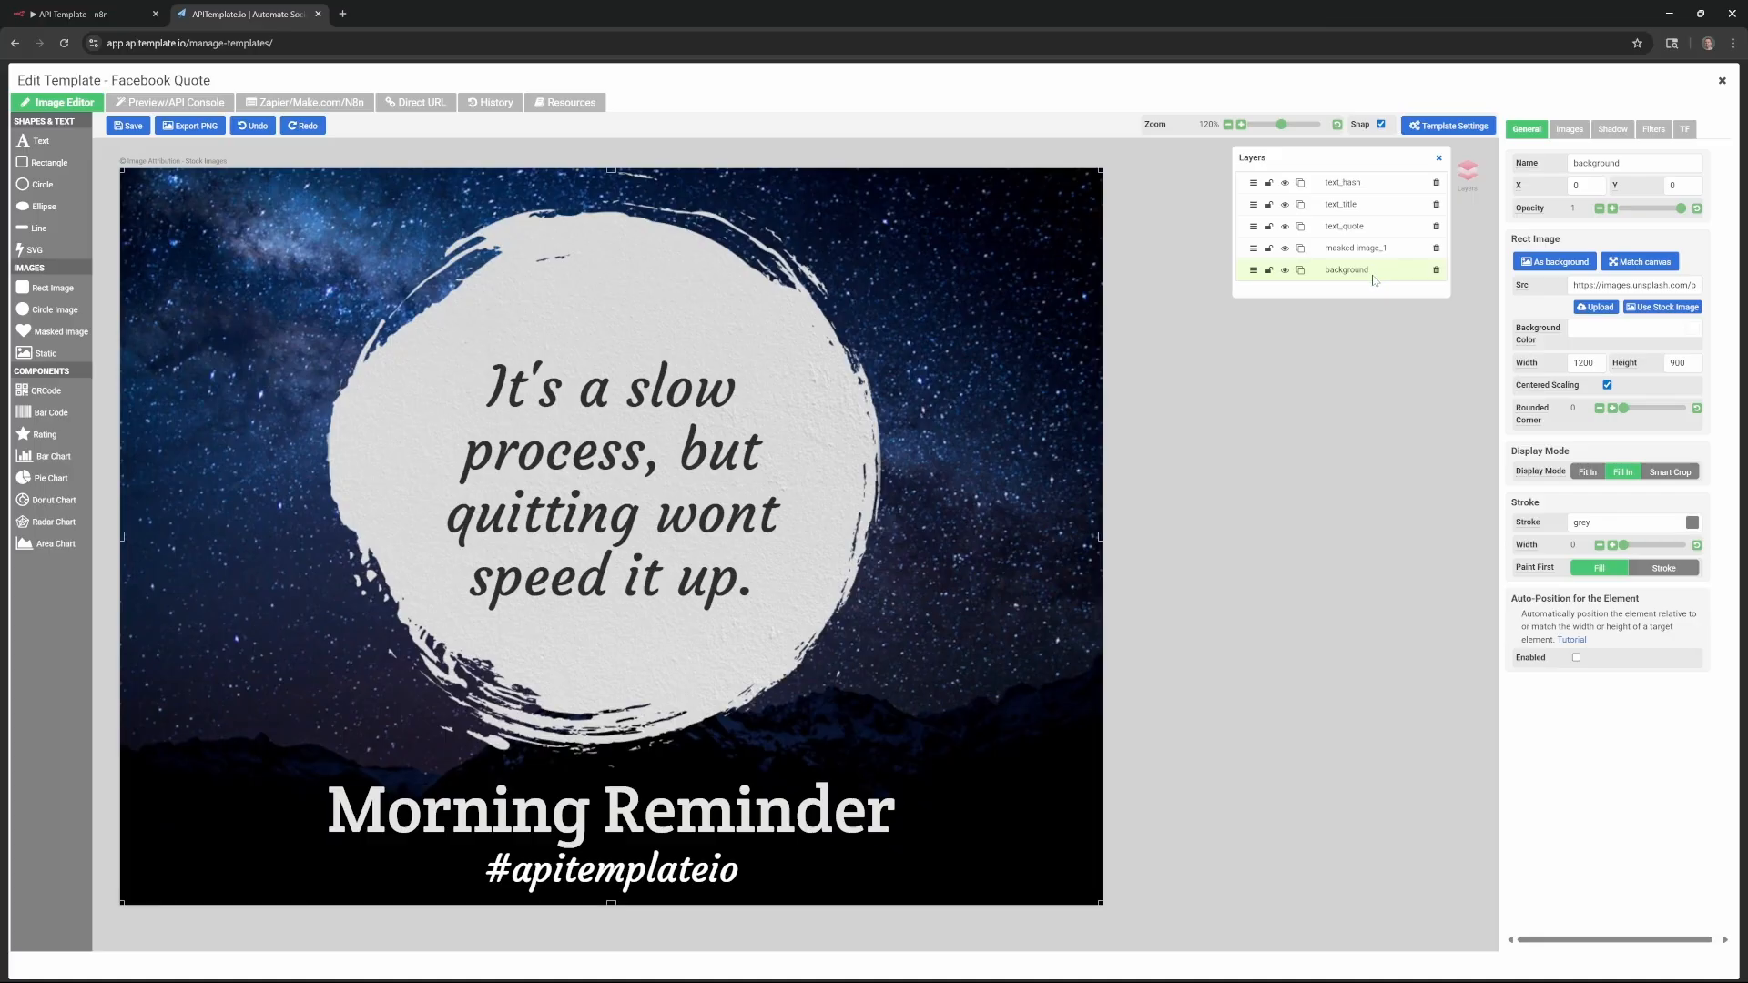
- Examine the editable properties of the text_quote, background and masked image layers
left_click(1380, 230)
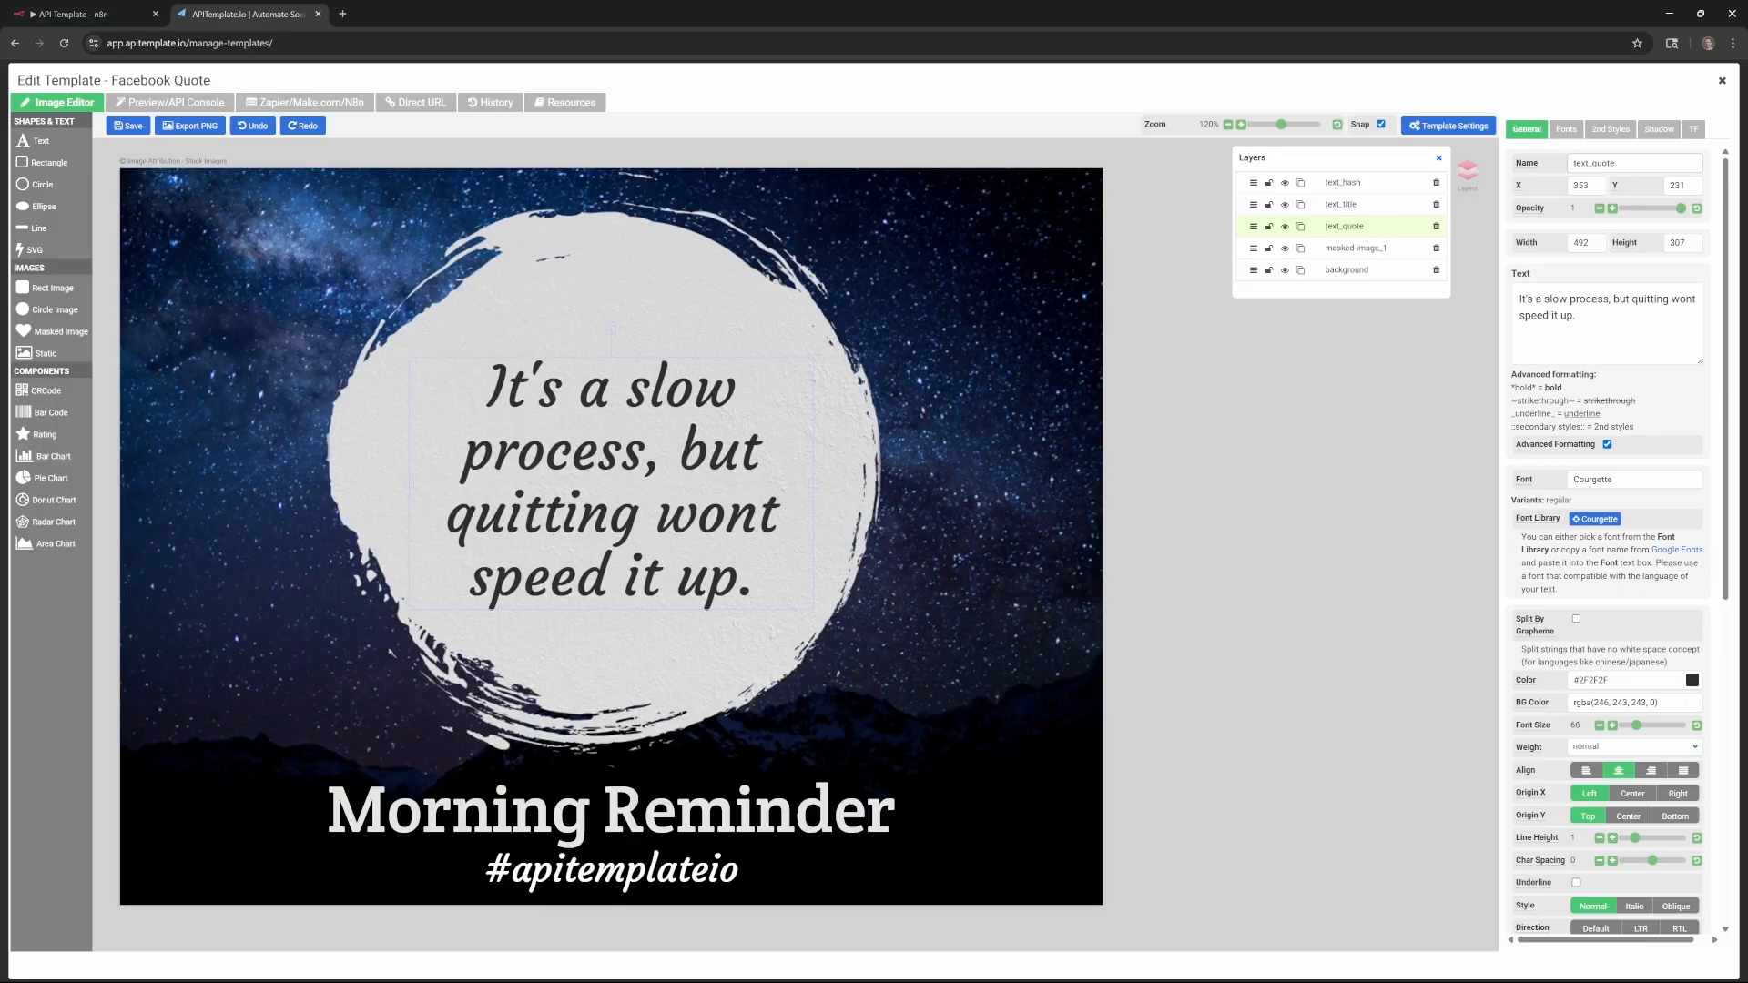
left_click_drag(1584, 318, 1506, 286)
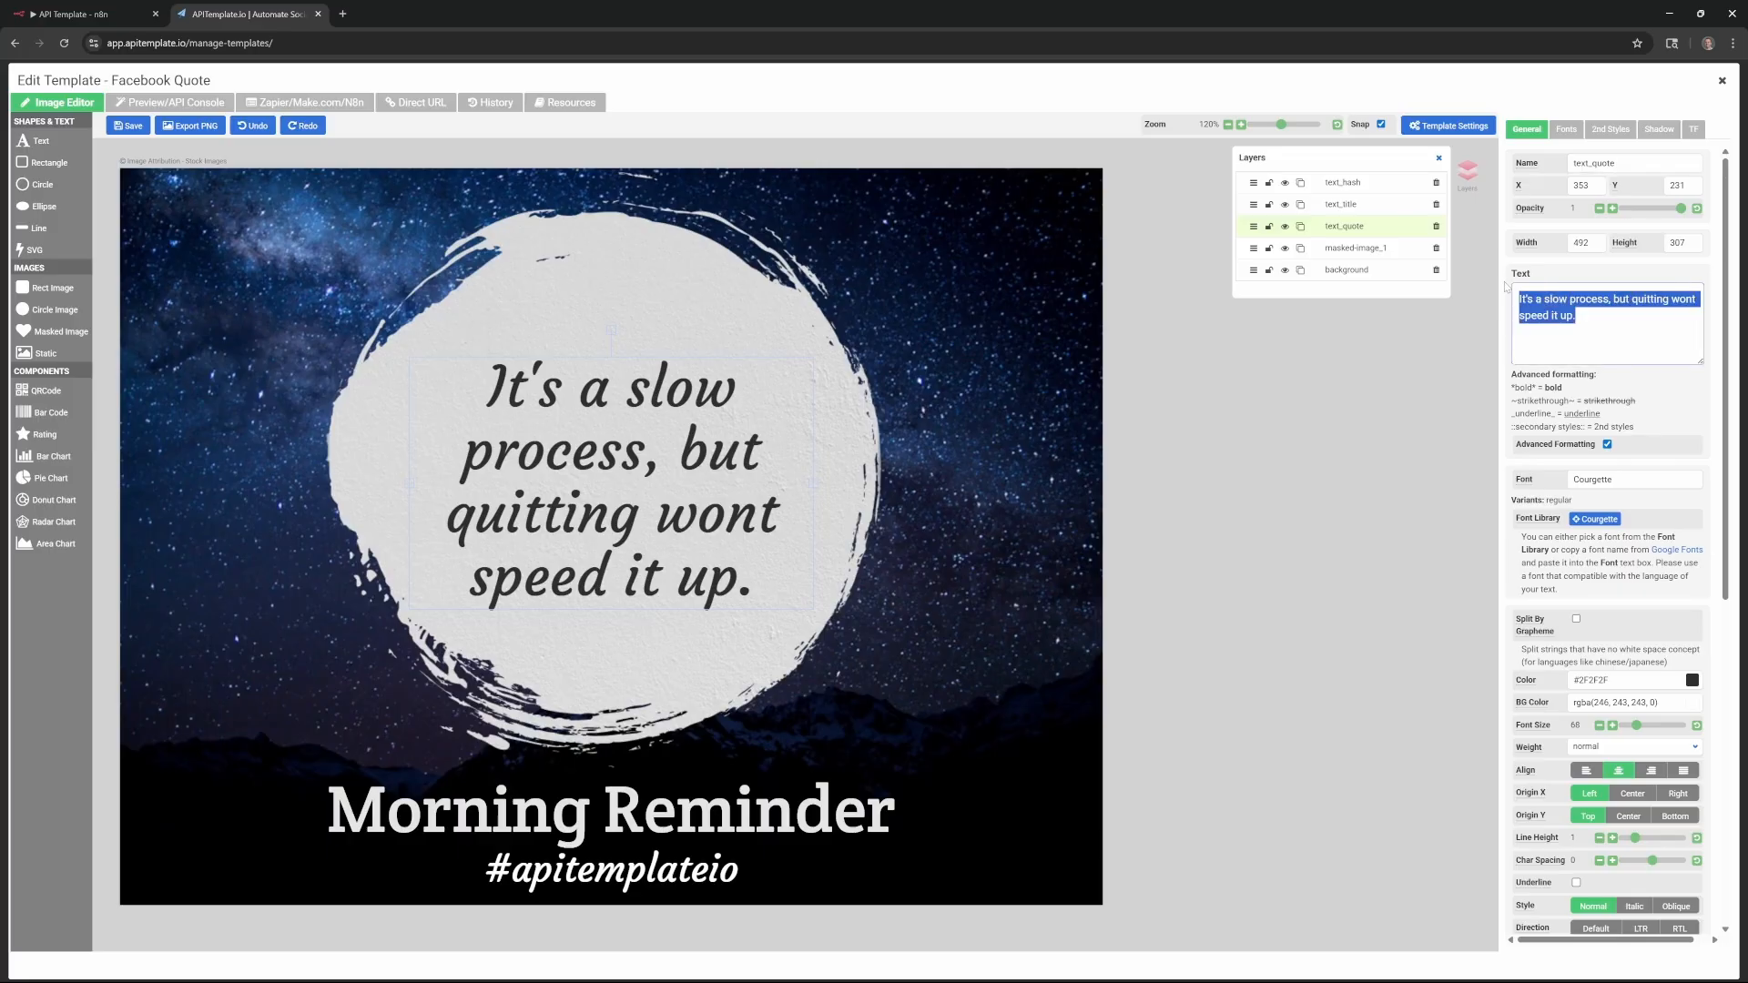
left_click(1576, 316)
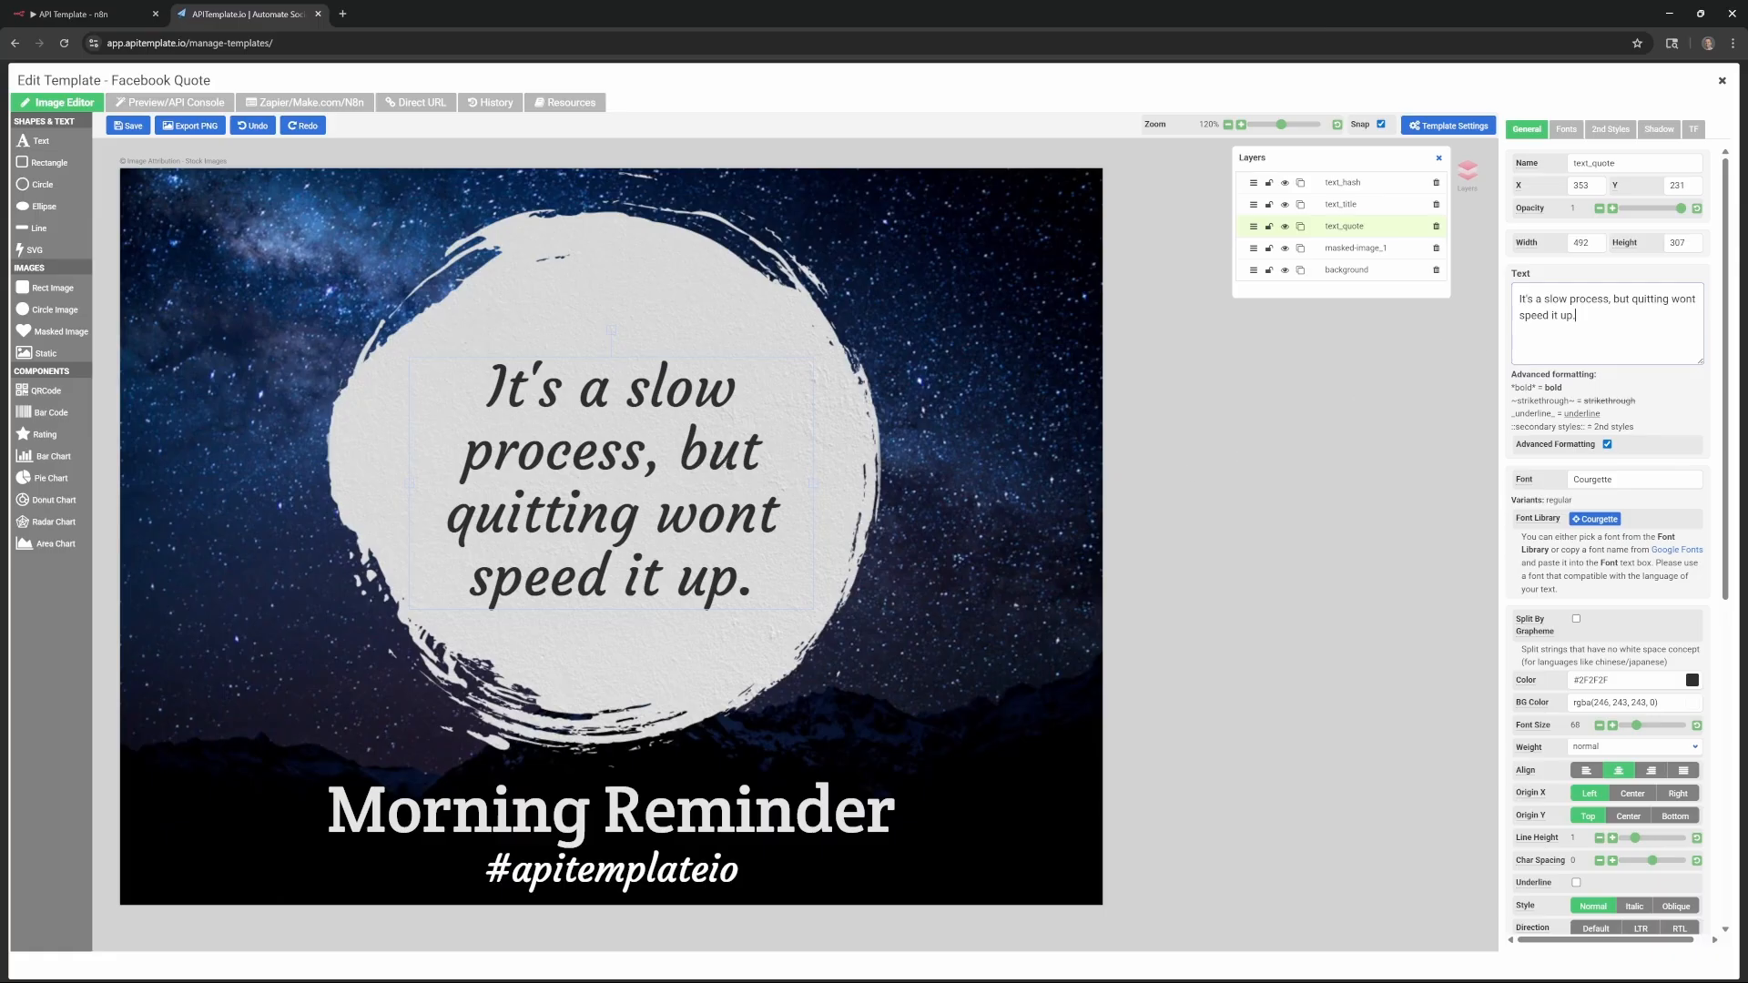
left_click(1356, 272)
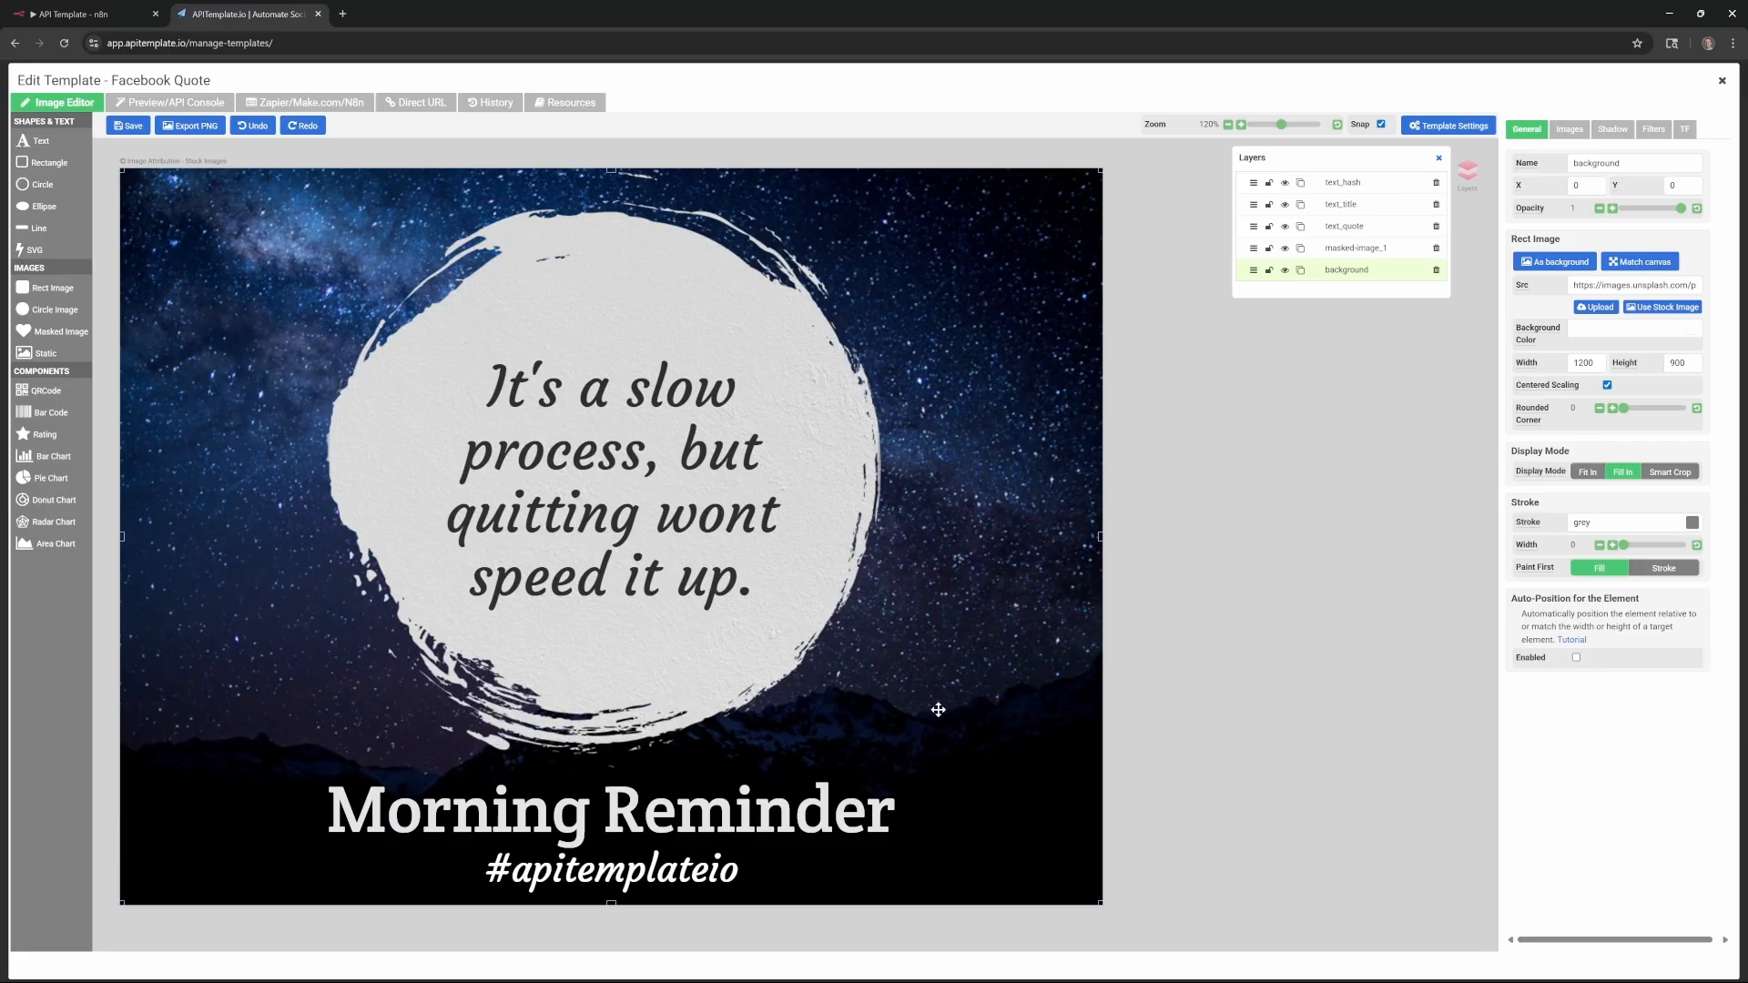
left_click(673, 528)
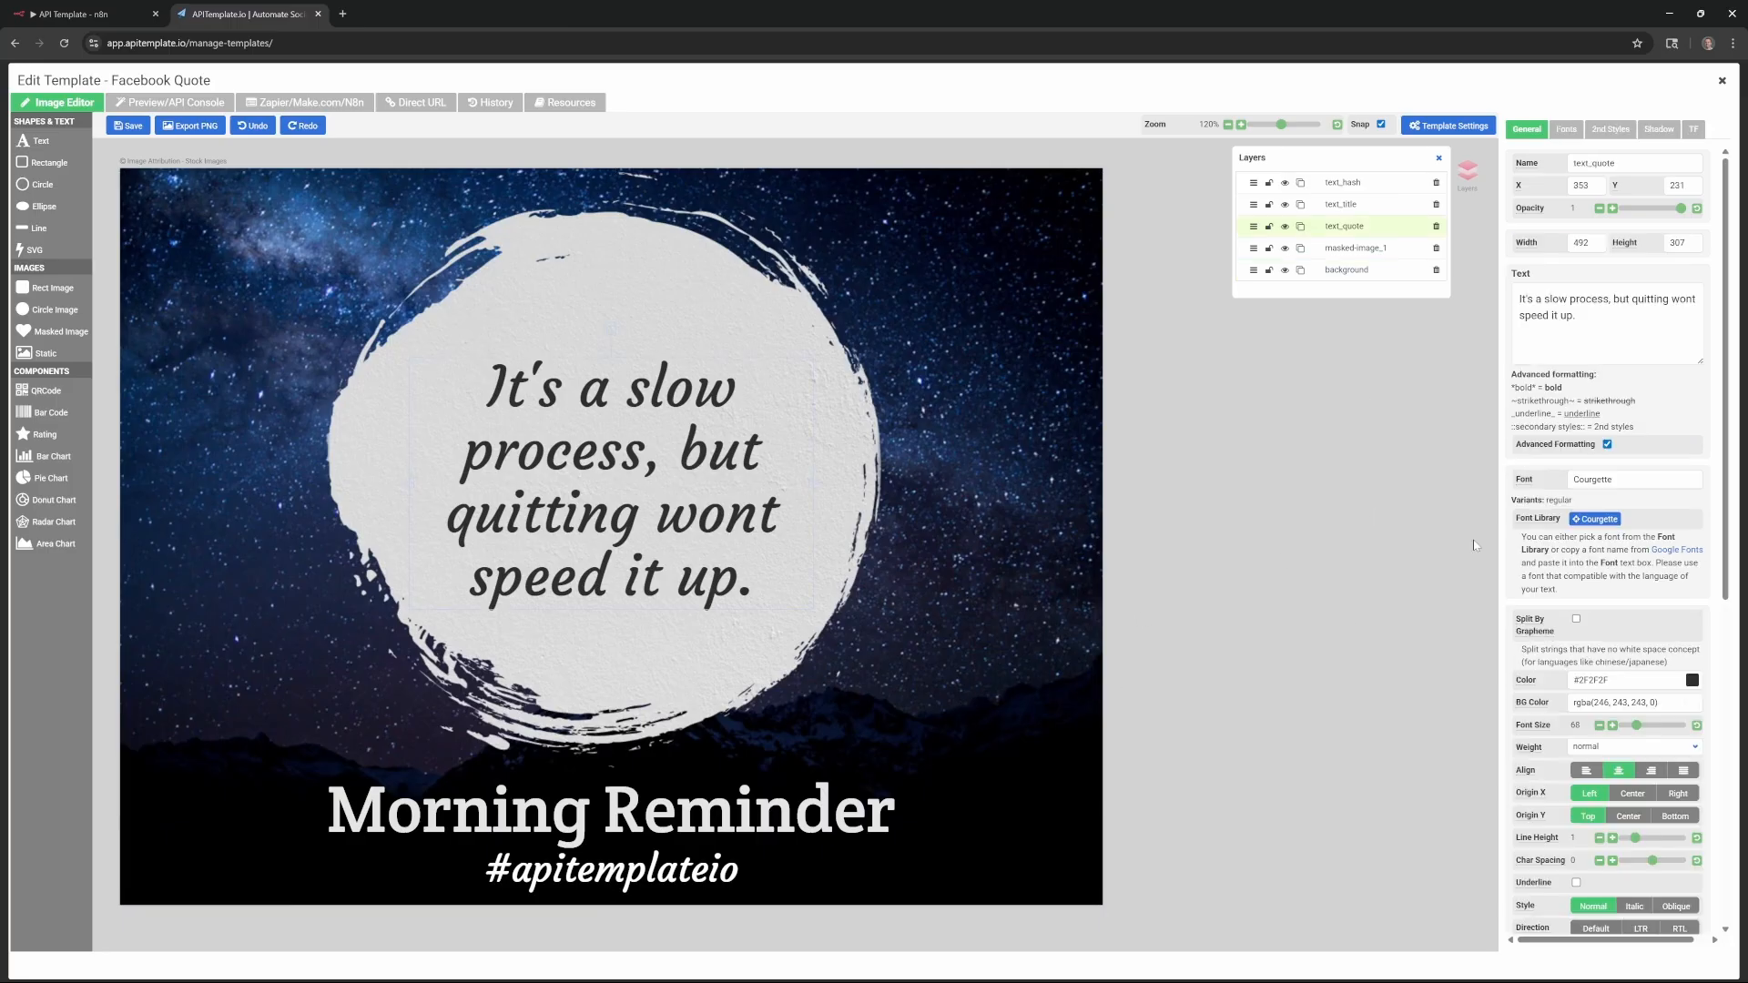
left_click(1036, 404)
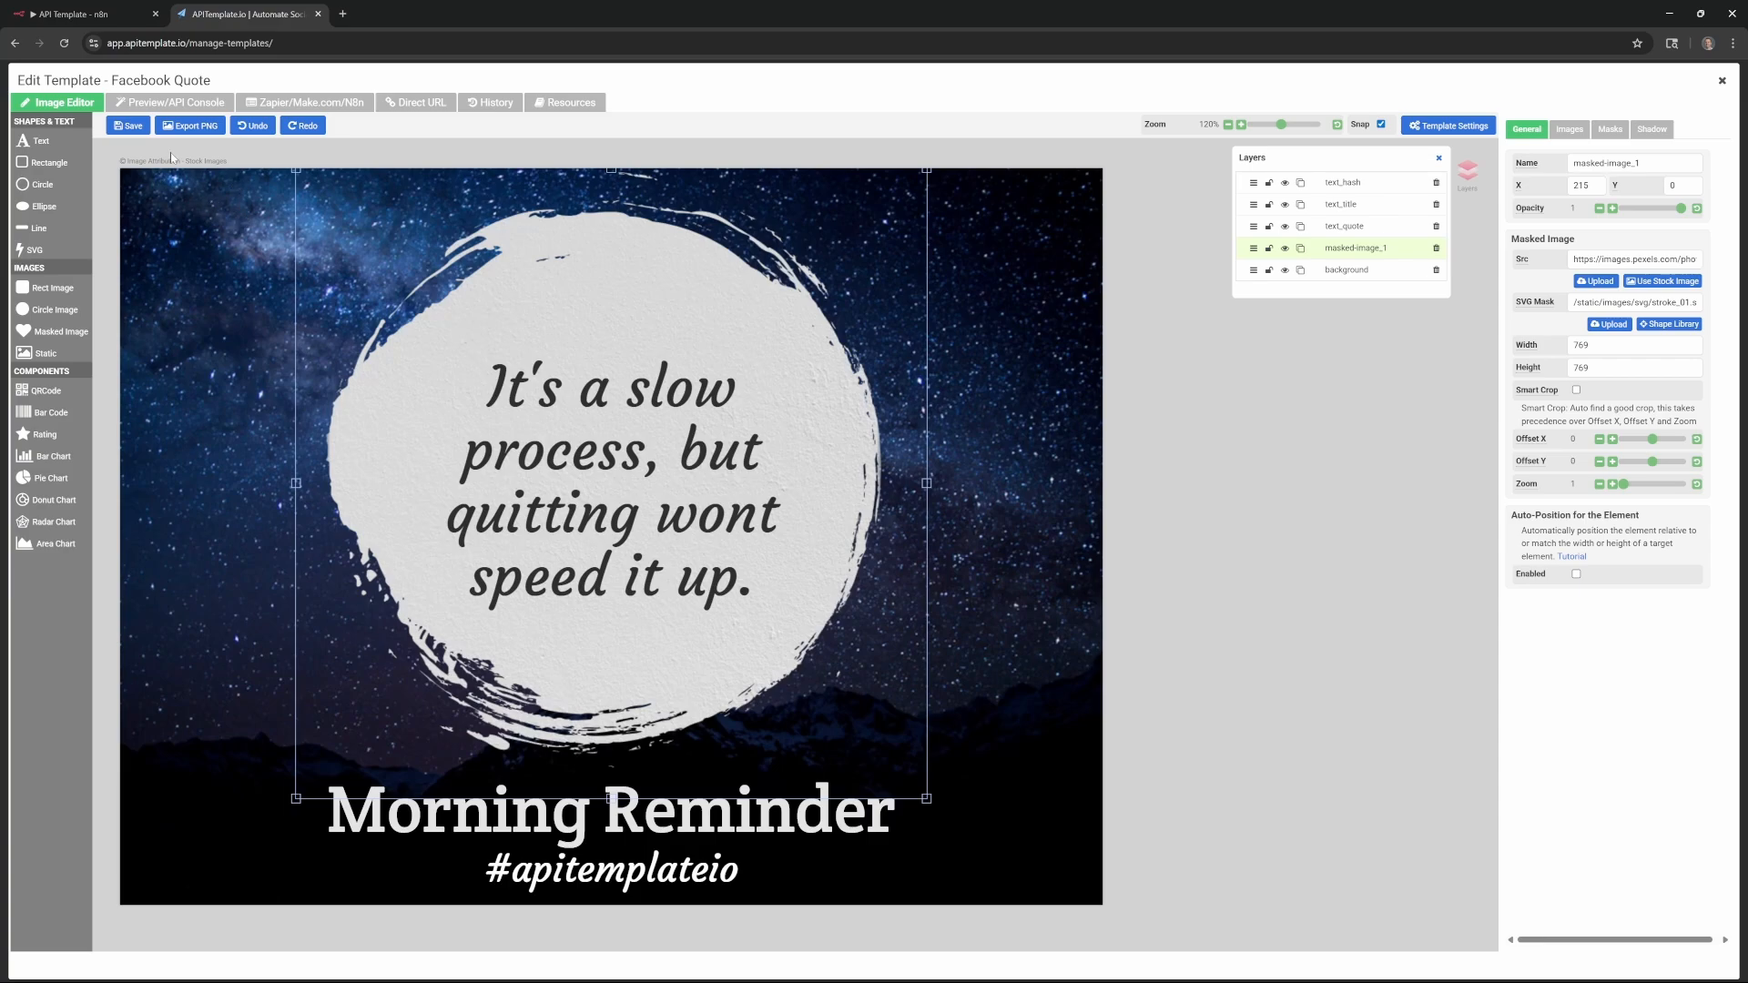
- Save the Facebook Quote template and close the image editor
left_click(129, 128)
left_click(1721, 82)
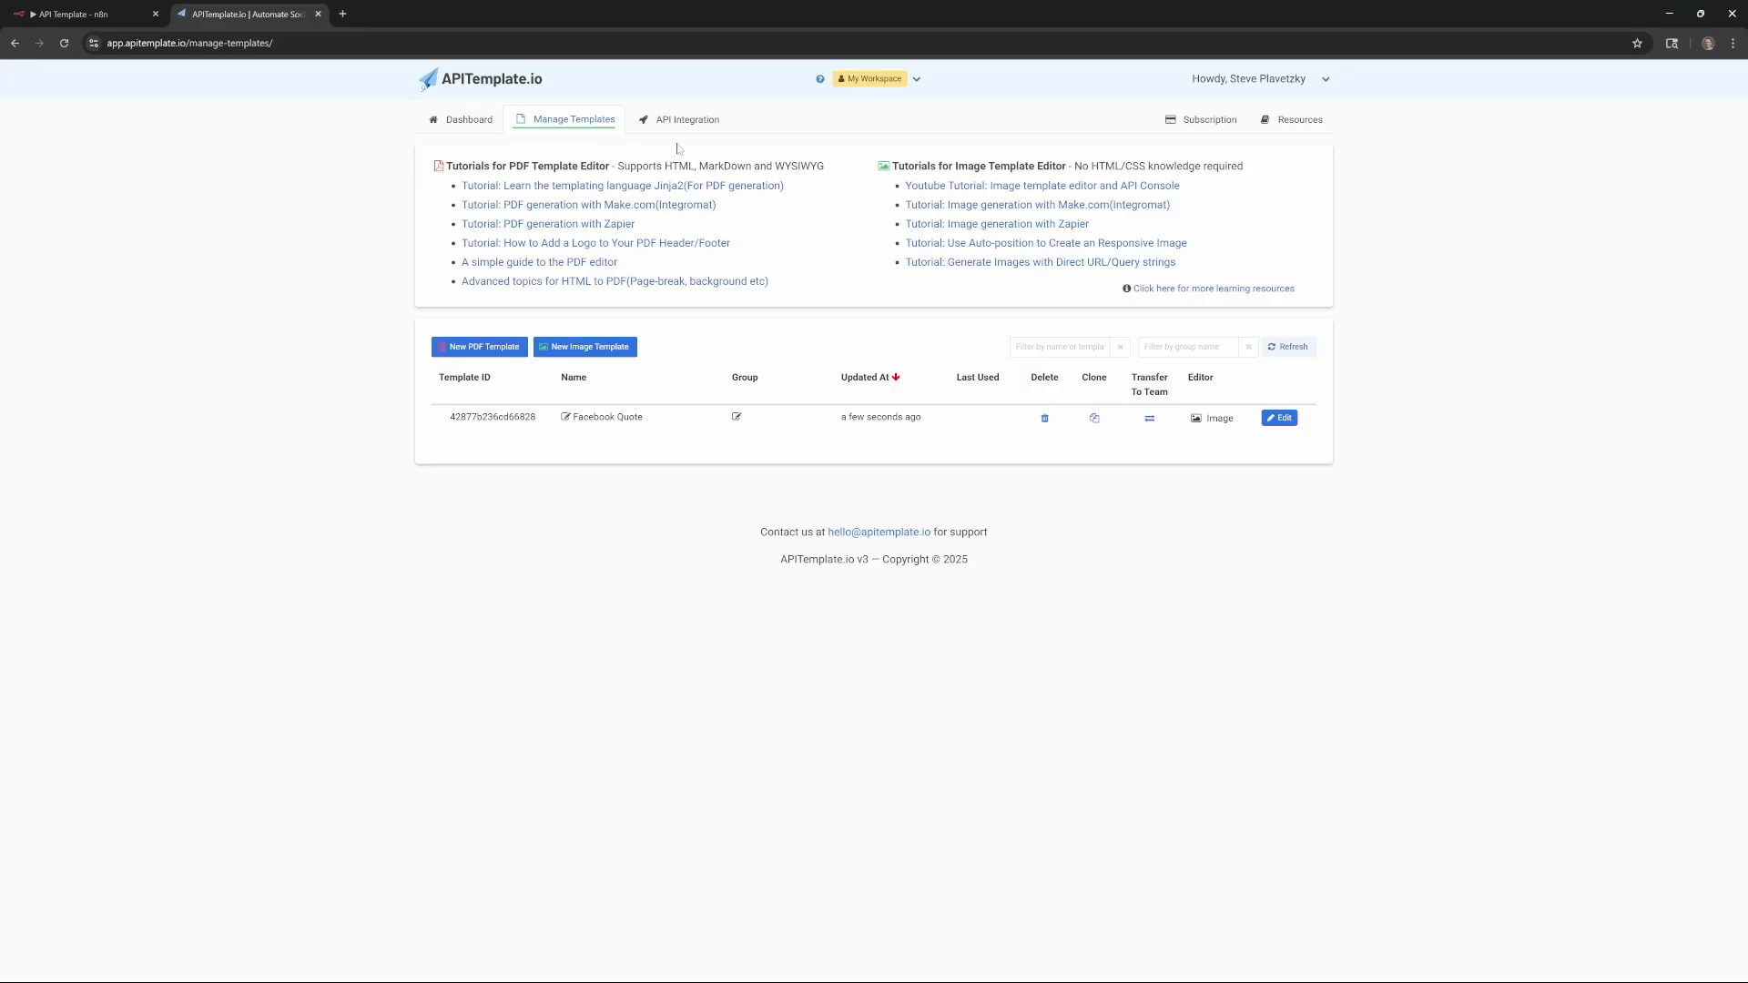
- Copy the account's API key from the API integration settings
left_click(686, 127)
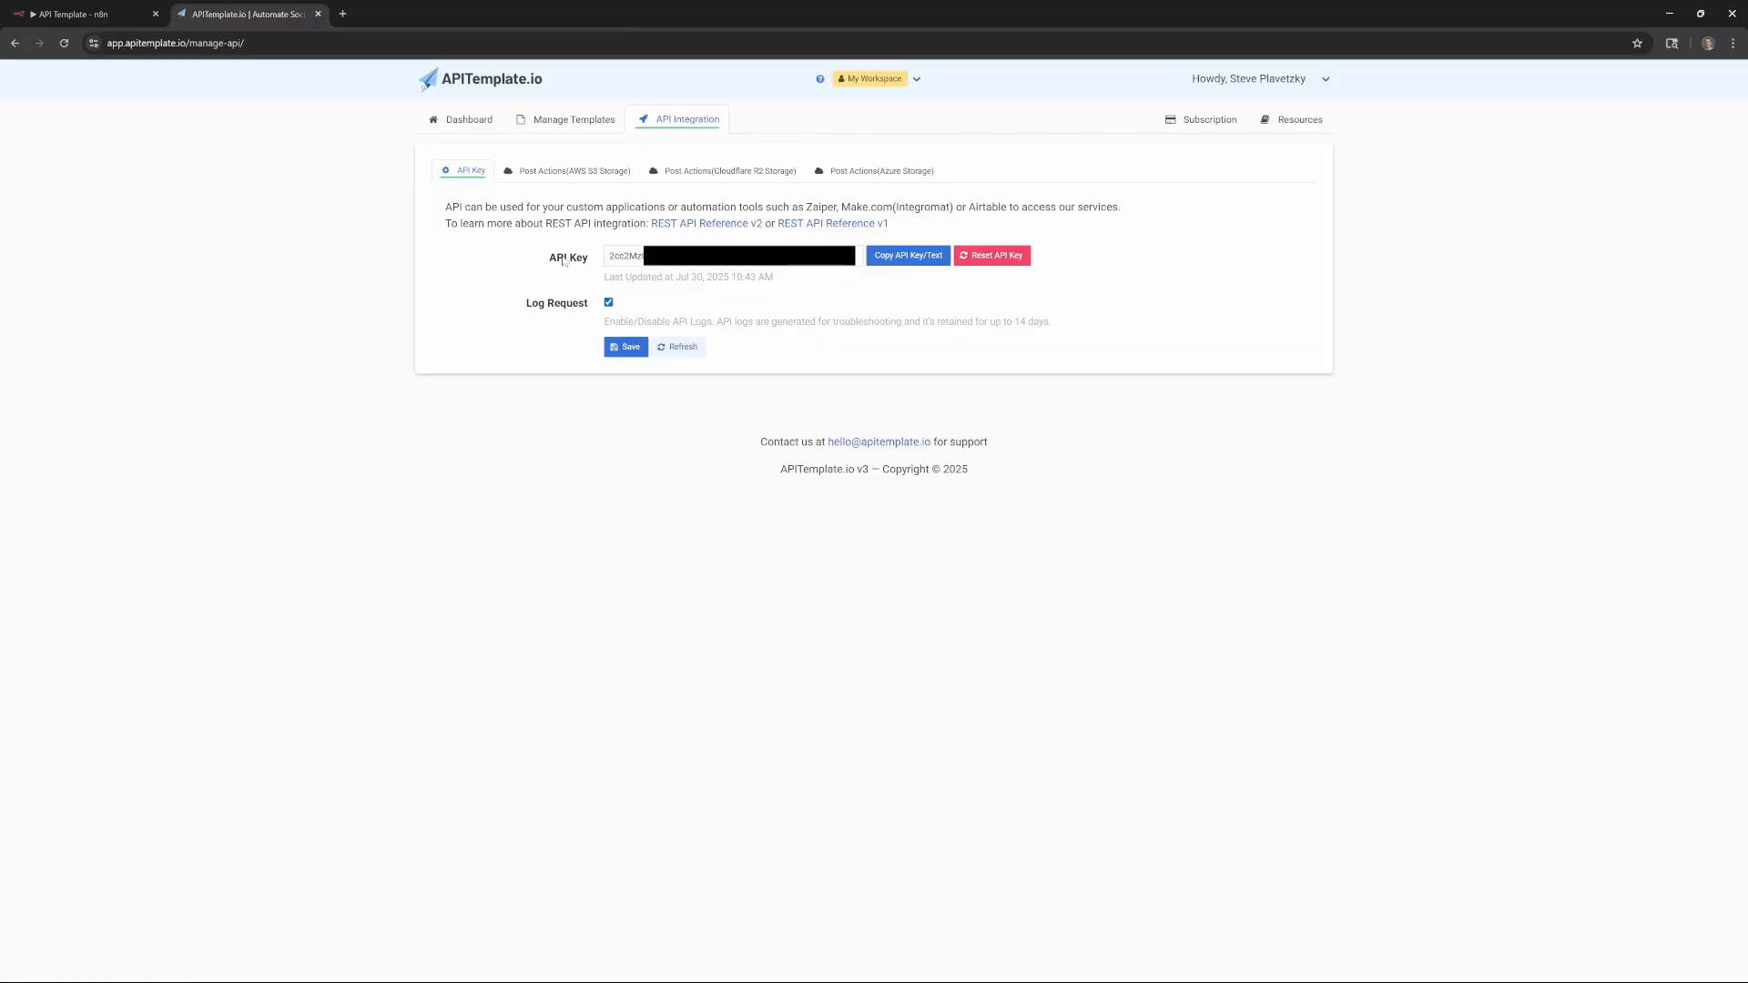
left_click(900, 259)
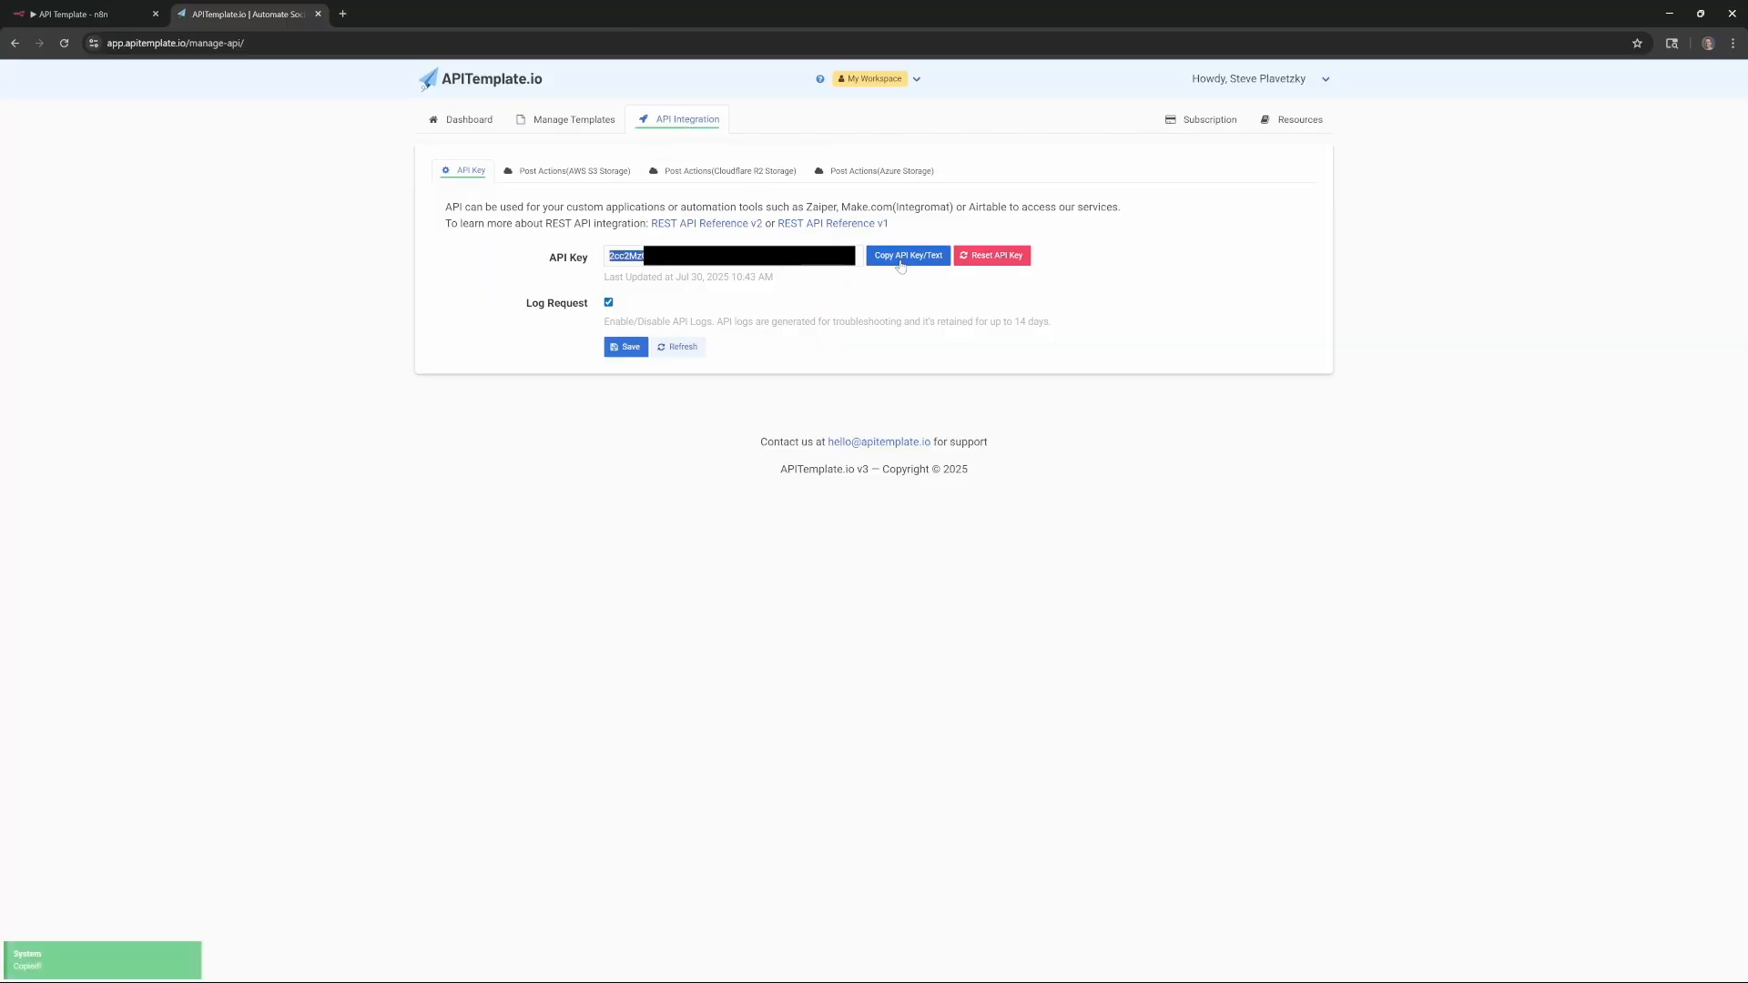
- Switch to the n8n API Template workflow and add an APITemplate.io node with the Create an image action
left_click(73, 14)
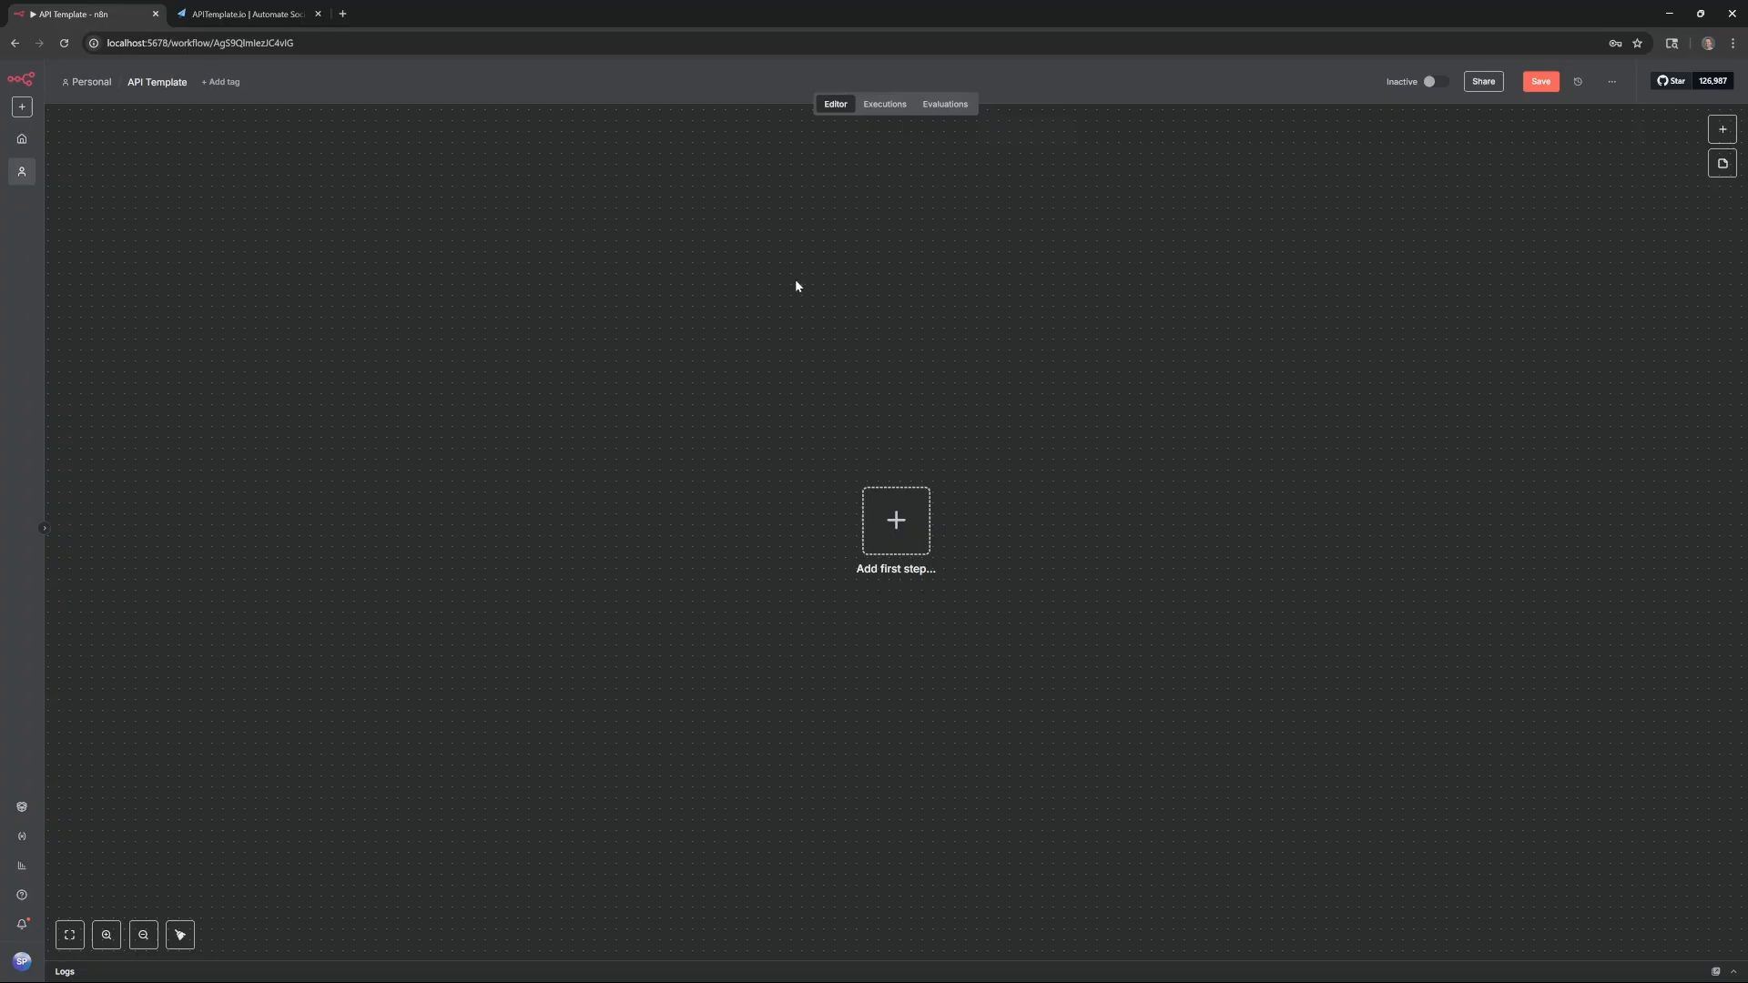
key("Tab")
type("apitemp")
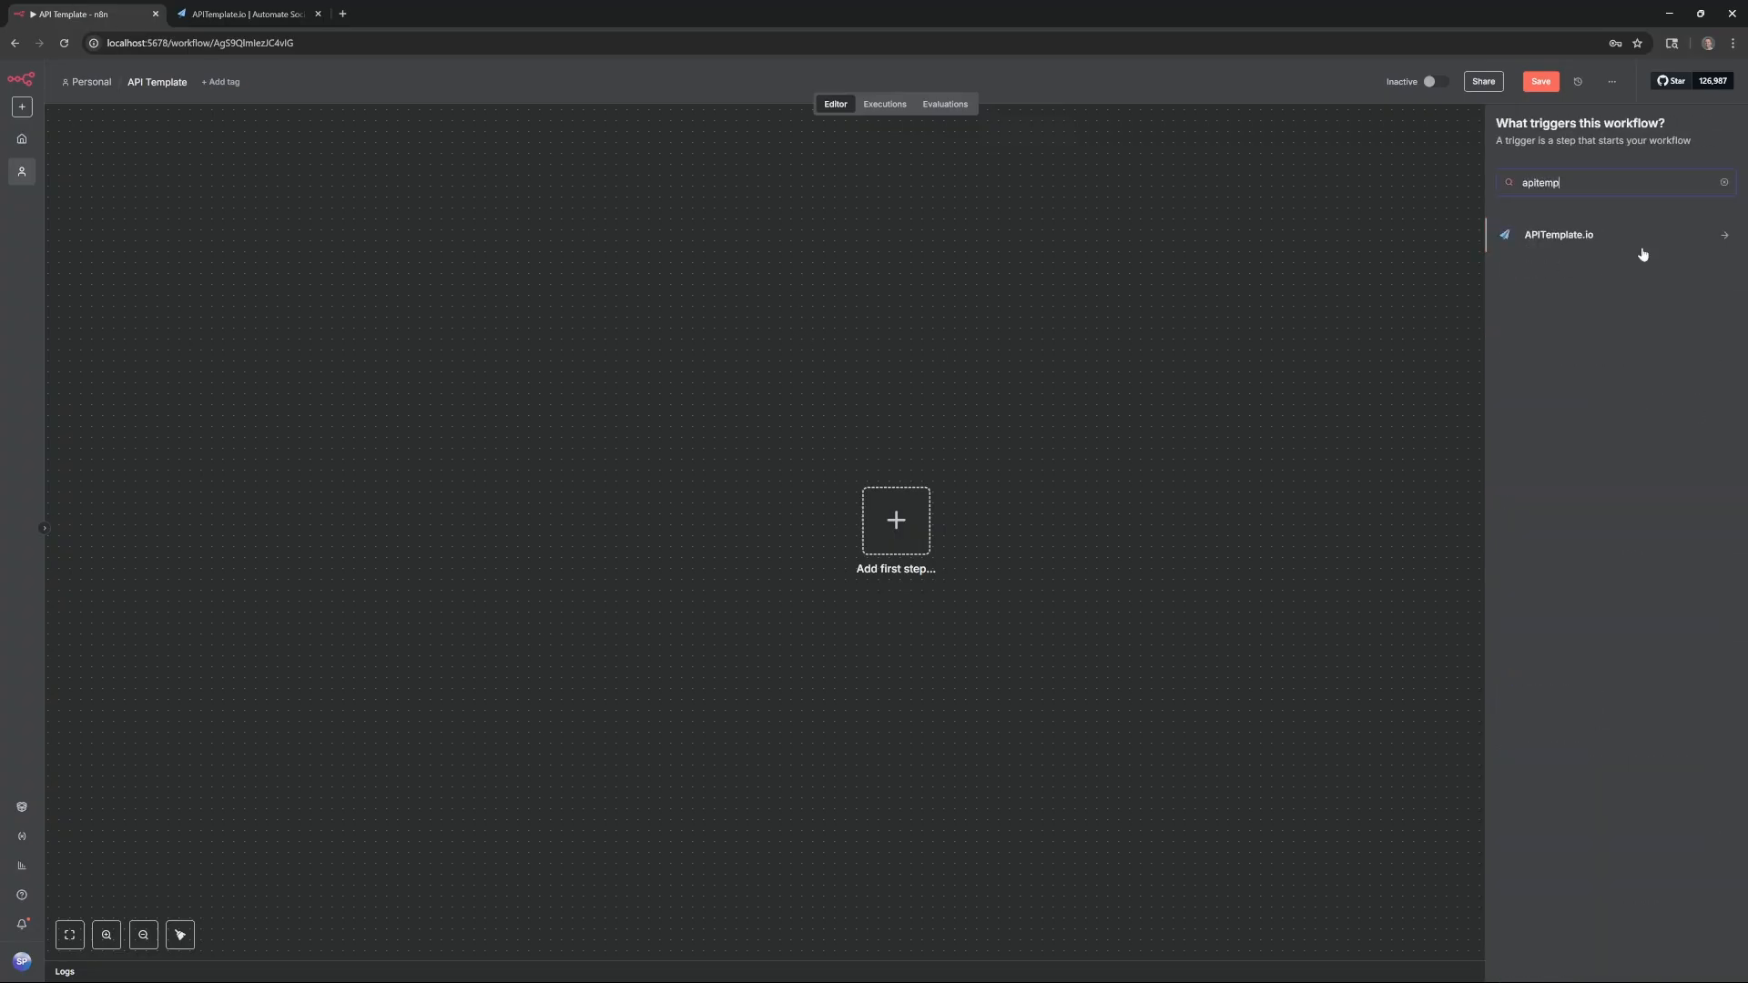
left_click(1569, 235)
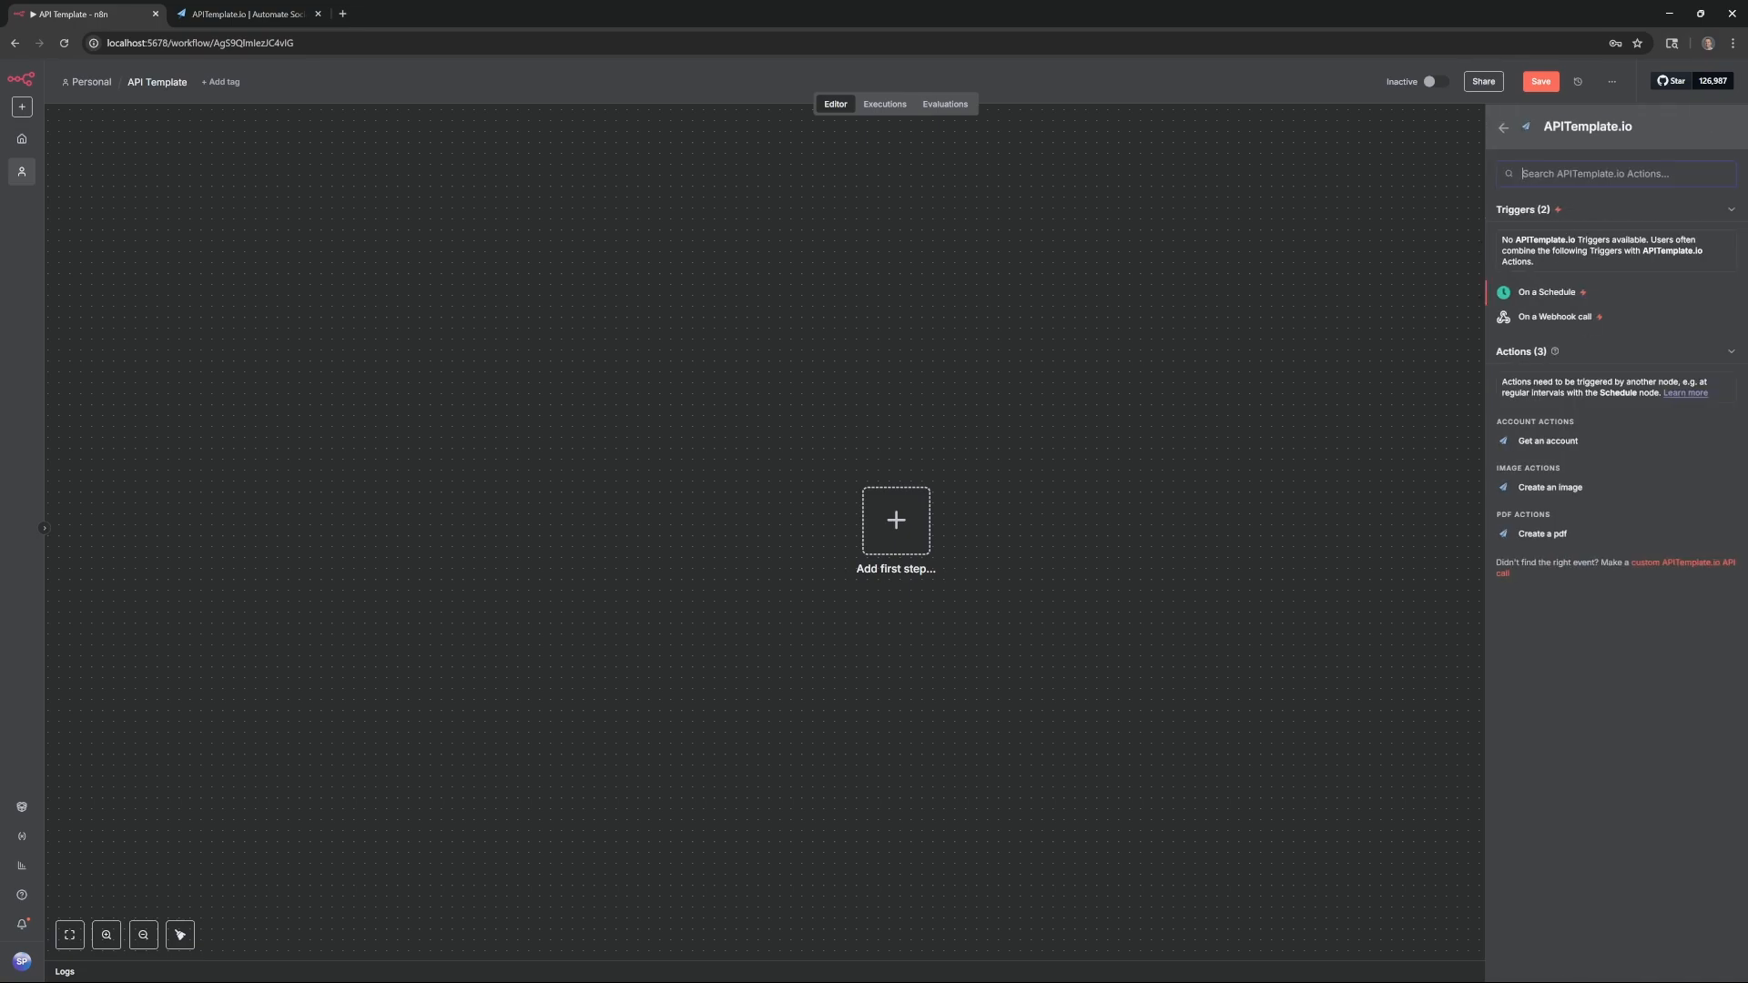
left_click(1564, 489)
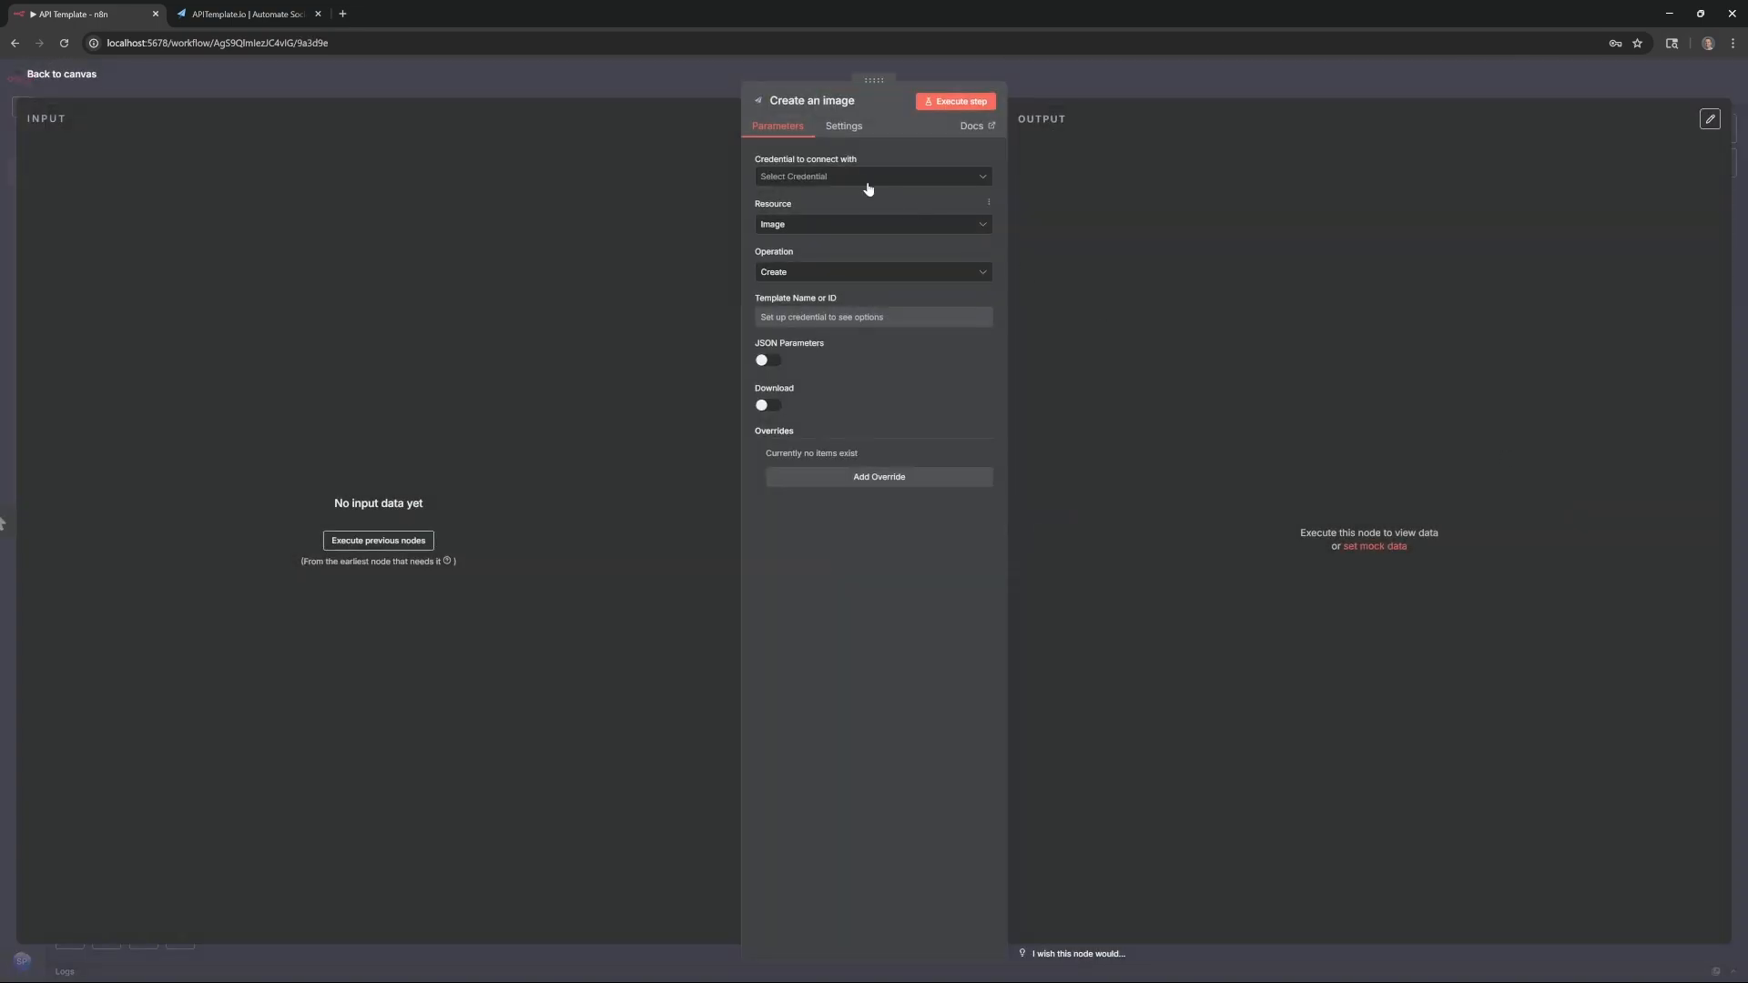
- Create a new APITemplate.io credential for the node, paste the copied API key and save it
left_click(859, 179)
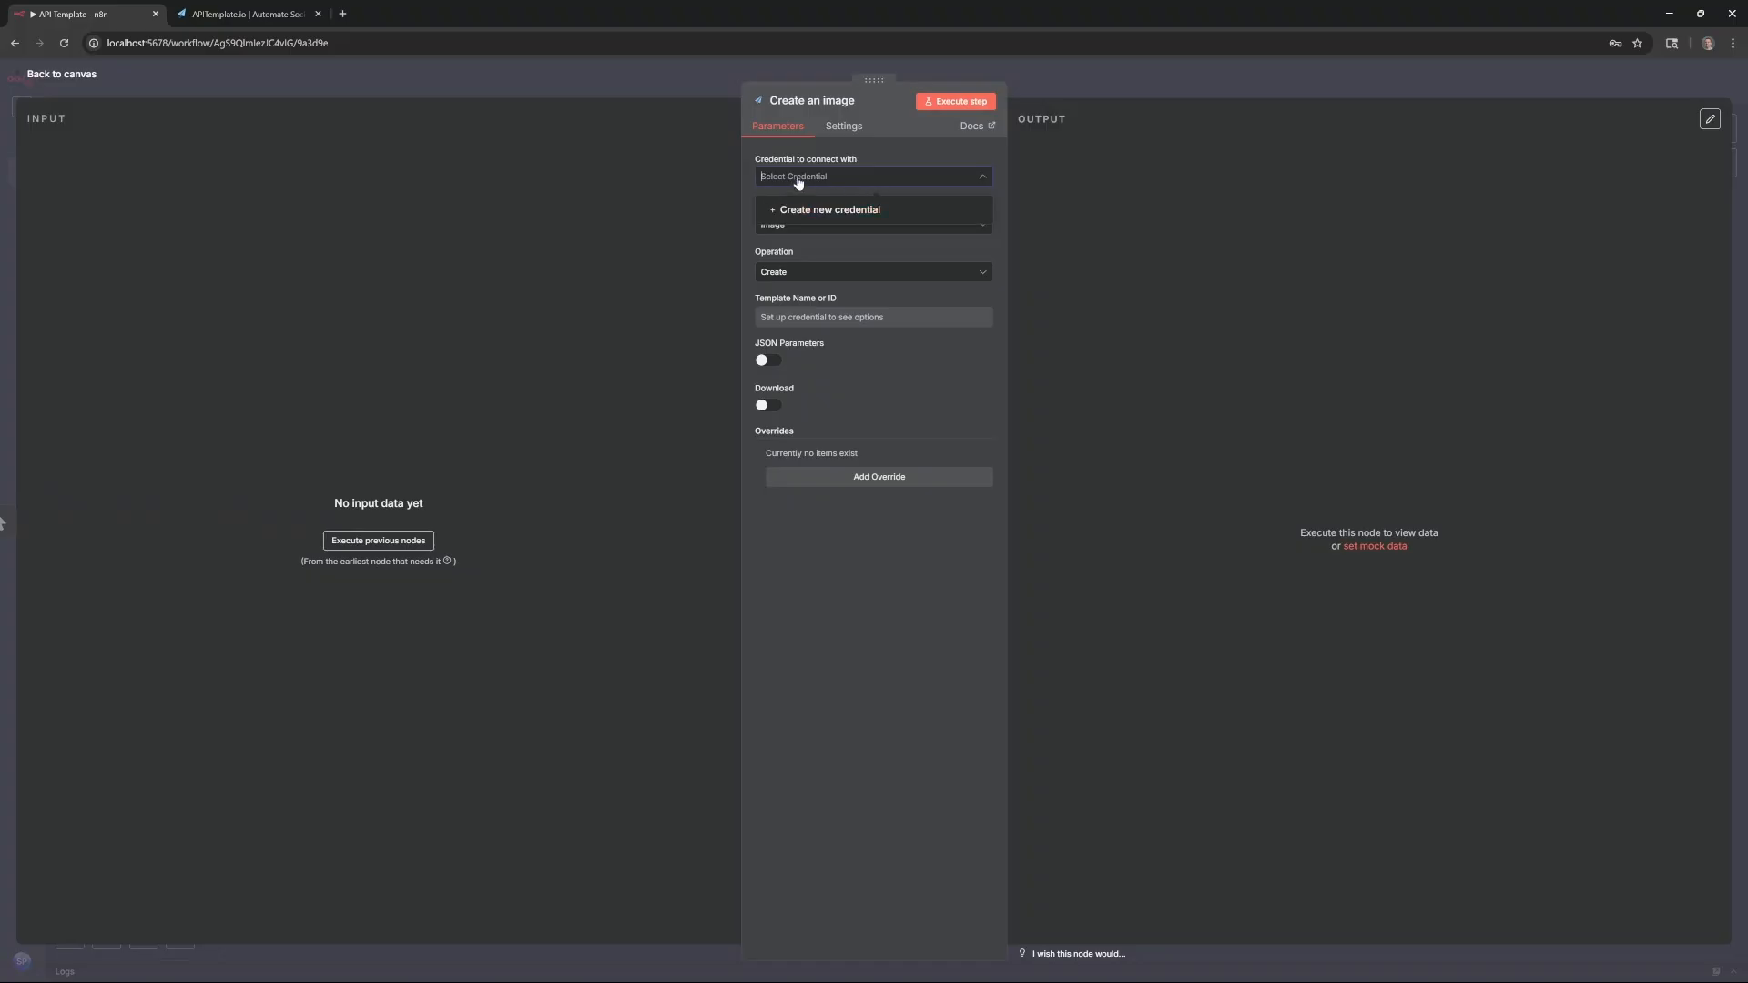
left_click(856, 211)
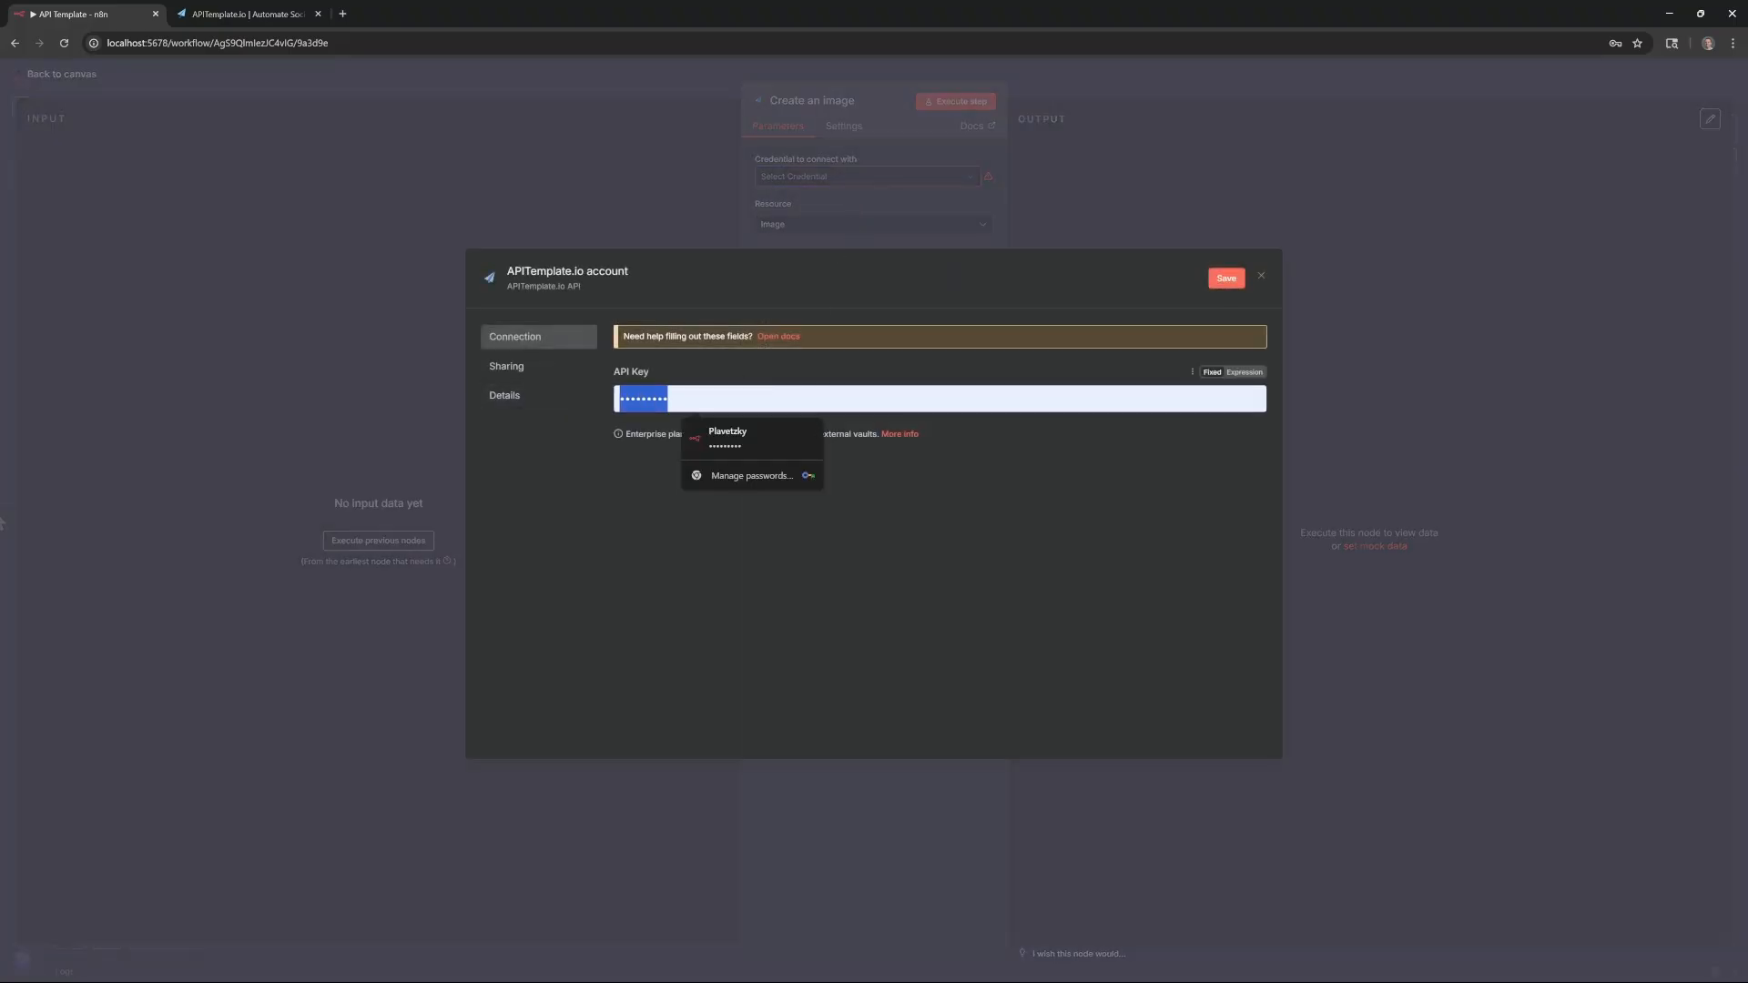
key("ctrl+v")
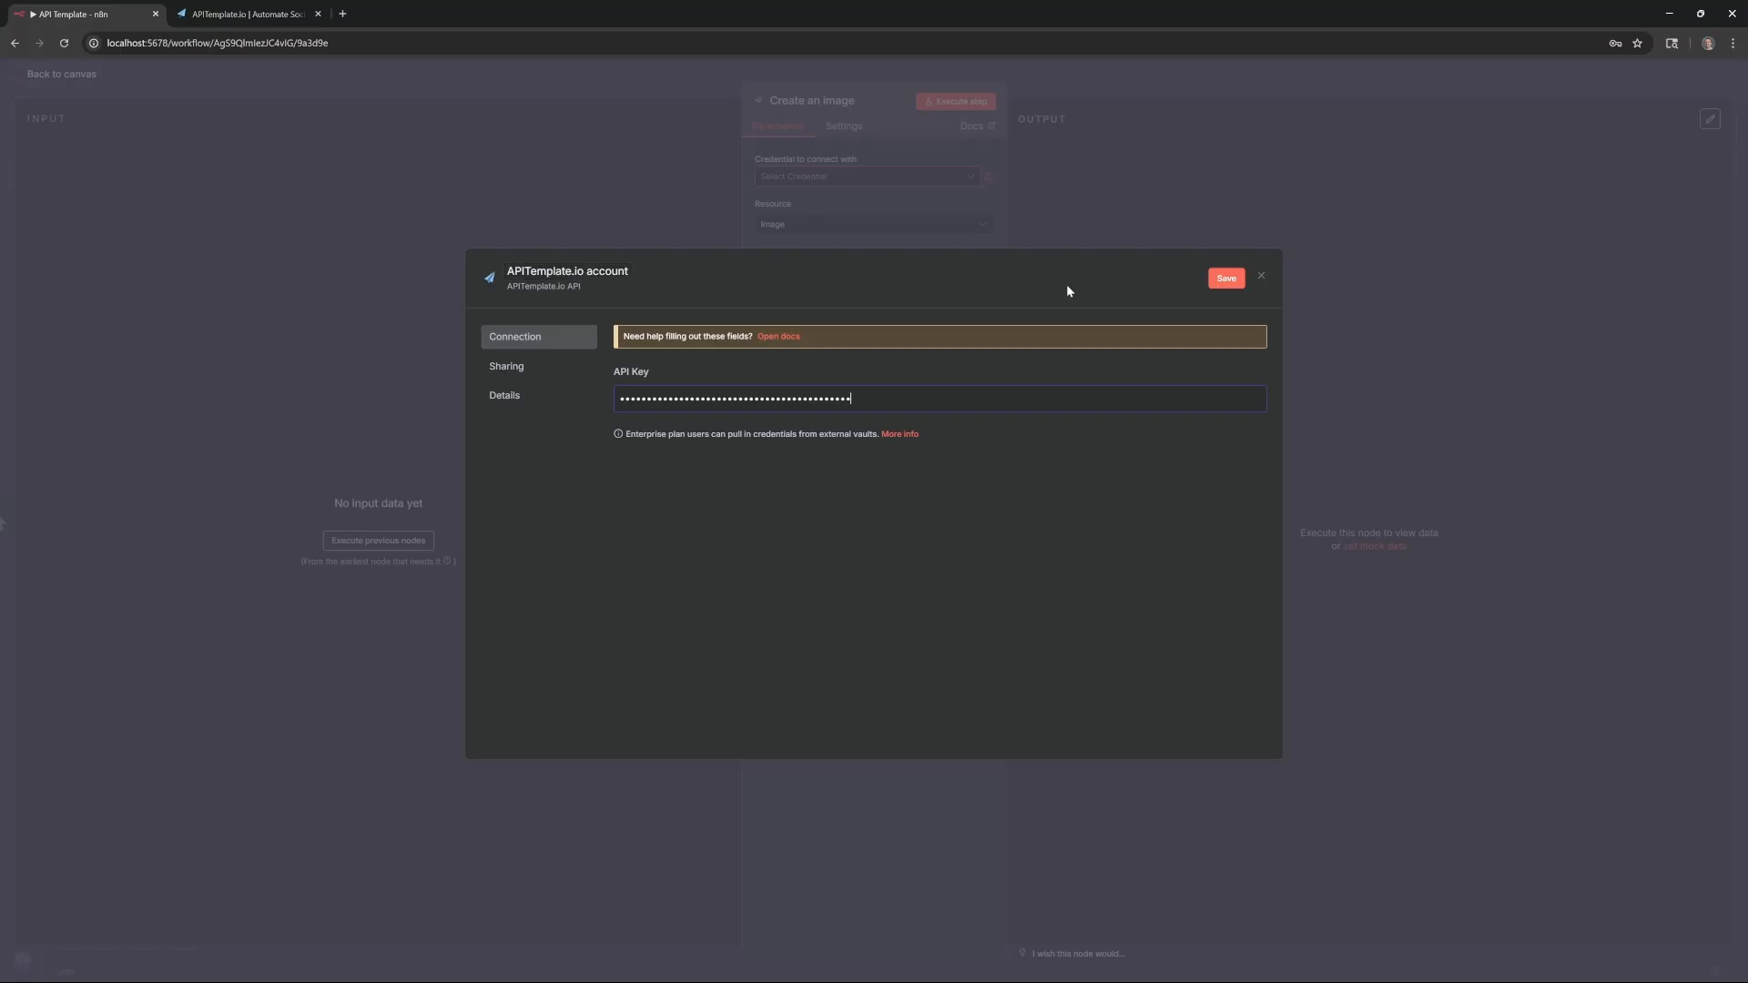
left_click(1225, 280)
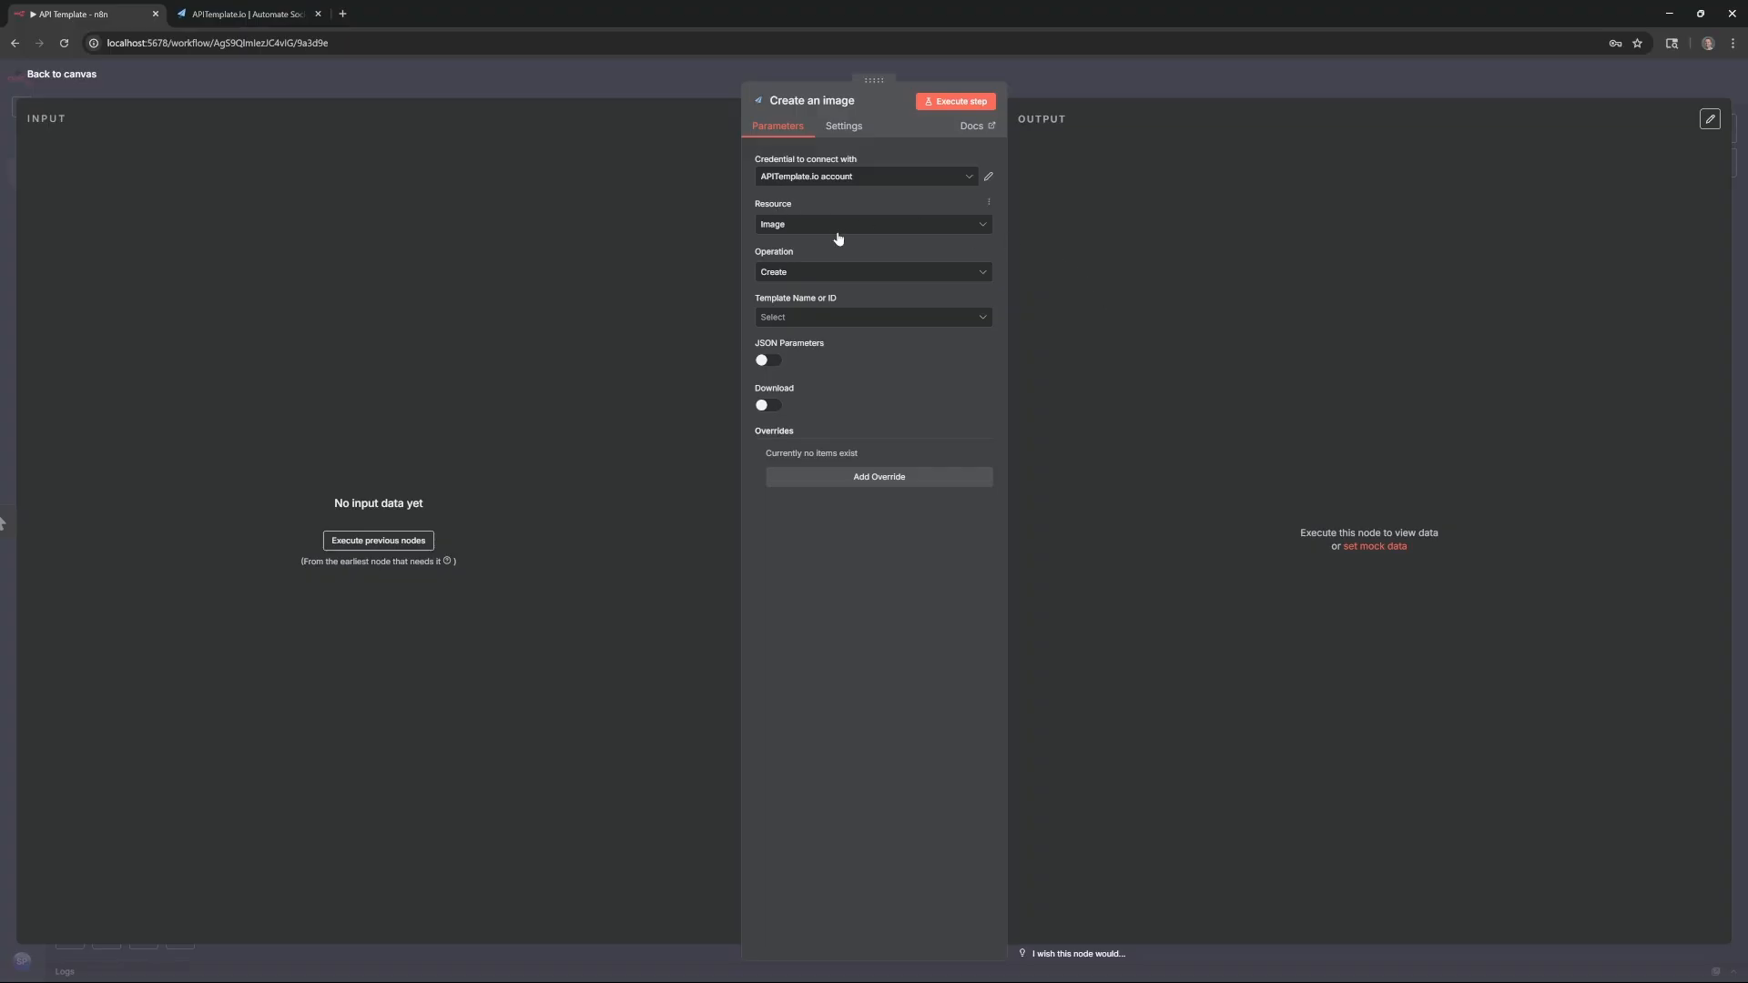
- Configure the node to use the Image resource with the Create operation and the Facebook Quote (JPEG) template
left_click(798, 226)
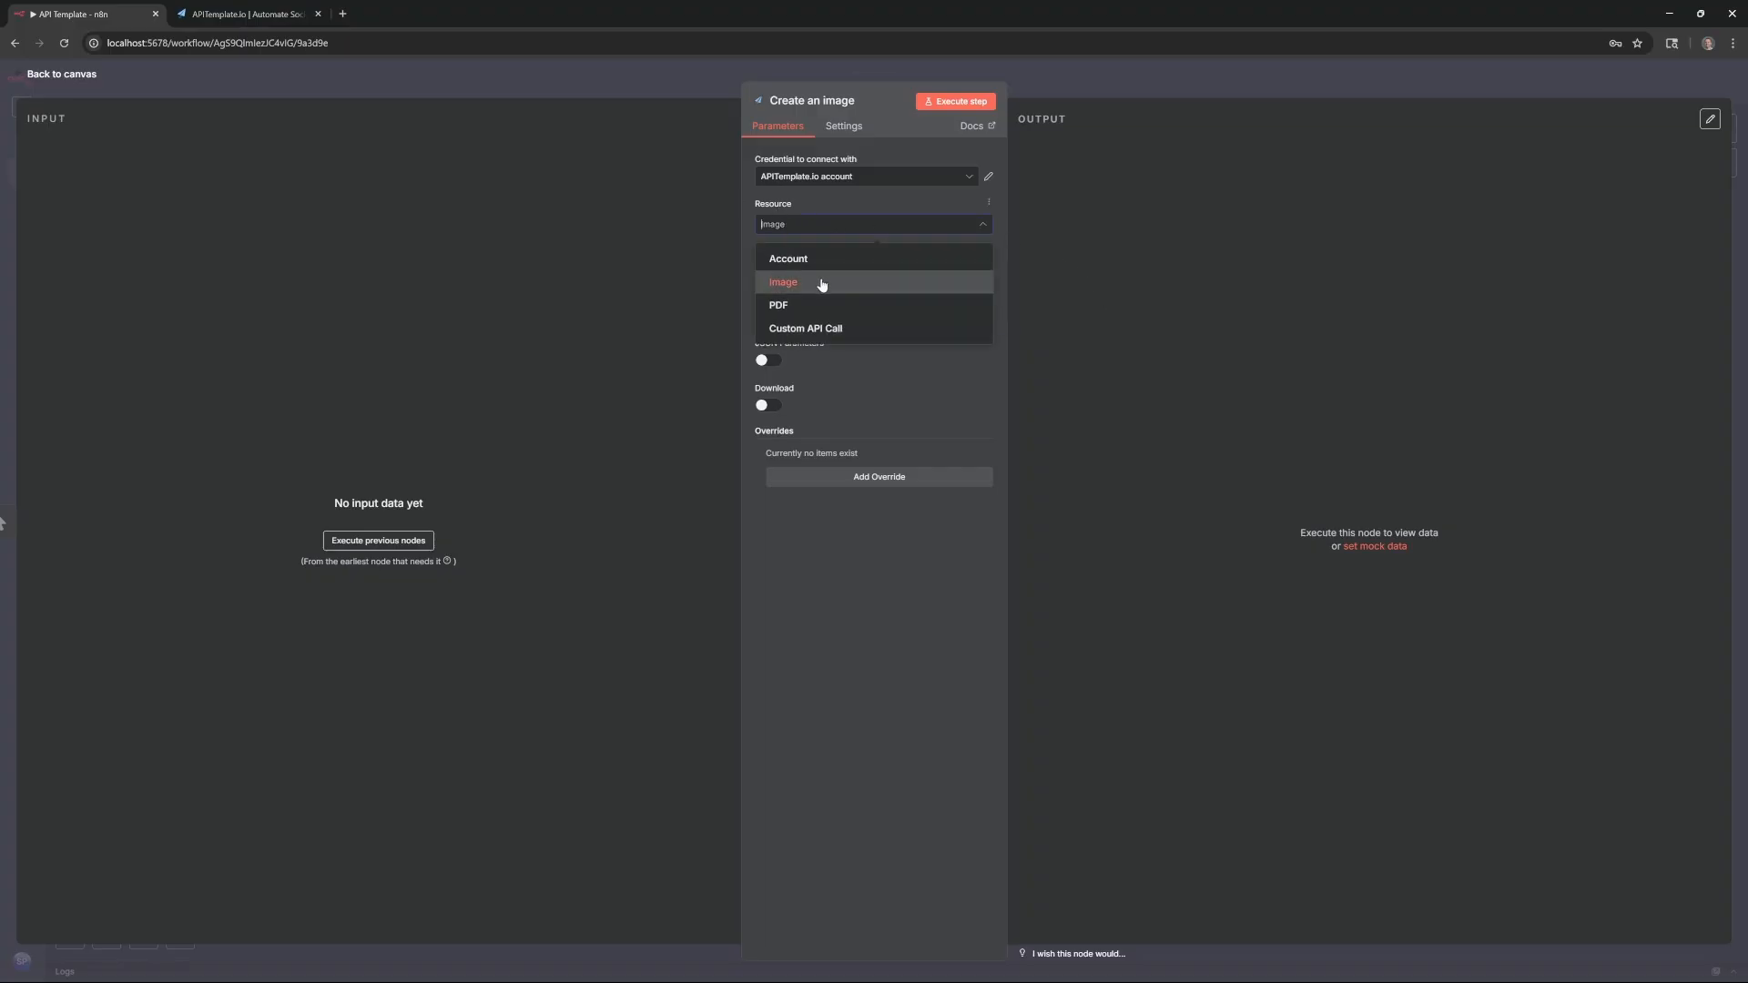
left_click(822, 284)
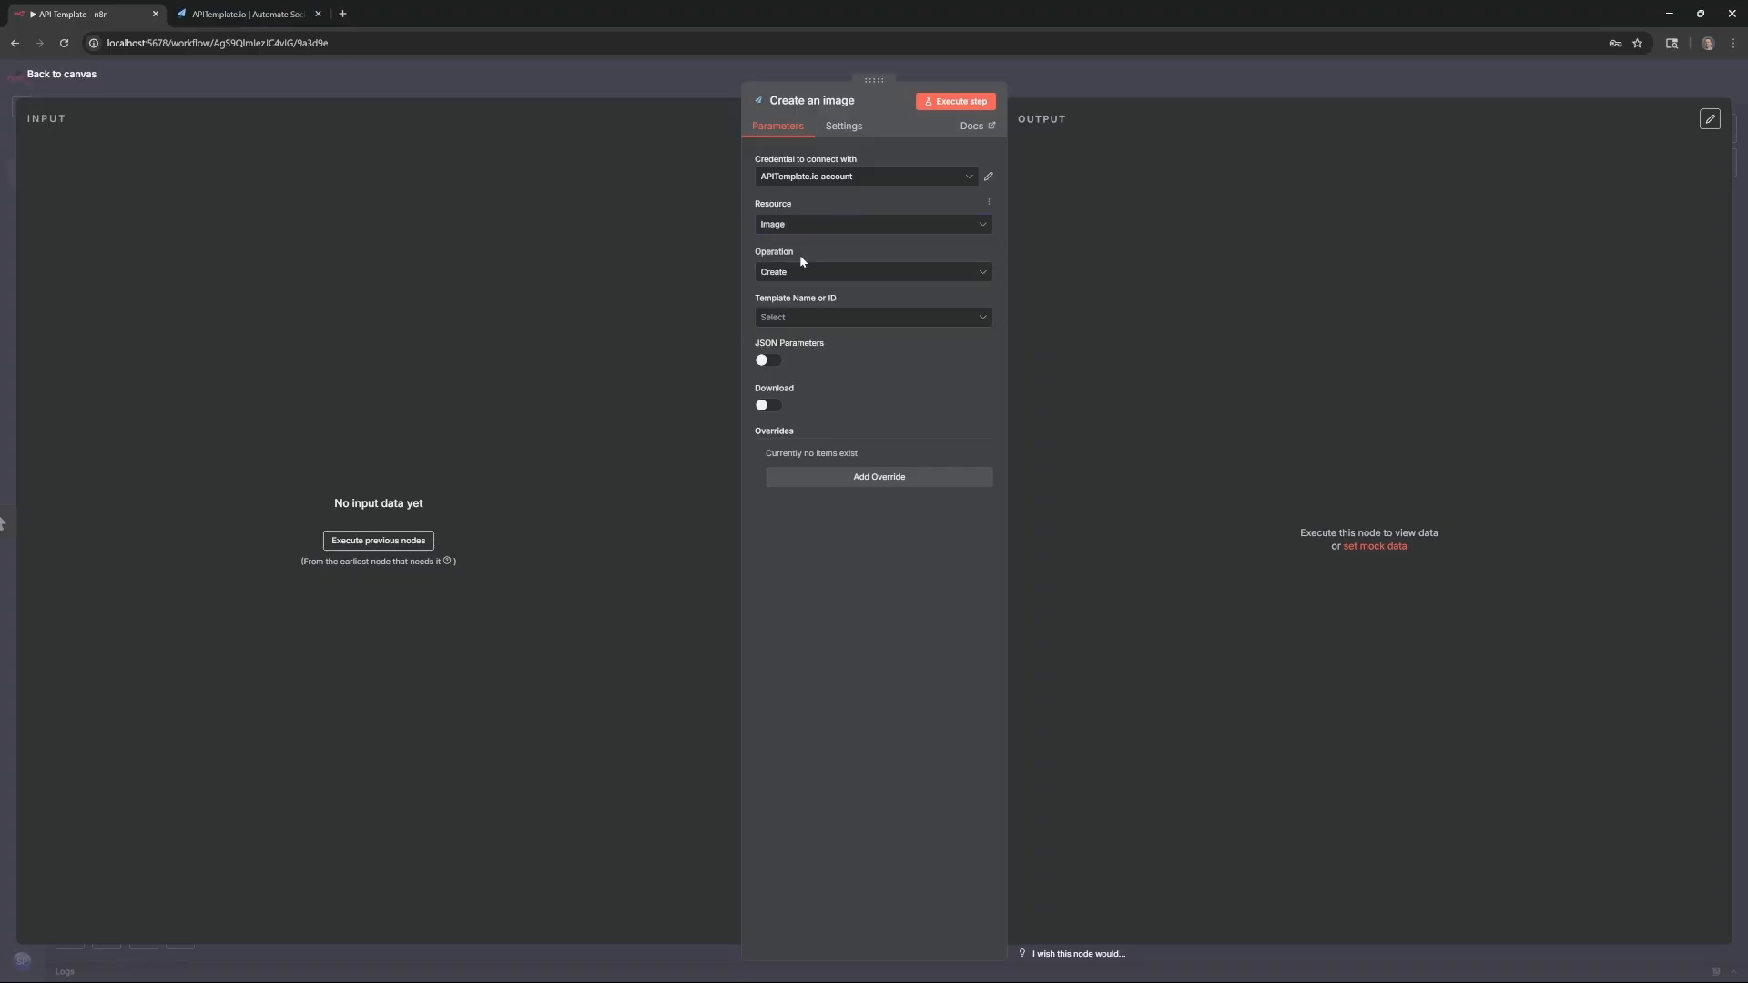
left_click(847, 278)
left_click(847, 278)
left_click(837, 320)
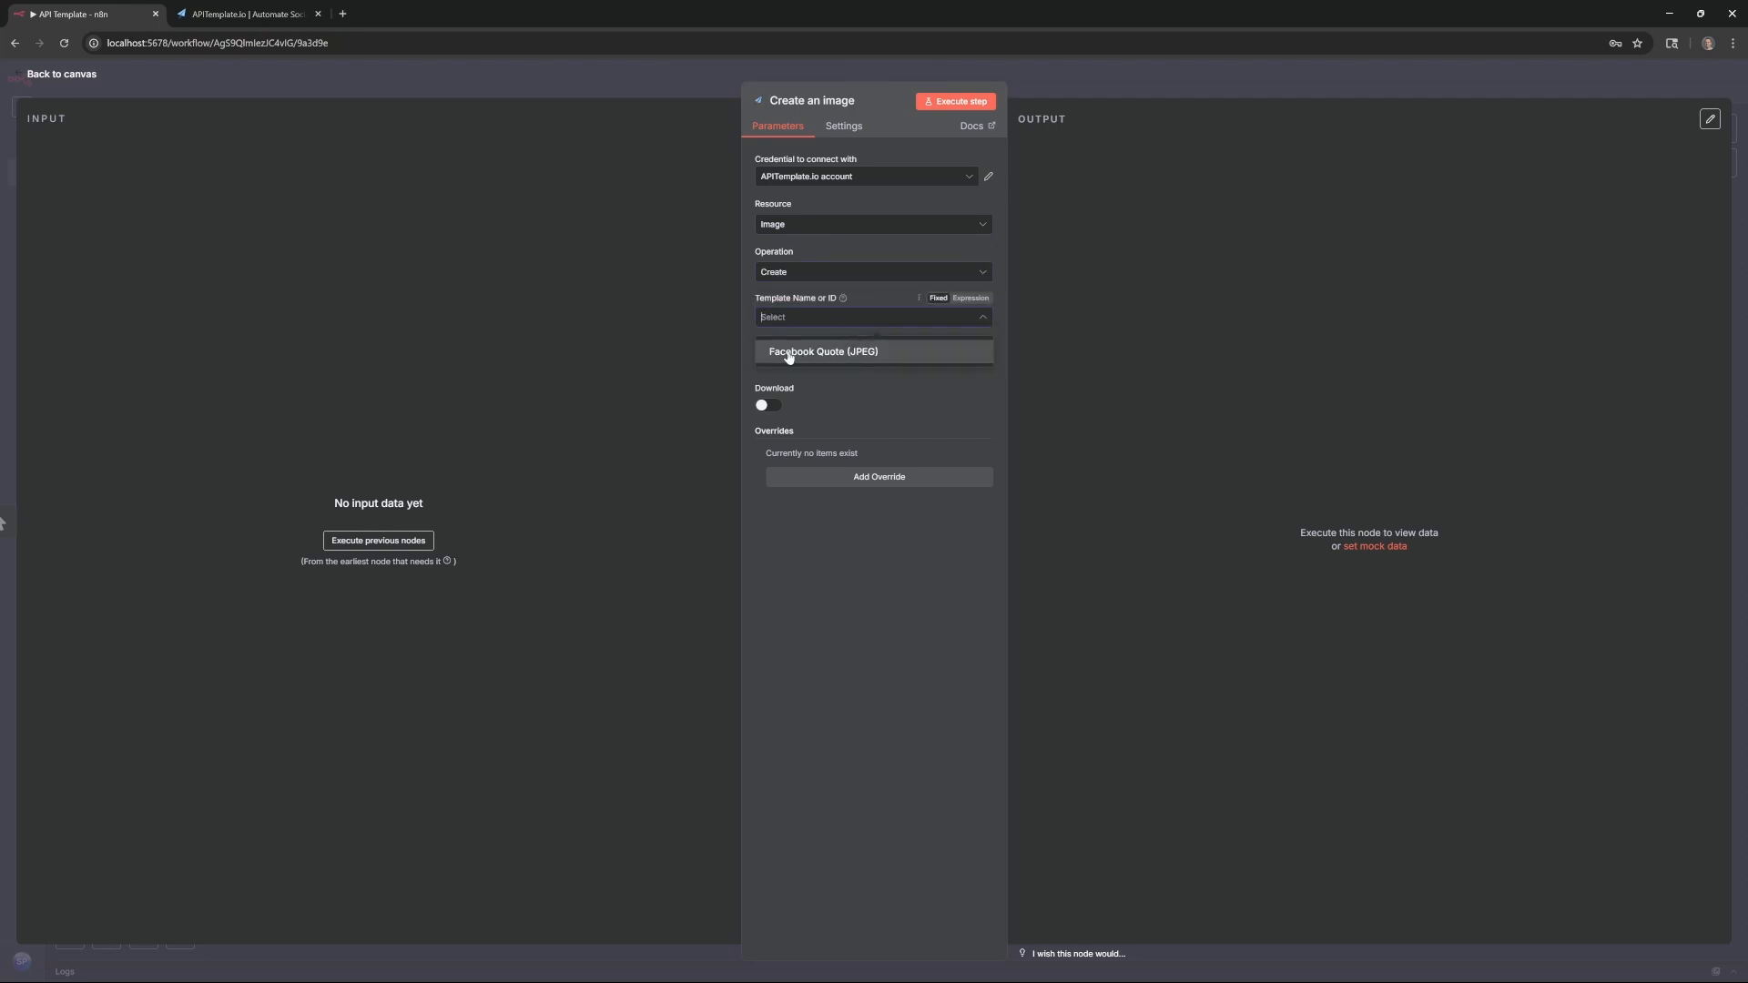
left_click(905, 359)
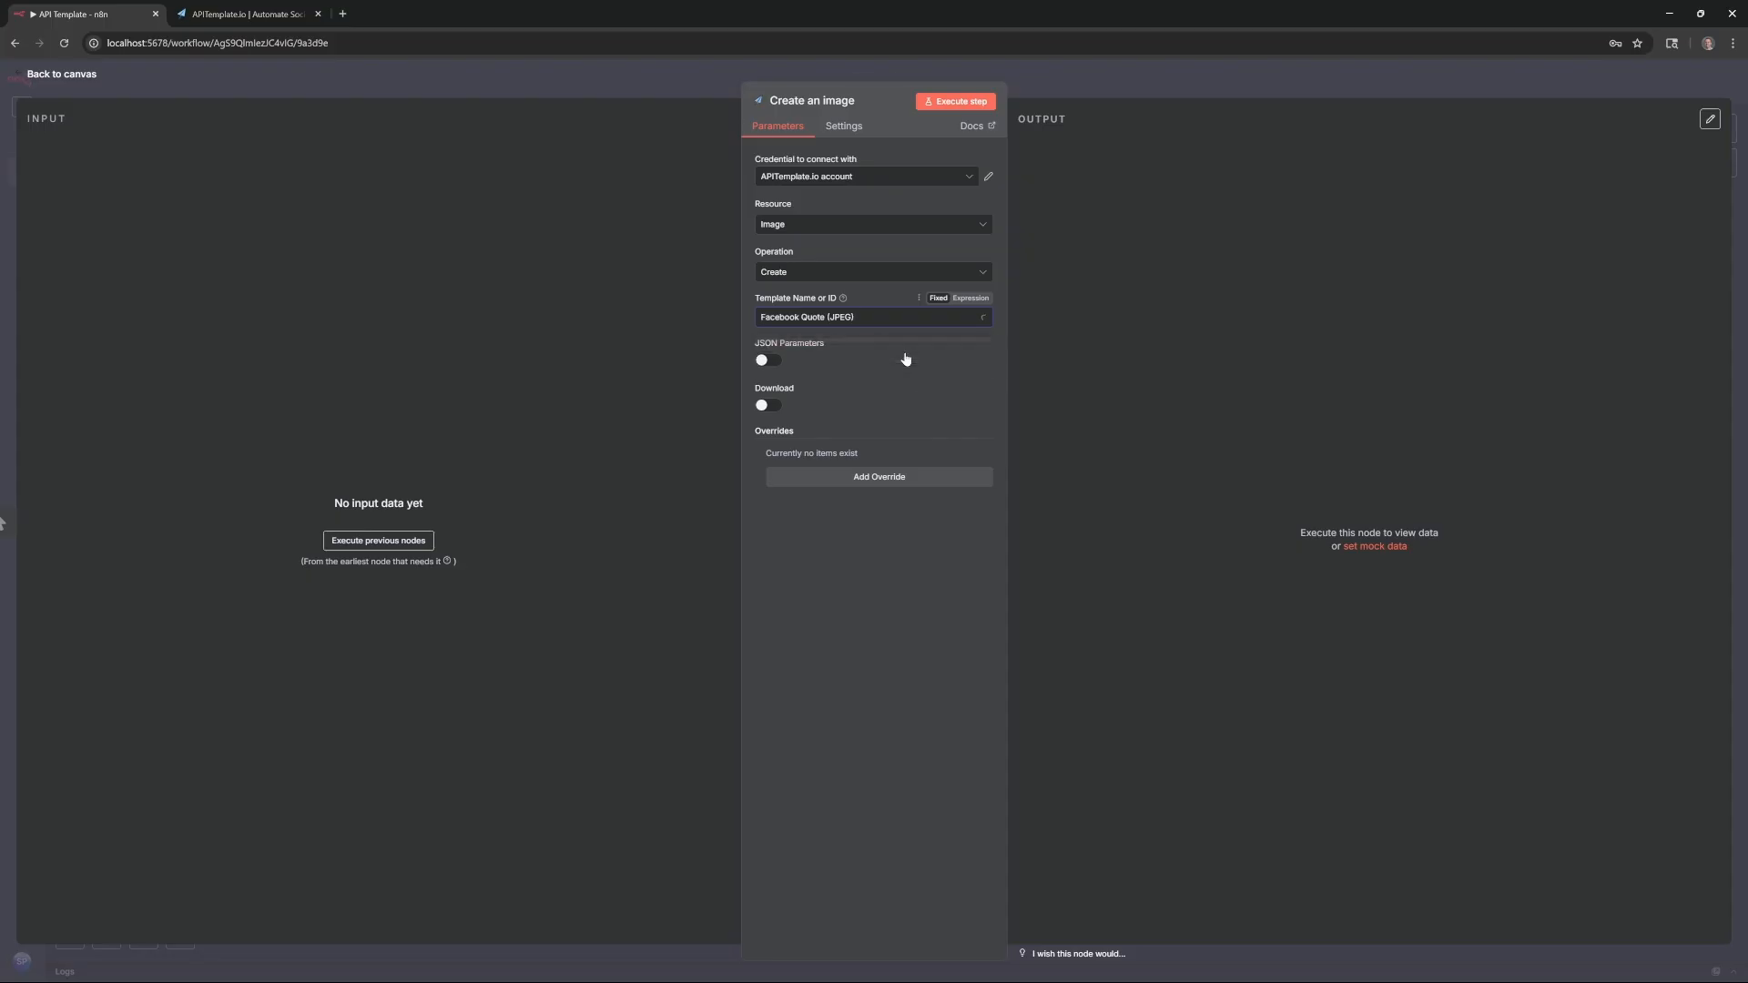
left_click(767, 364)
left_click(766, 364)
- In APITemplate.io, open the Facebook Quote template for editing and review its name, width and height settings
left_click(243, 6)
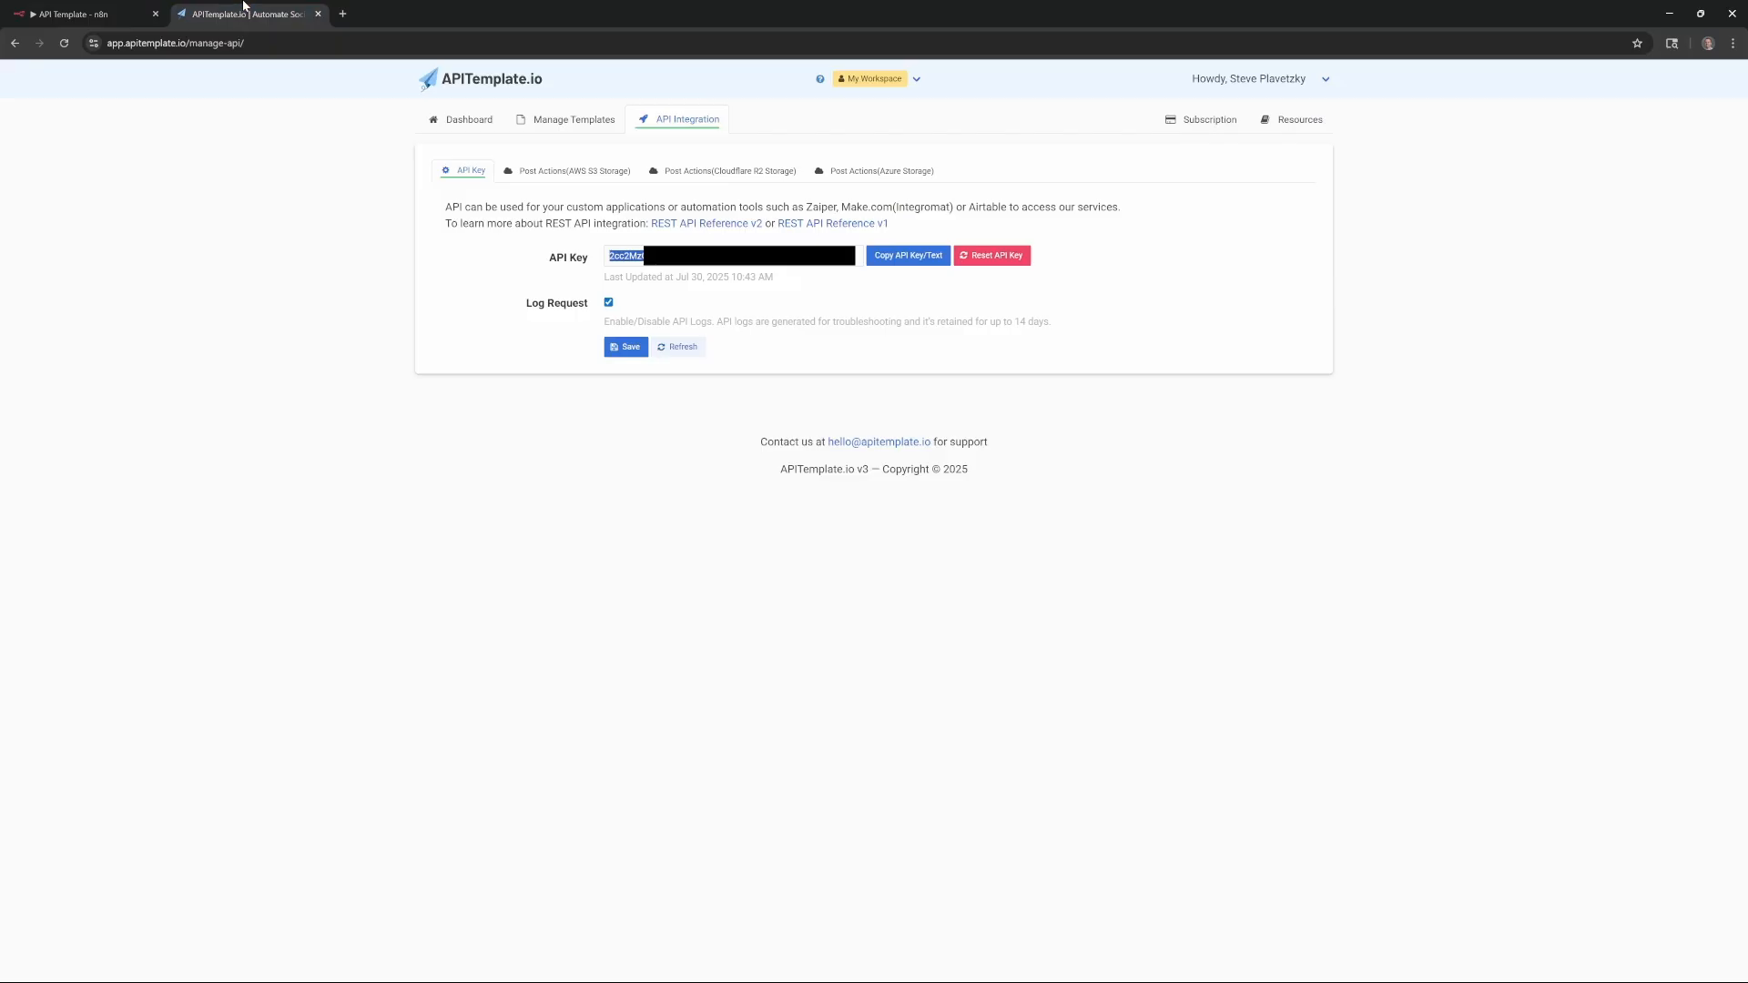
left_click(581, 126)
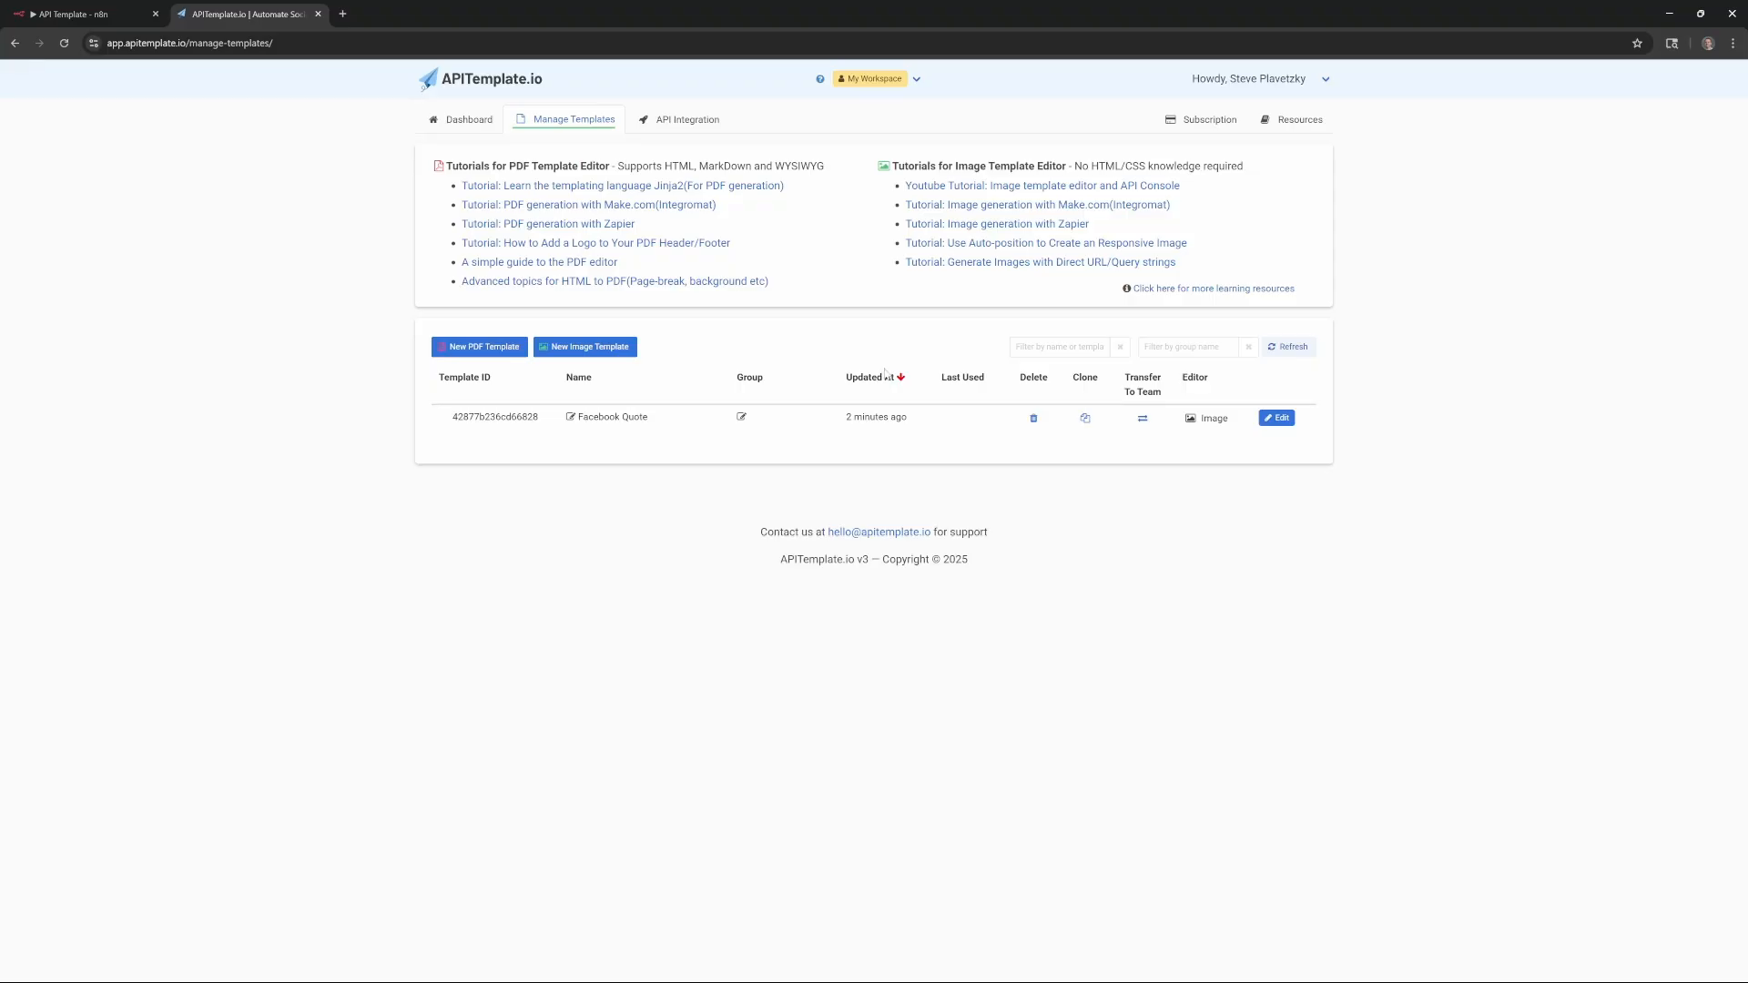
left_click(1280, 419)
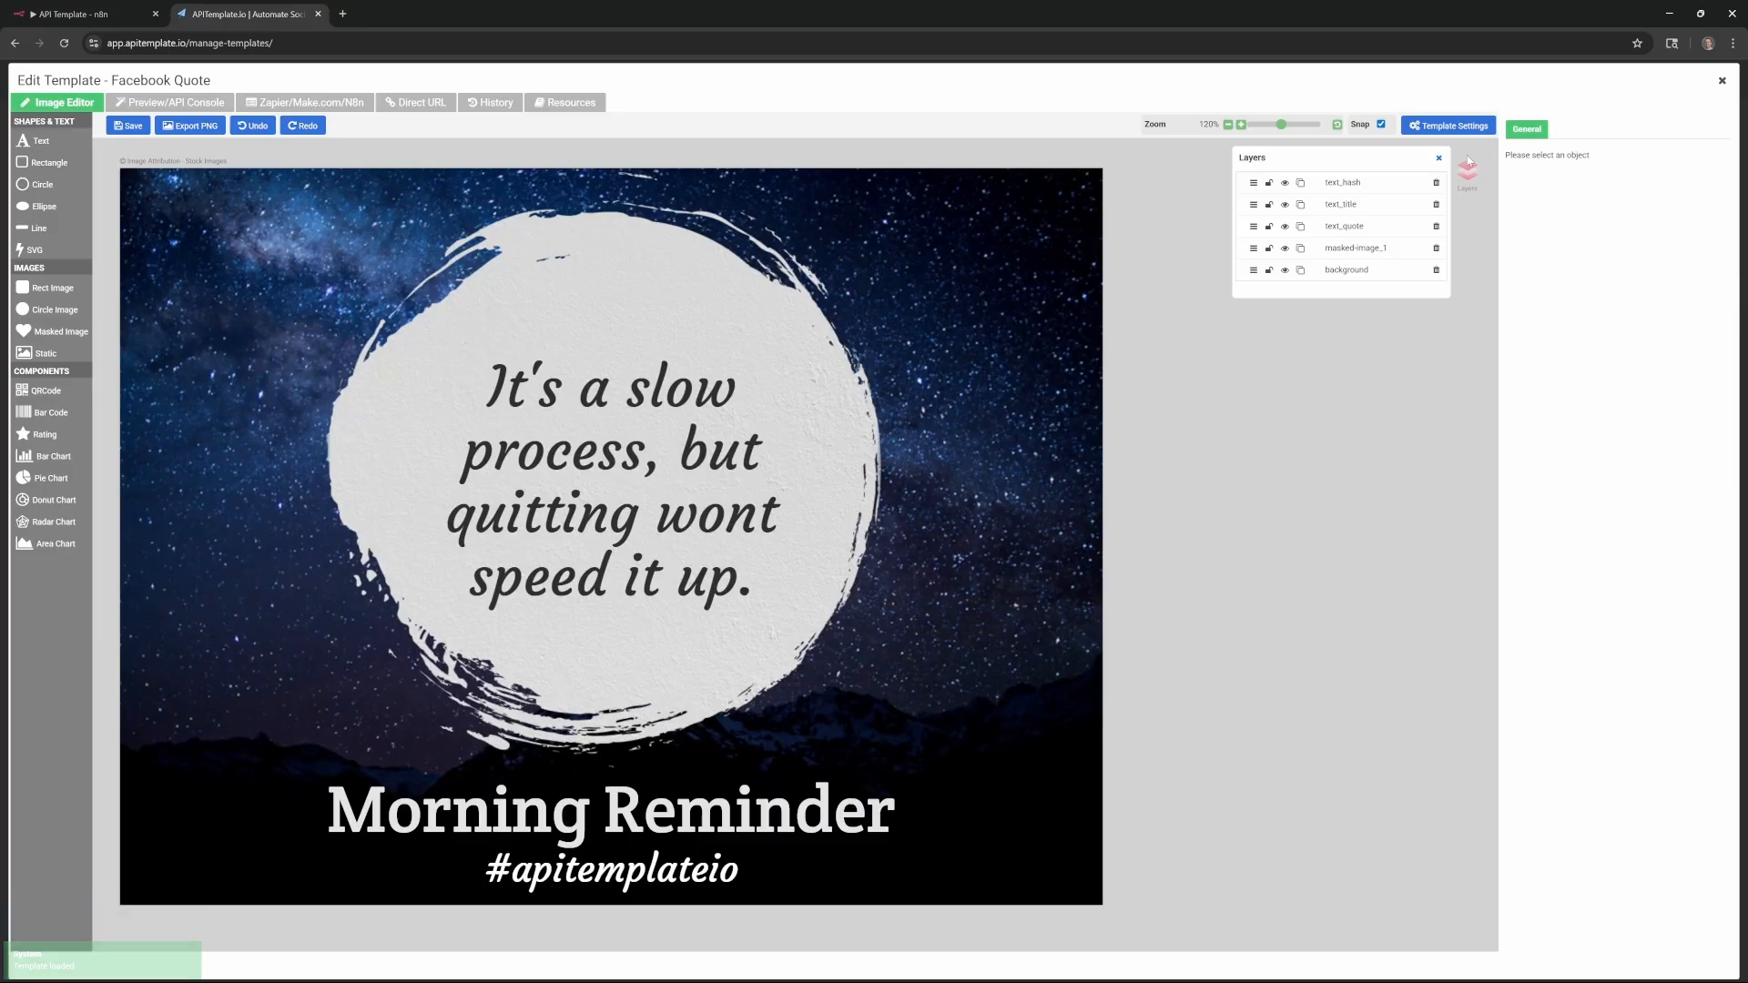
left_click(1444, 129)
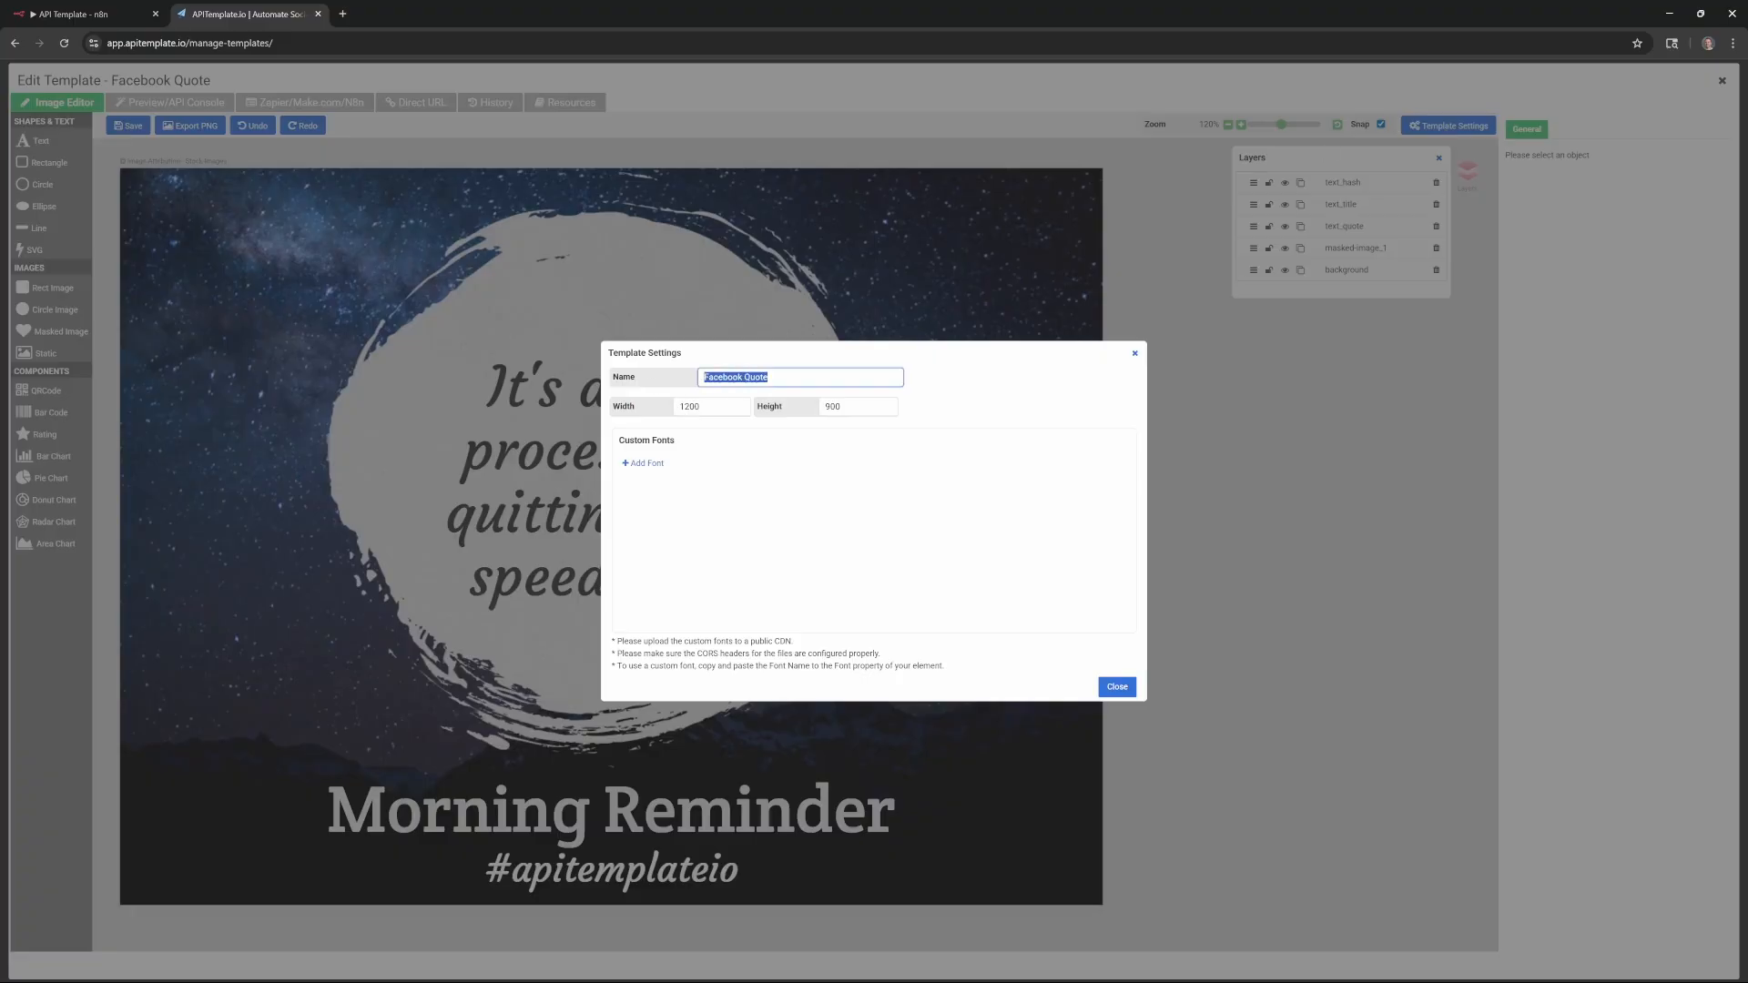
left_click(771, 377)
left_click(715, 407)
left_click(791, 399)
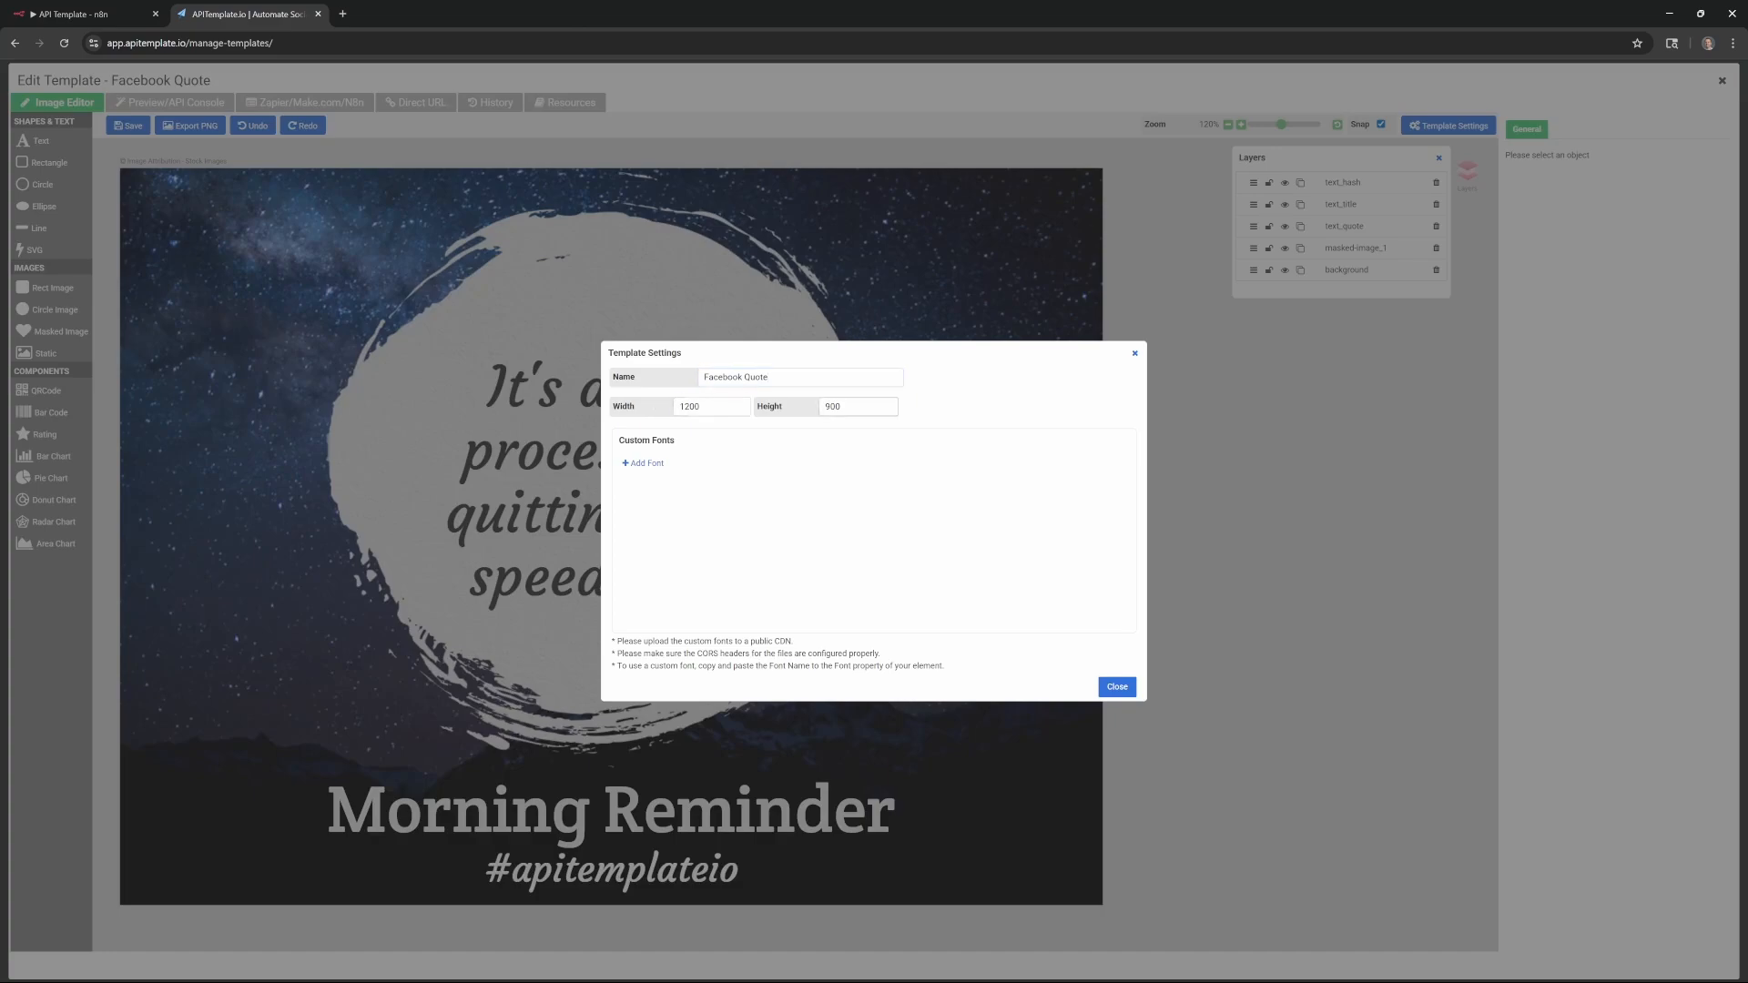
left_click(854, 407)
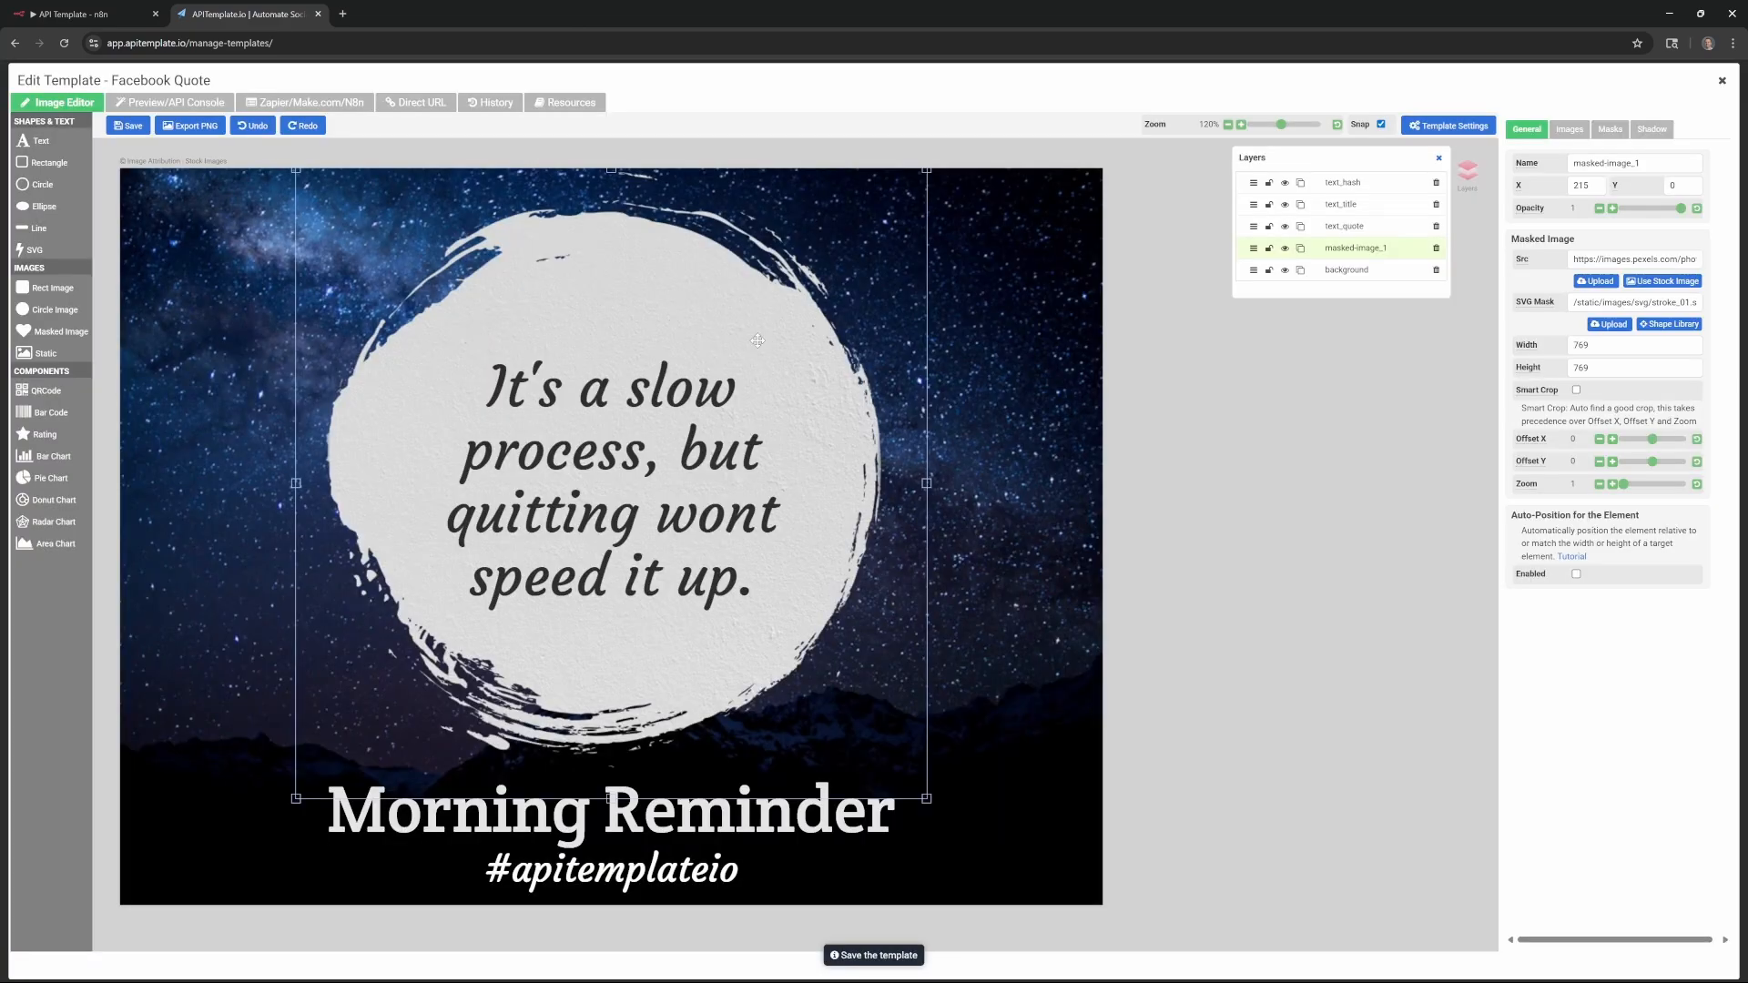
- Examine the text_quote layer's name and text properties in the template
left_click(1353, 226)
left_click(1602, 164)
mouse_move(1535, 168)
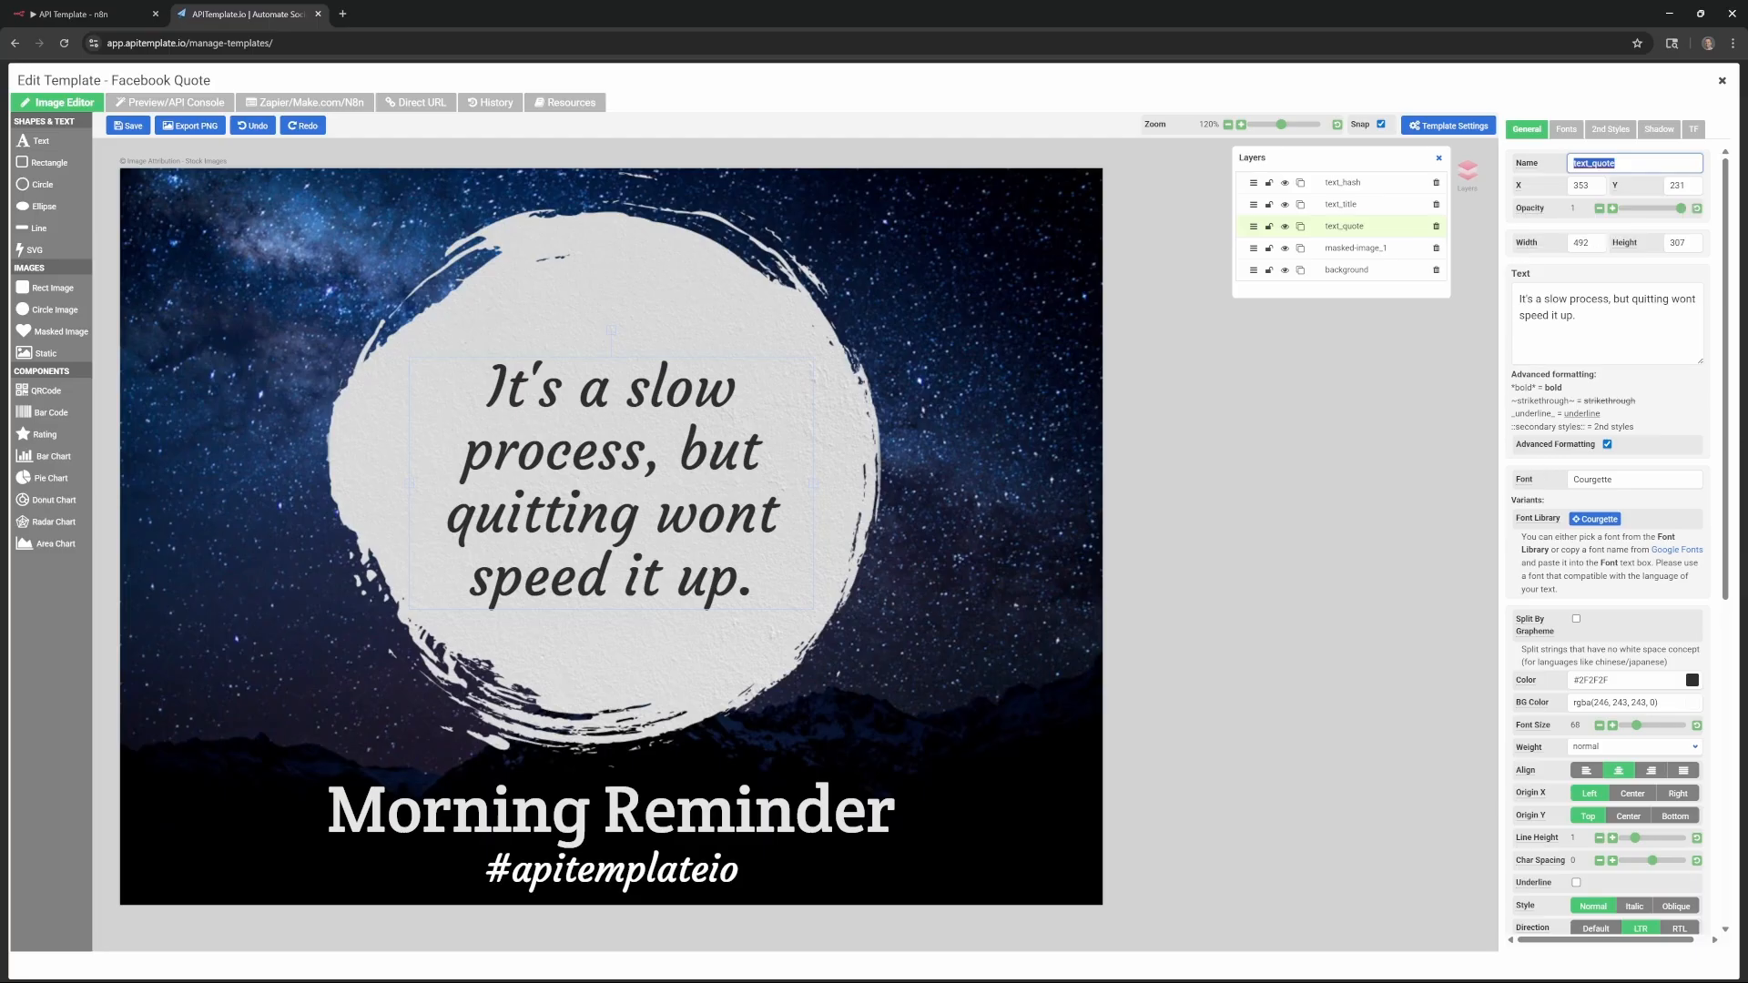
mouse_move(1536, 774)
- Back in n8n, add an override property with key text_quote.text and value "Thanks for watching"
left_click(96, 15)
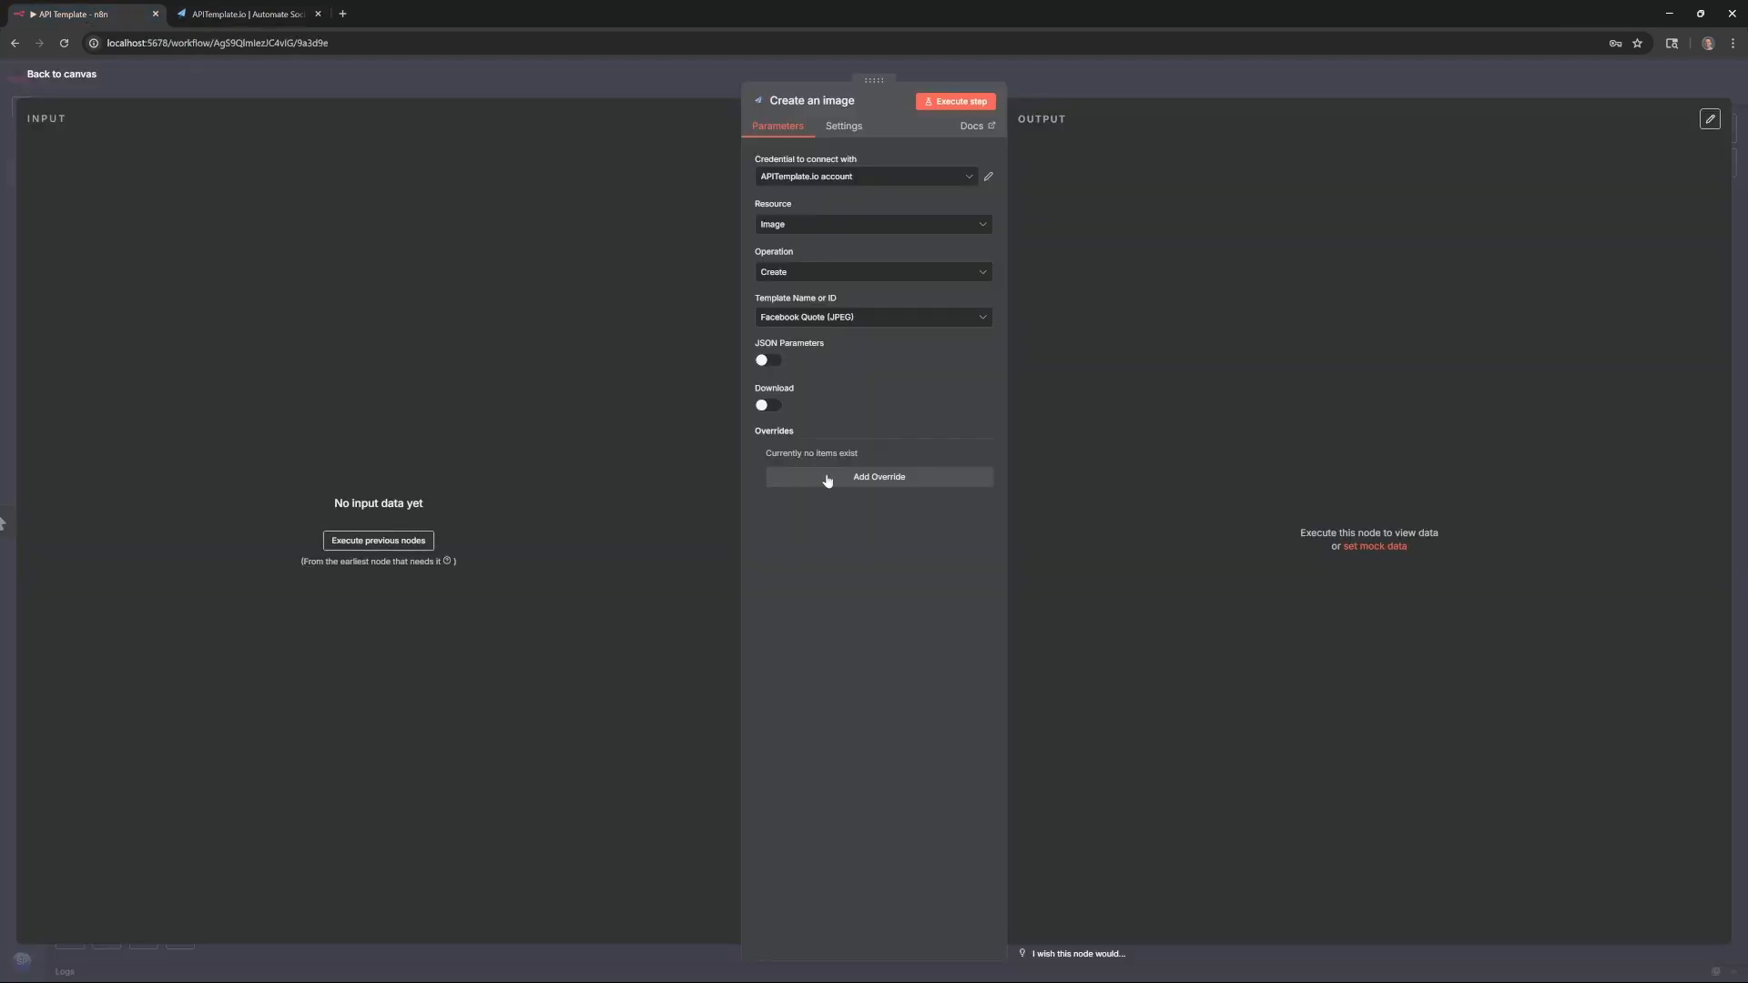
left_click(889, 481)
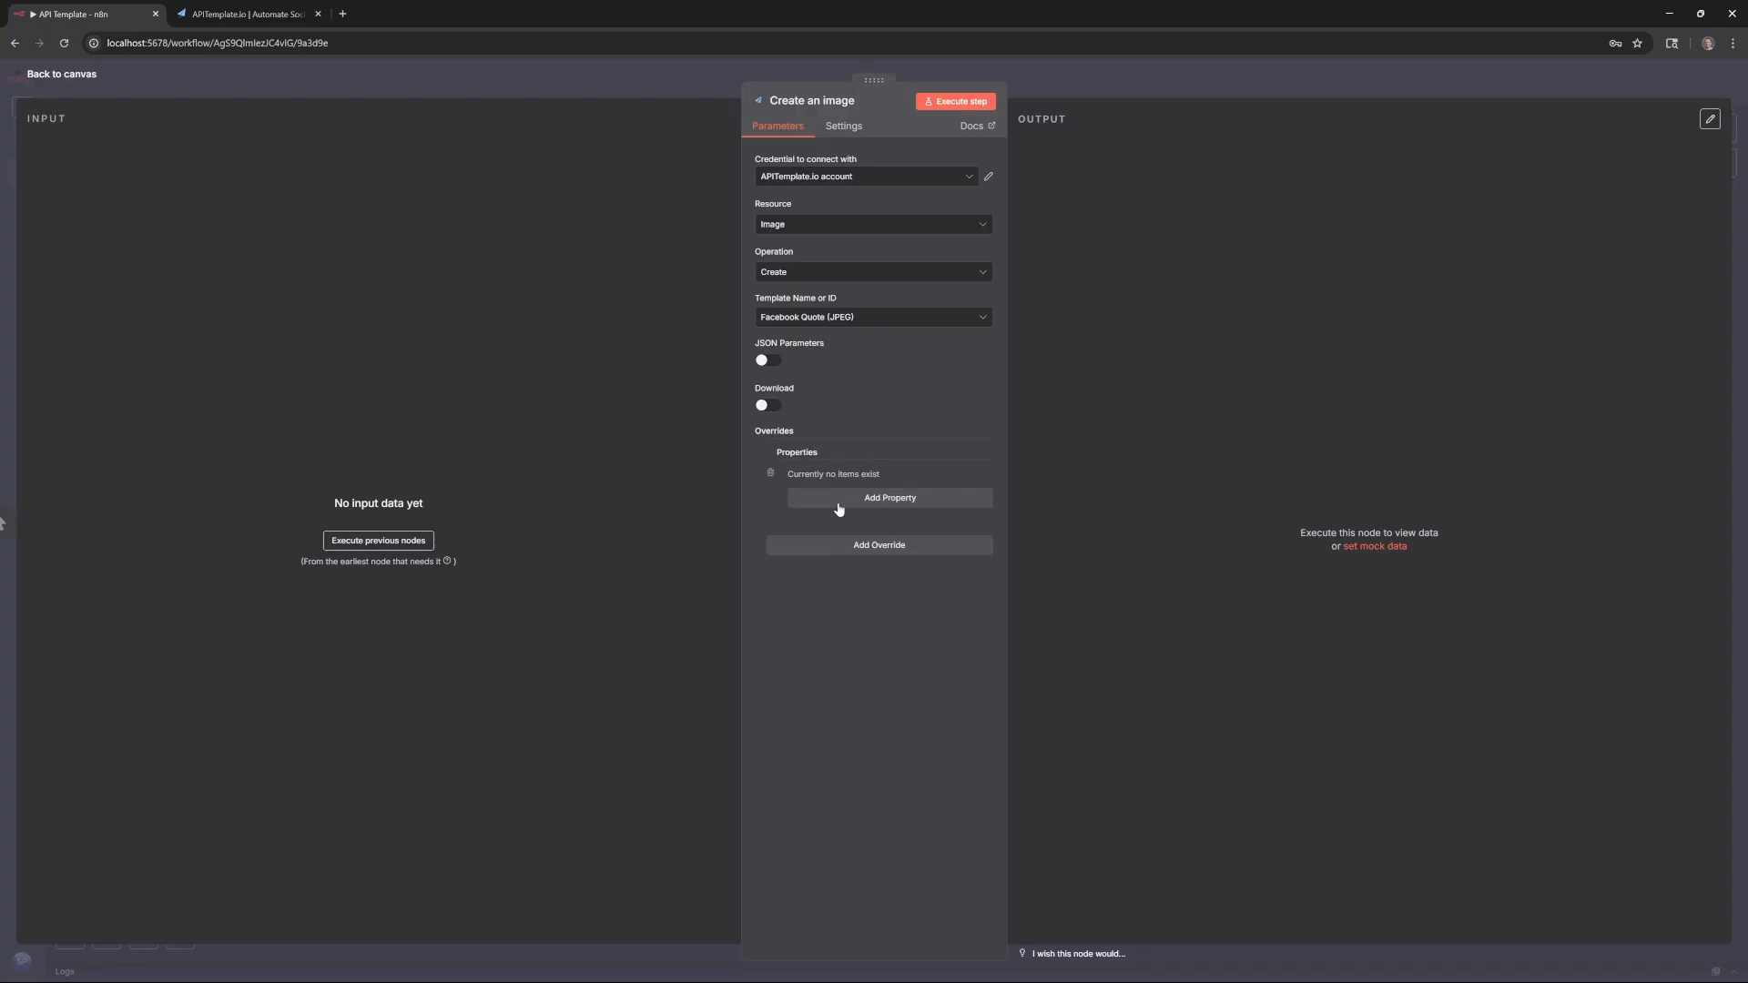
left_click(913, 501)
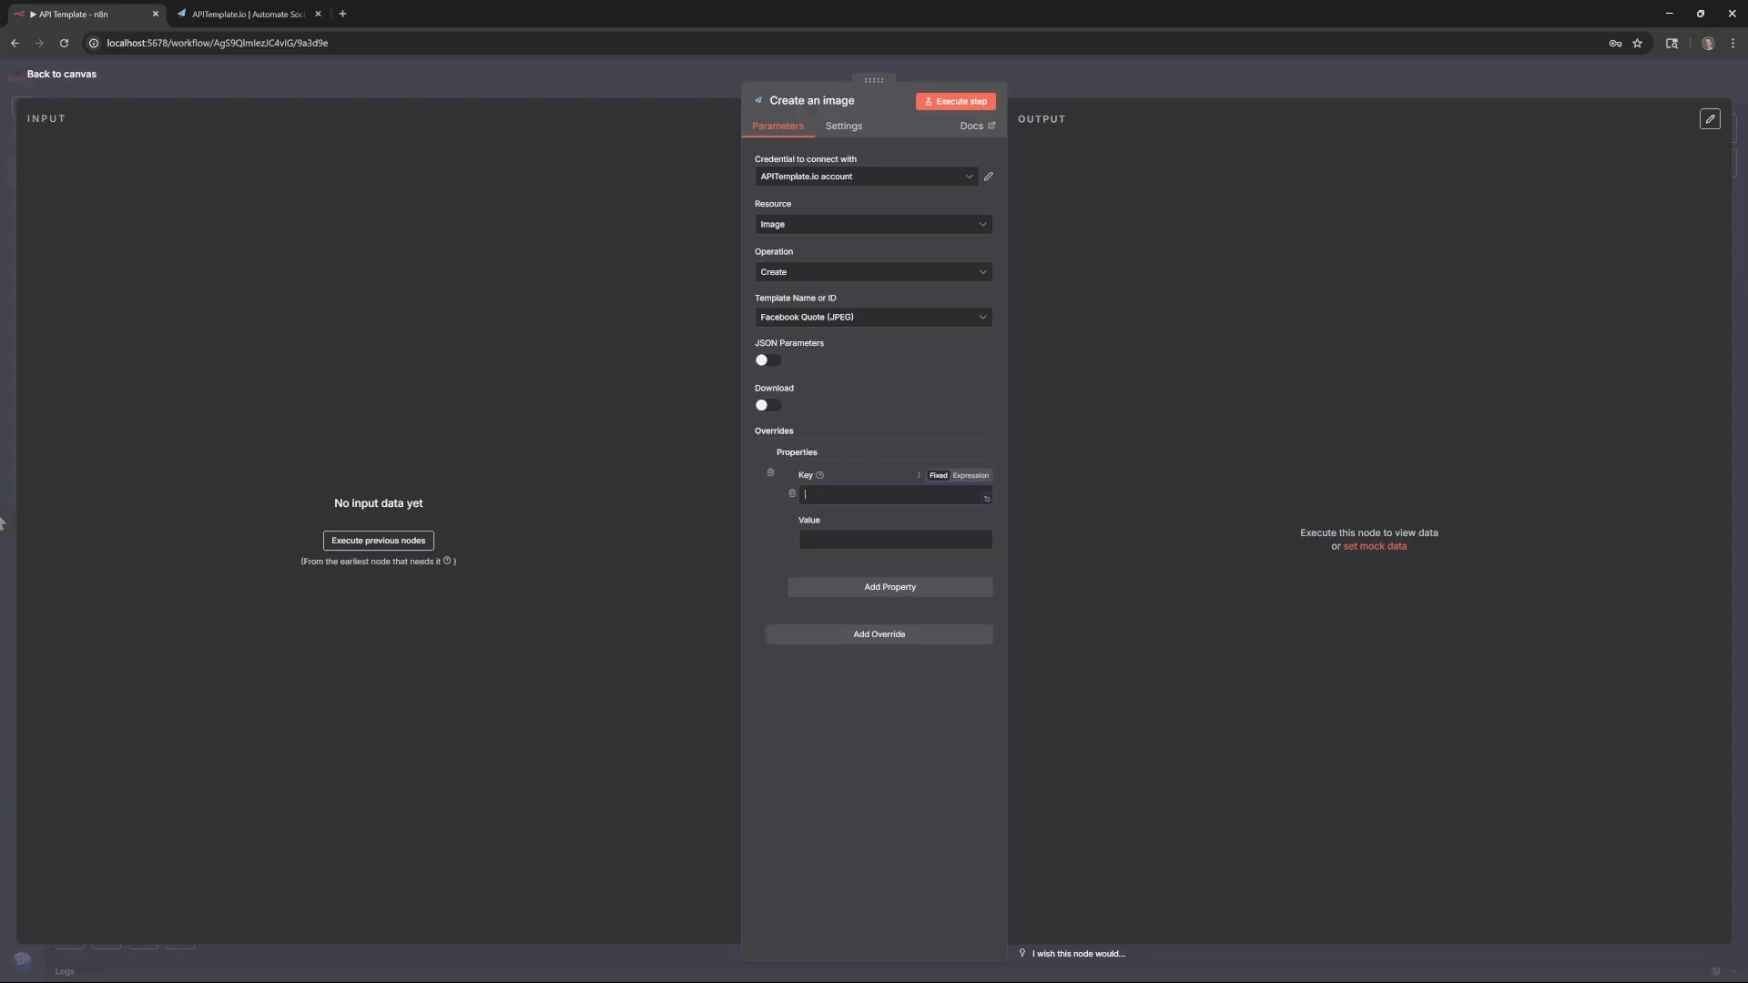
type("text_quote")
left_click(241, 14)
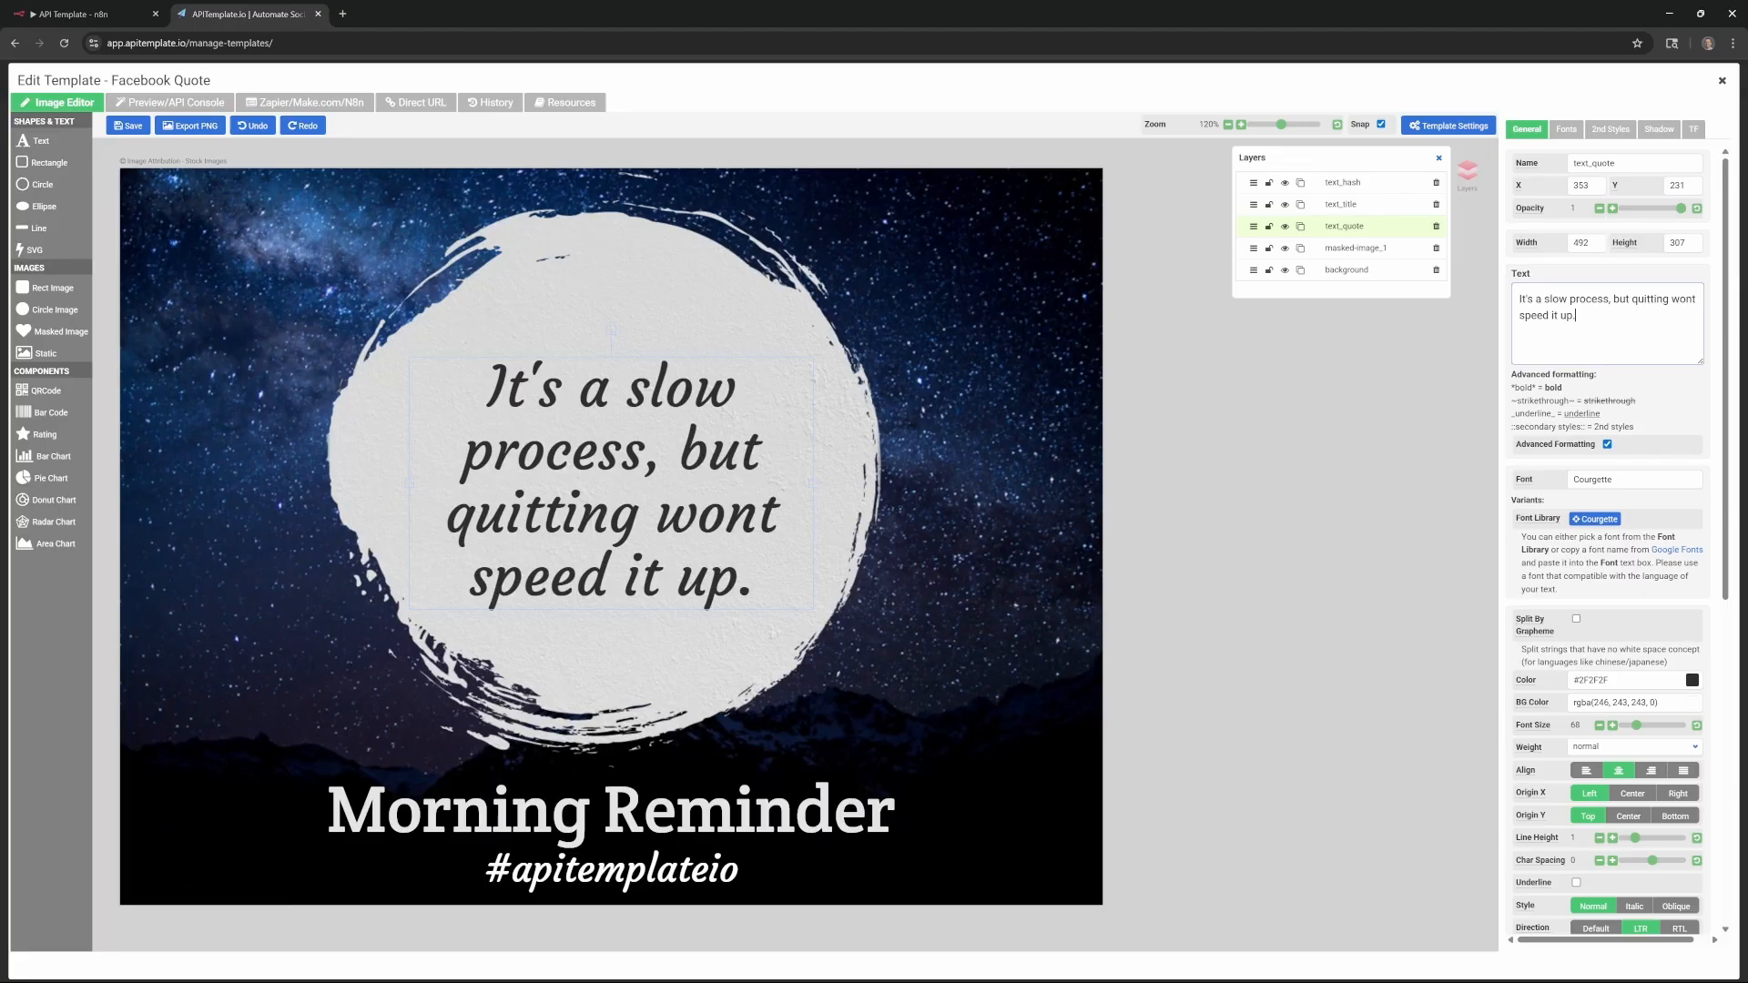
left_click(89, 13)
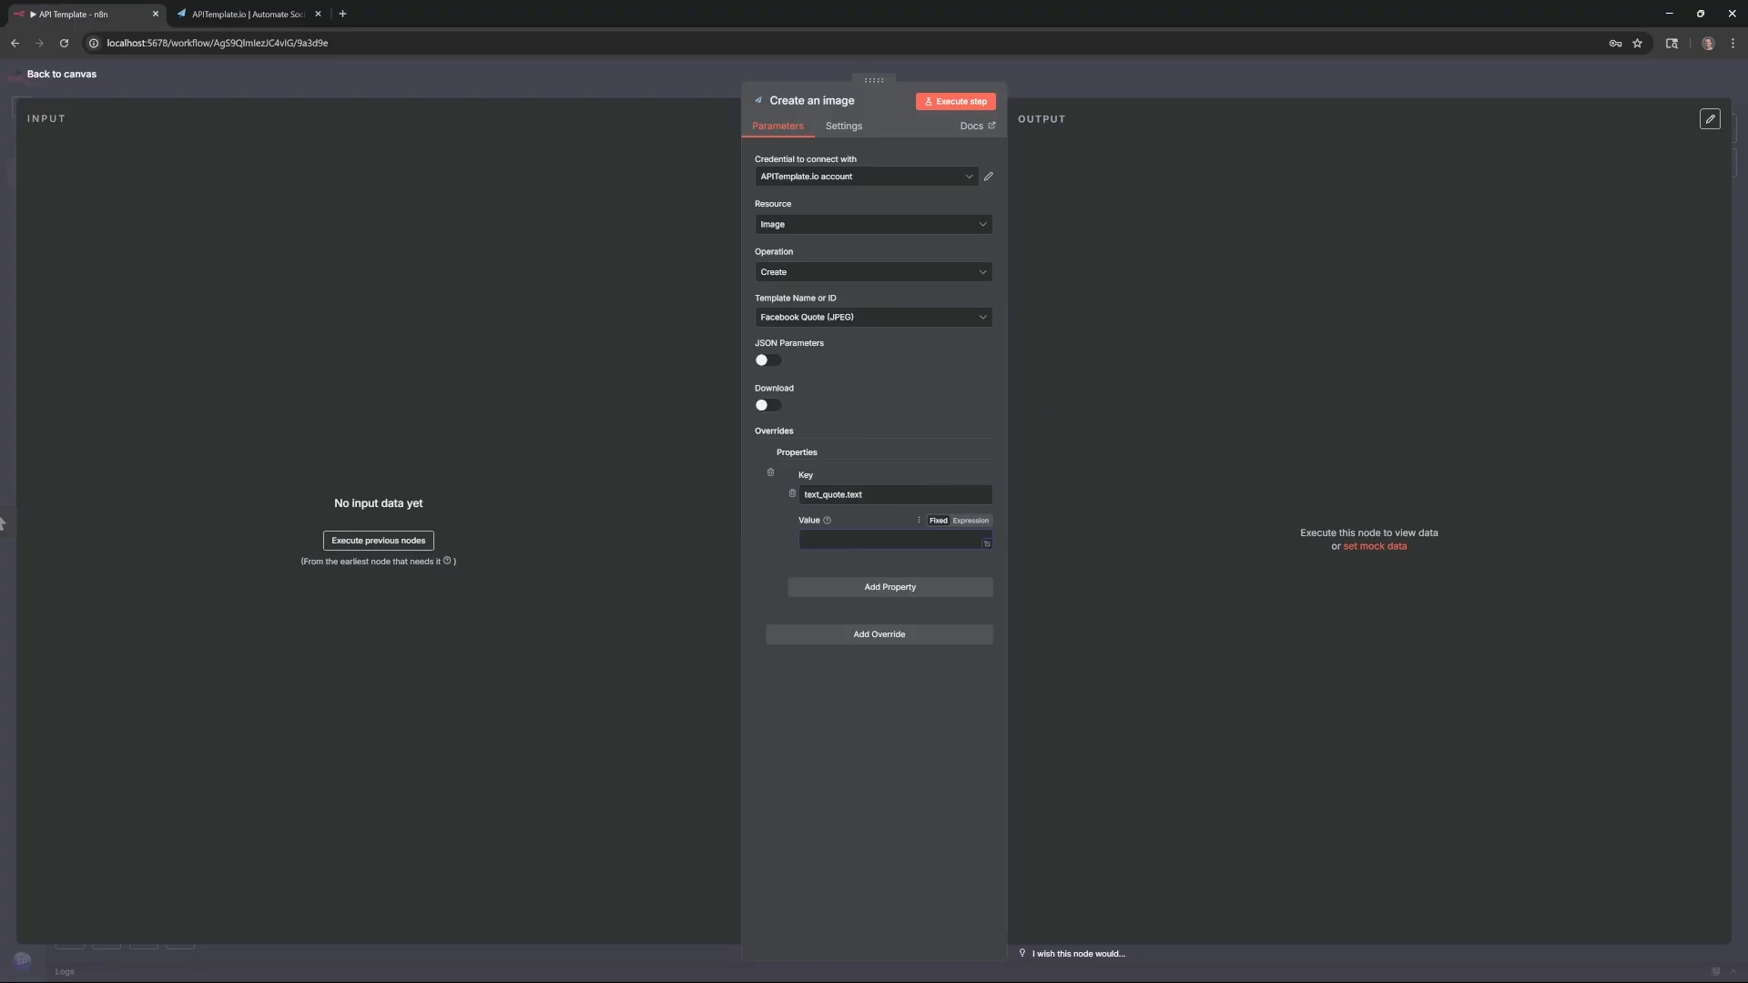
type("Thanks for watching")
- Execute the Create an image node and open the PNG download URL from its output in a new browser tab
left_click(961, 103)
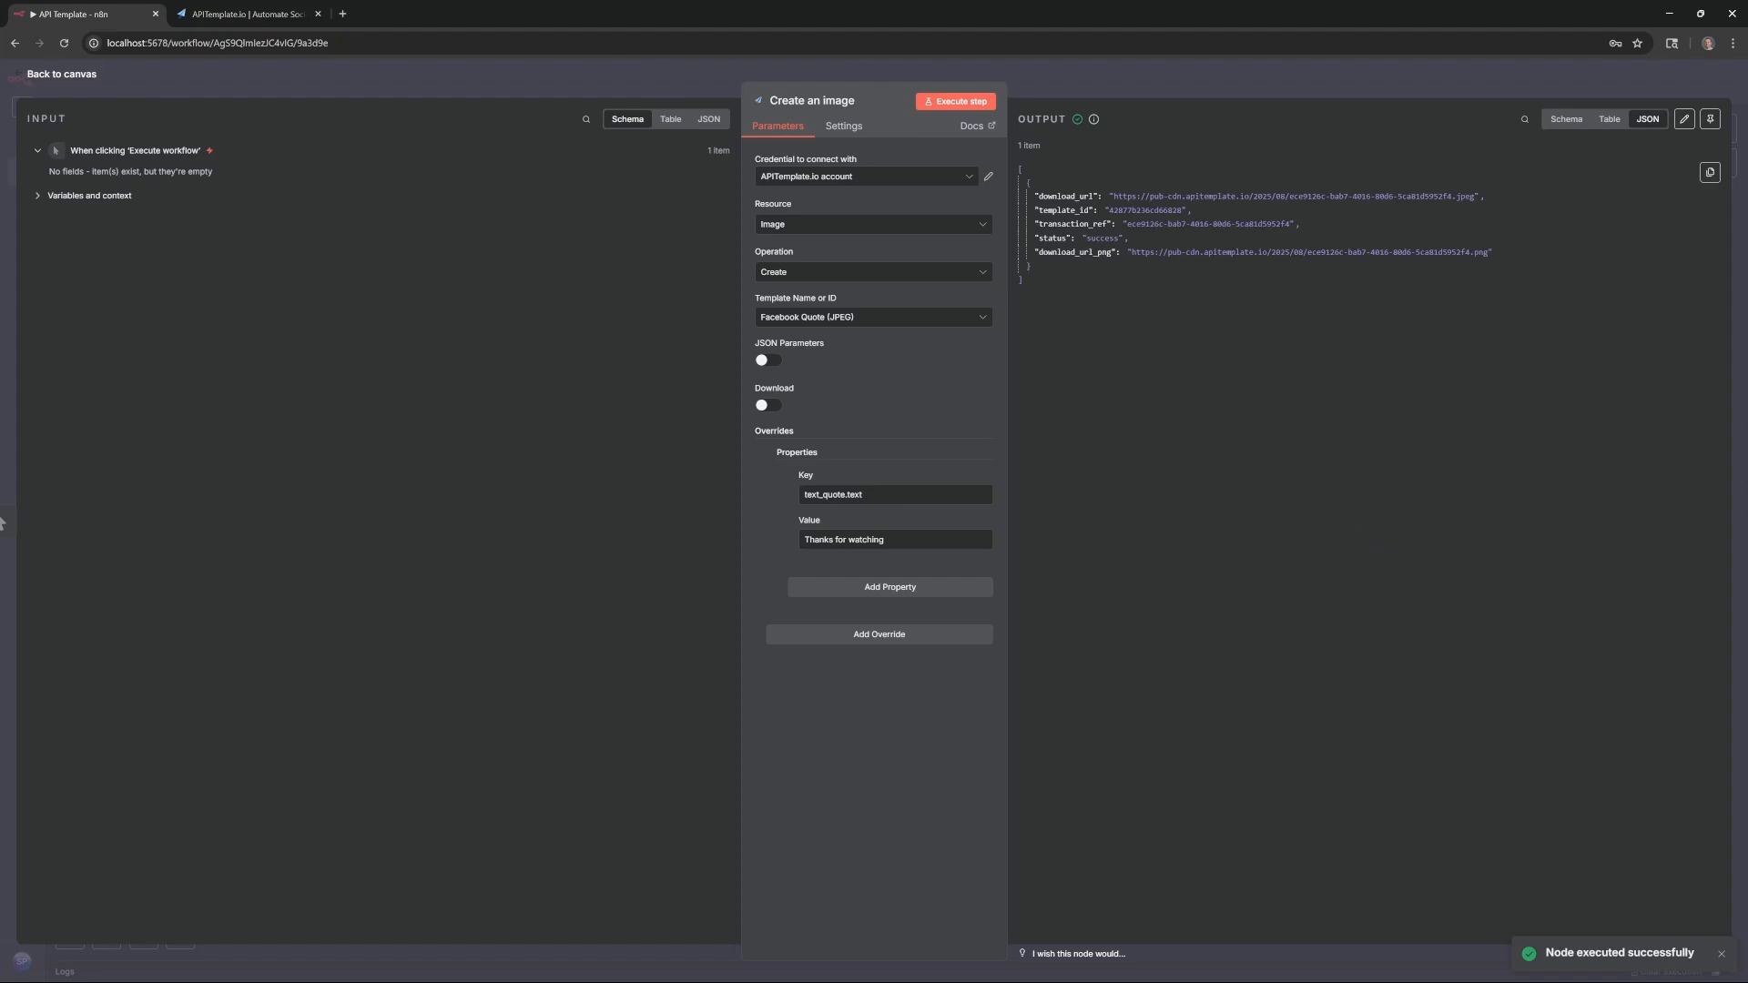
double_click(1143, 252)
left_click_drag(1143, 252, 1488, 252)
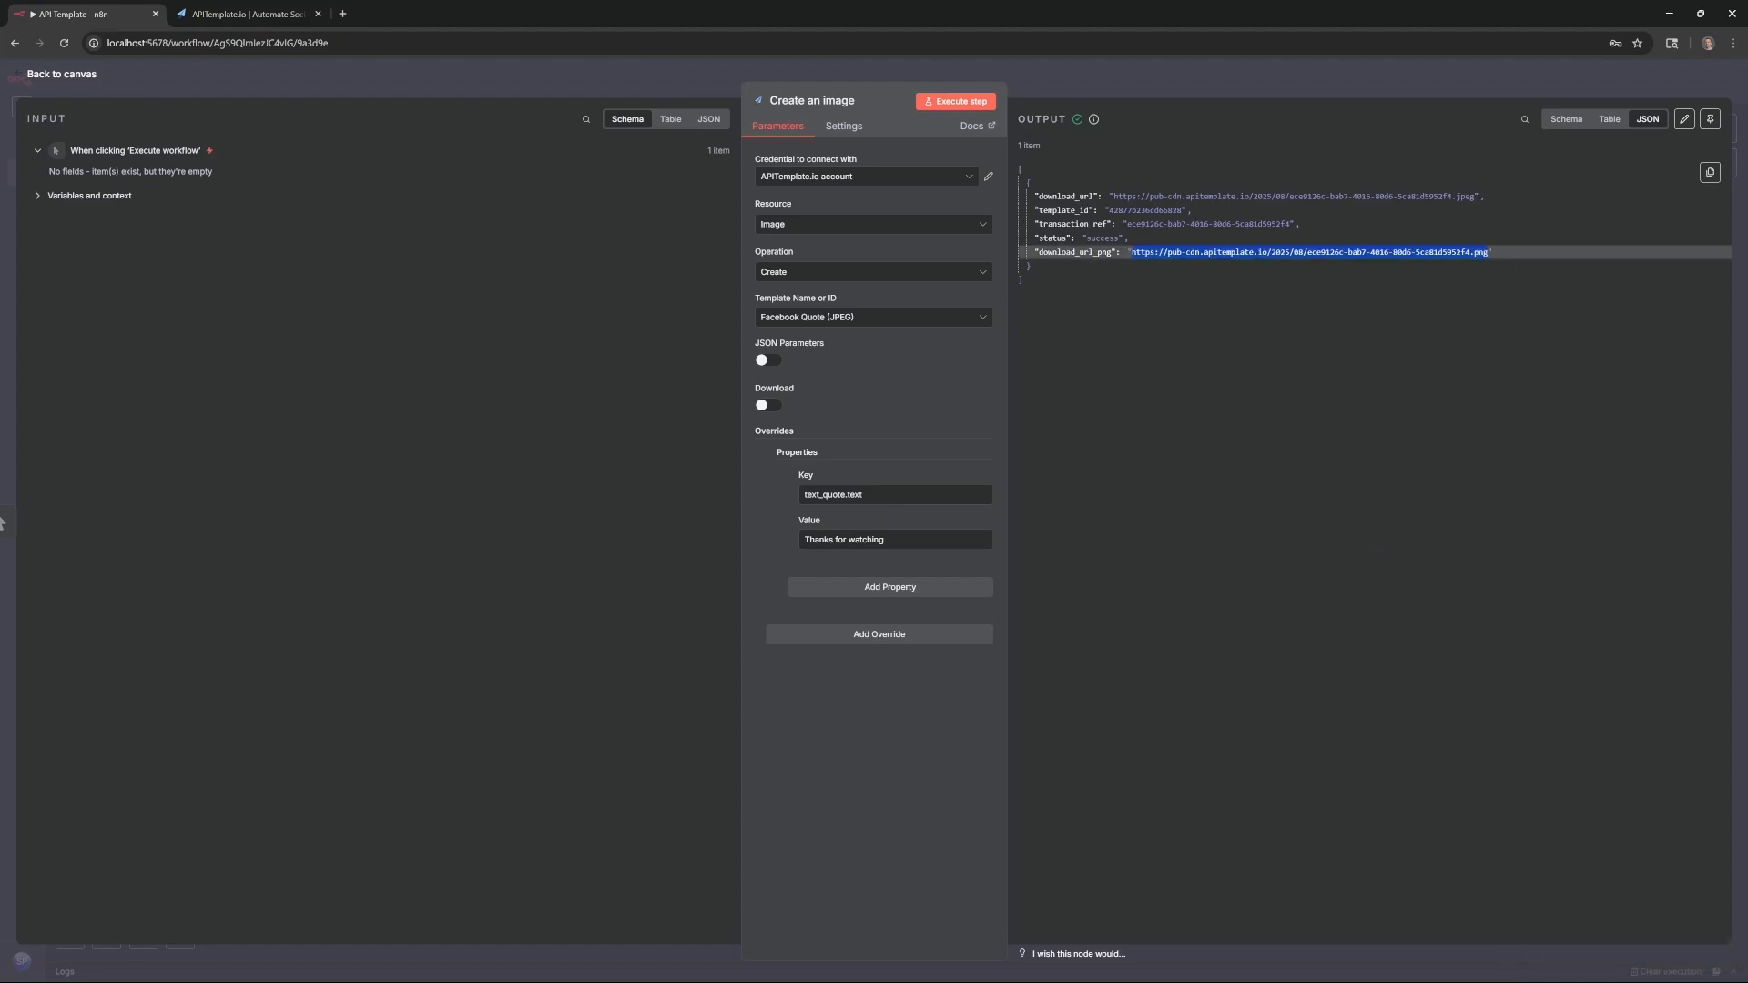
key("ctrl+c")
left_click(342, 14)
key("ctrl+v")
key("Return")
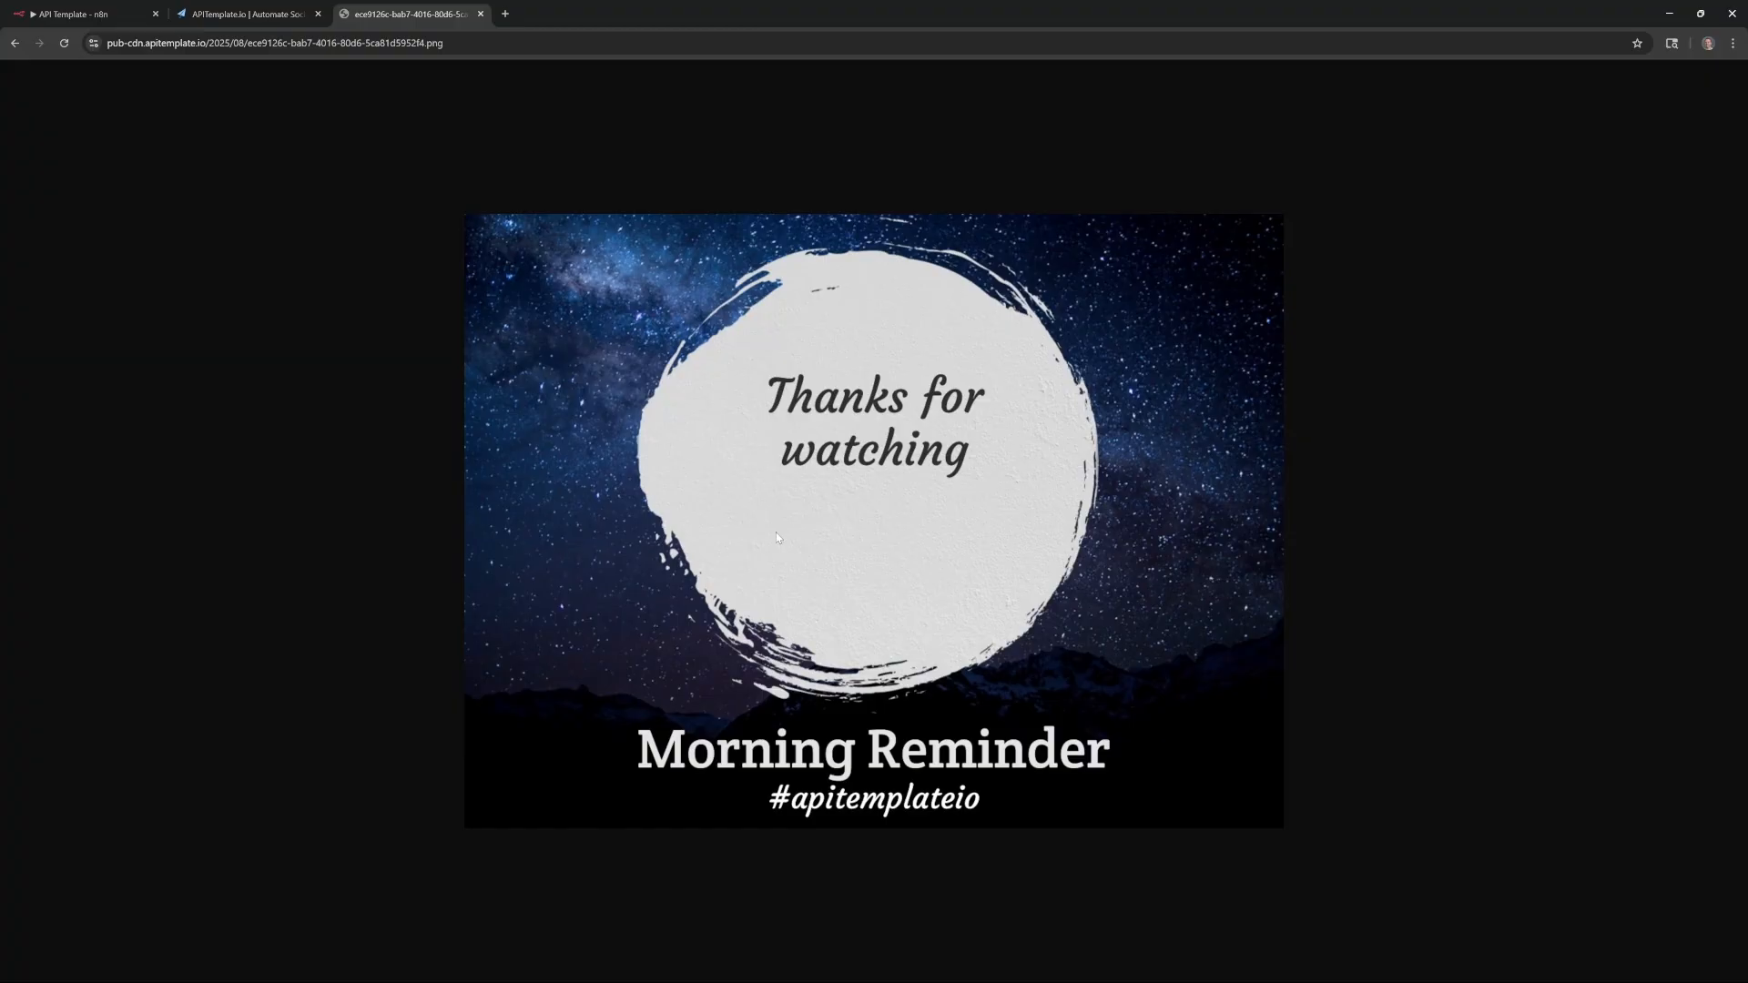
- Copy the background layer's name in APITemplate.io and begin a second override property in n8n with a key for that layer's src field
left_click(212, 7)
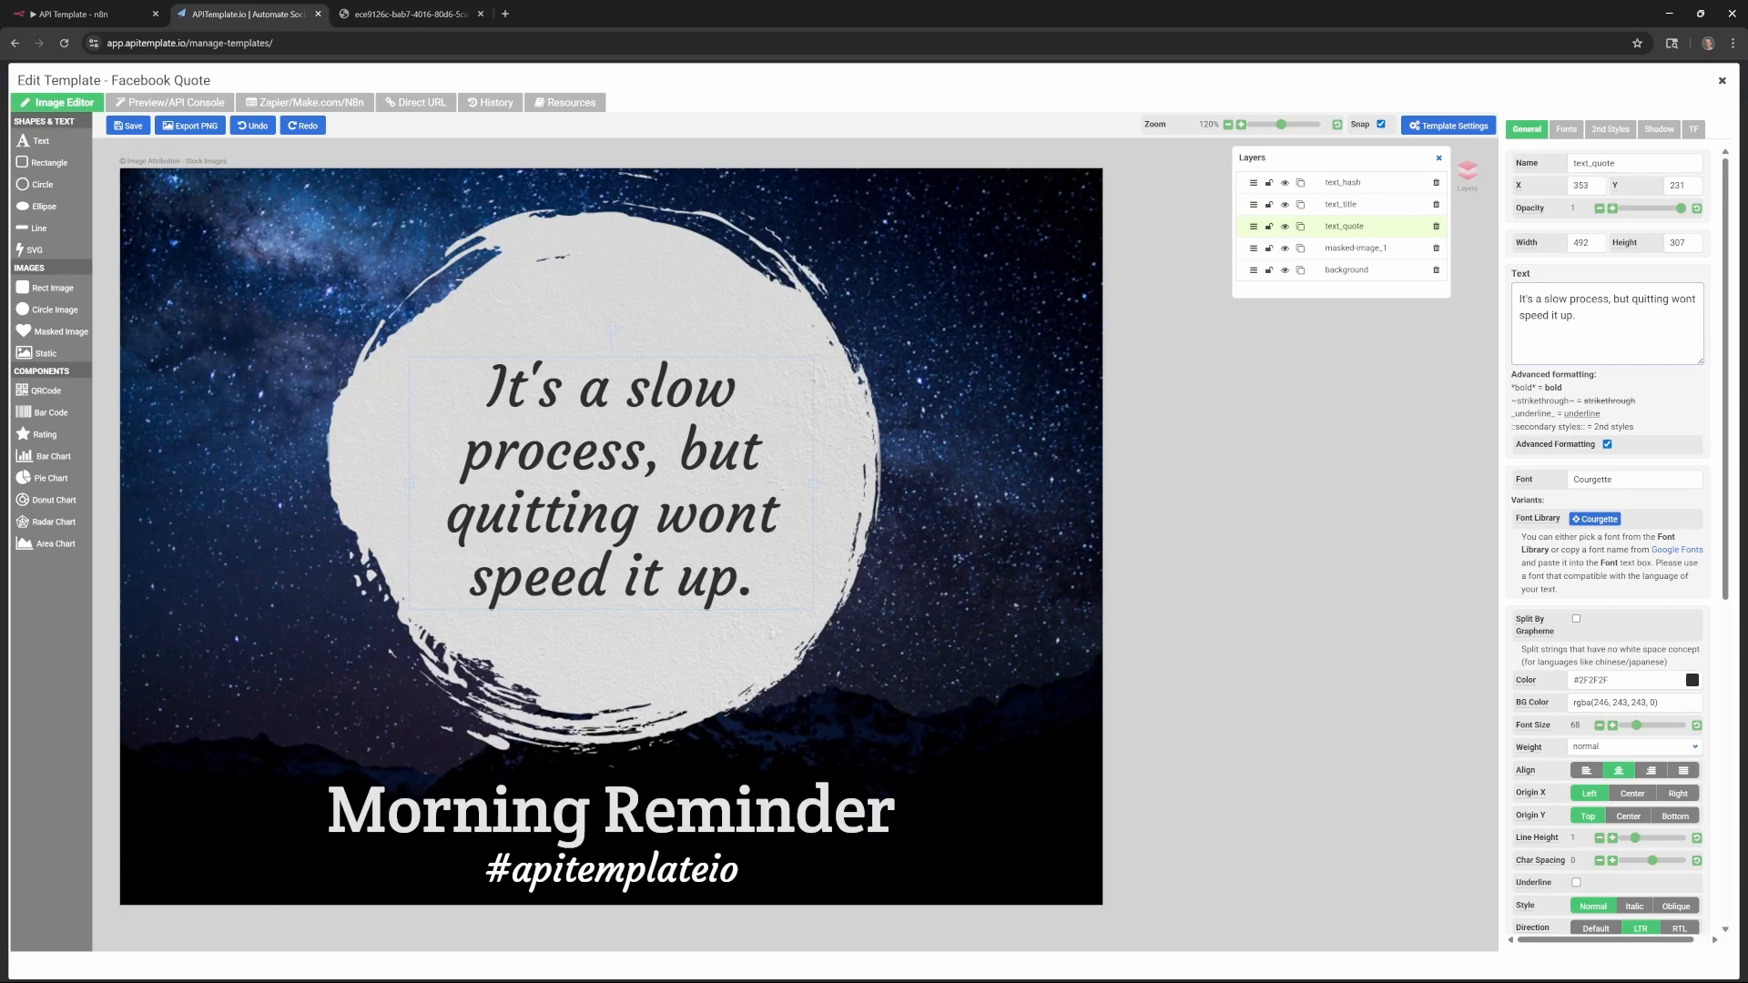
left_click(1346, 271)
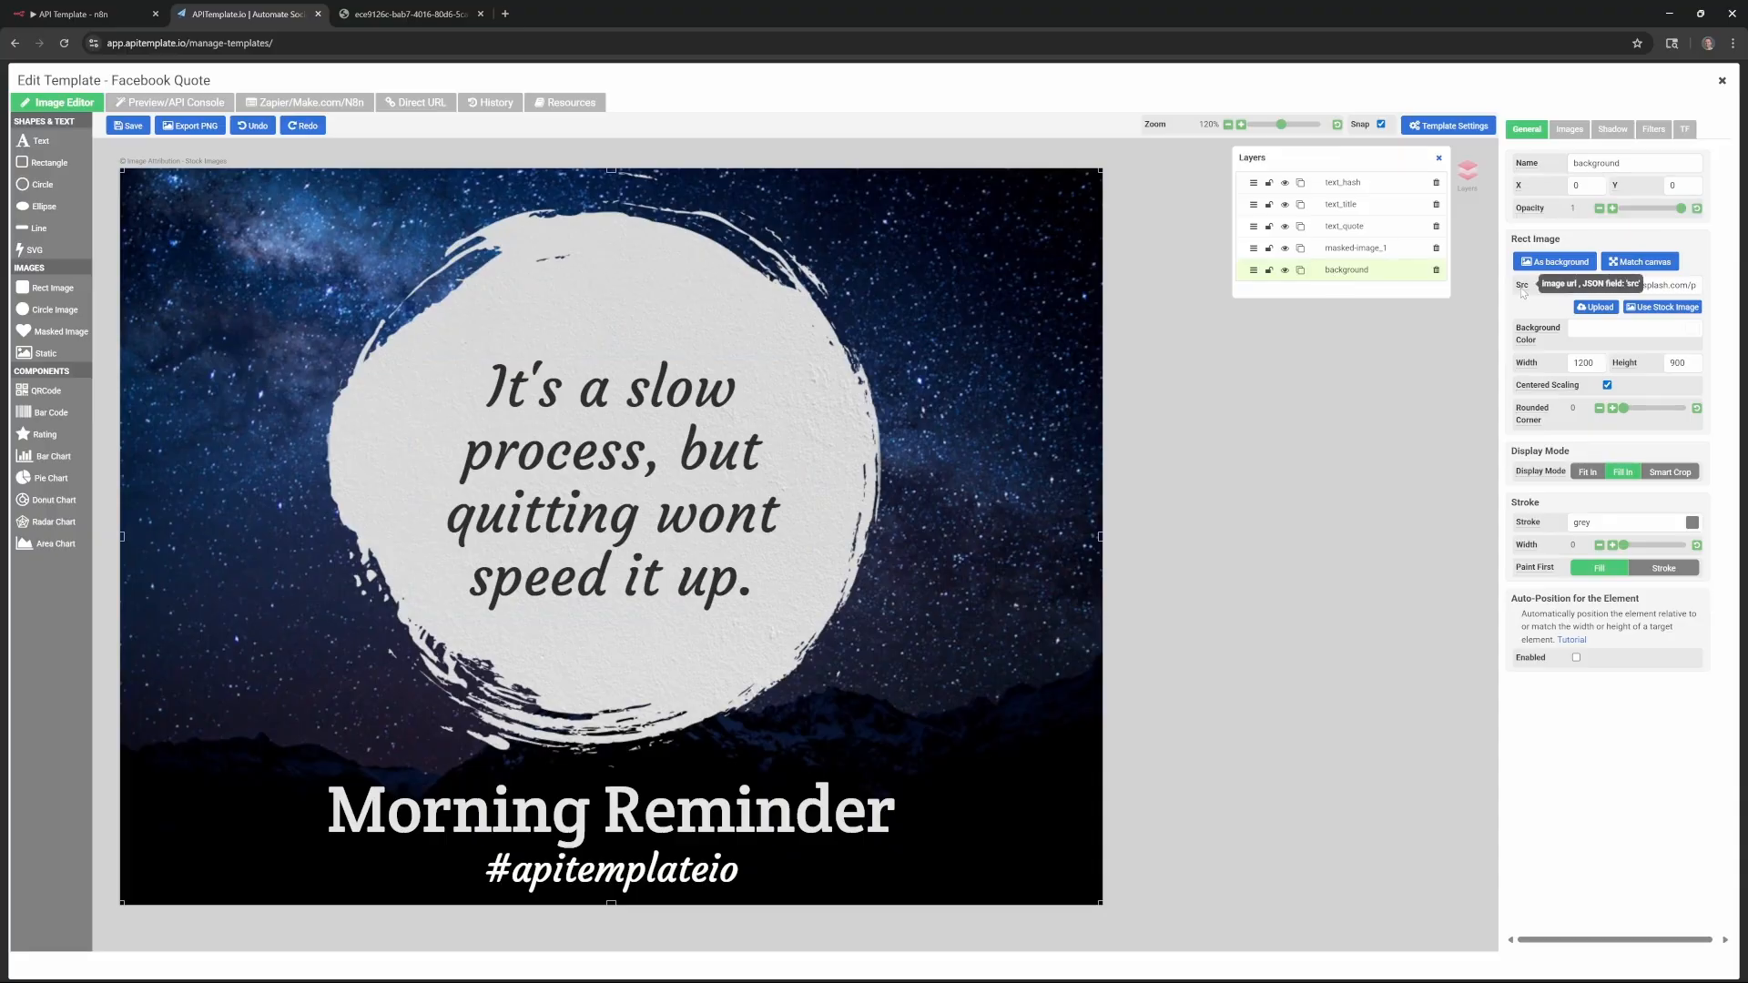
double_click(1596, 162)
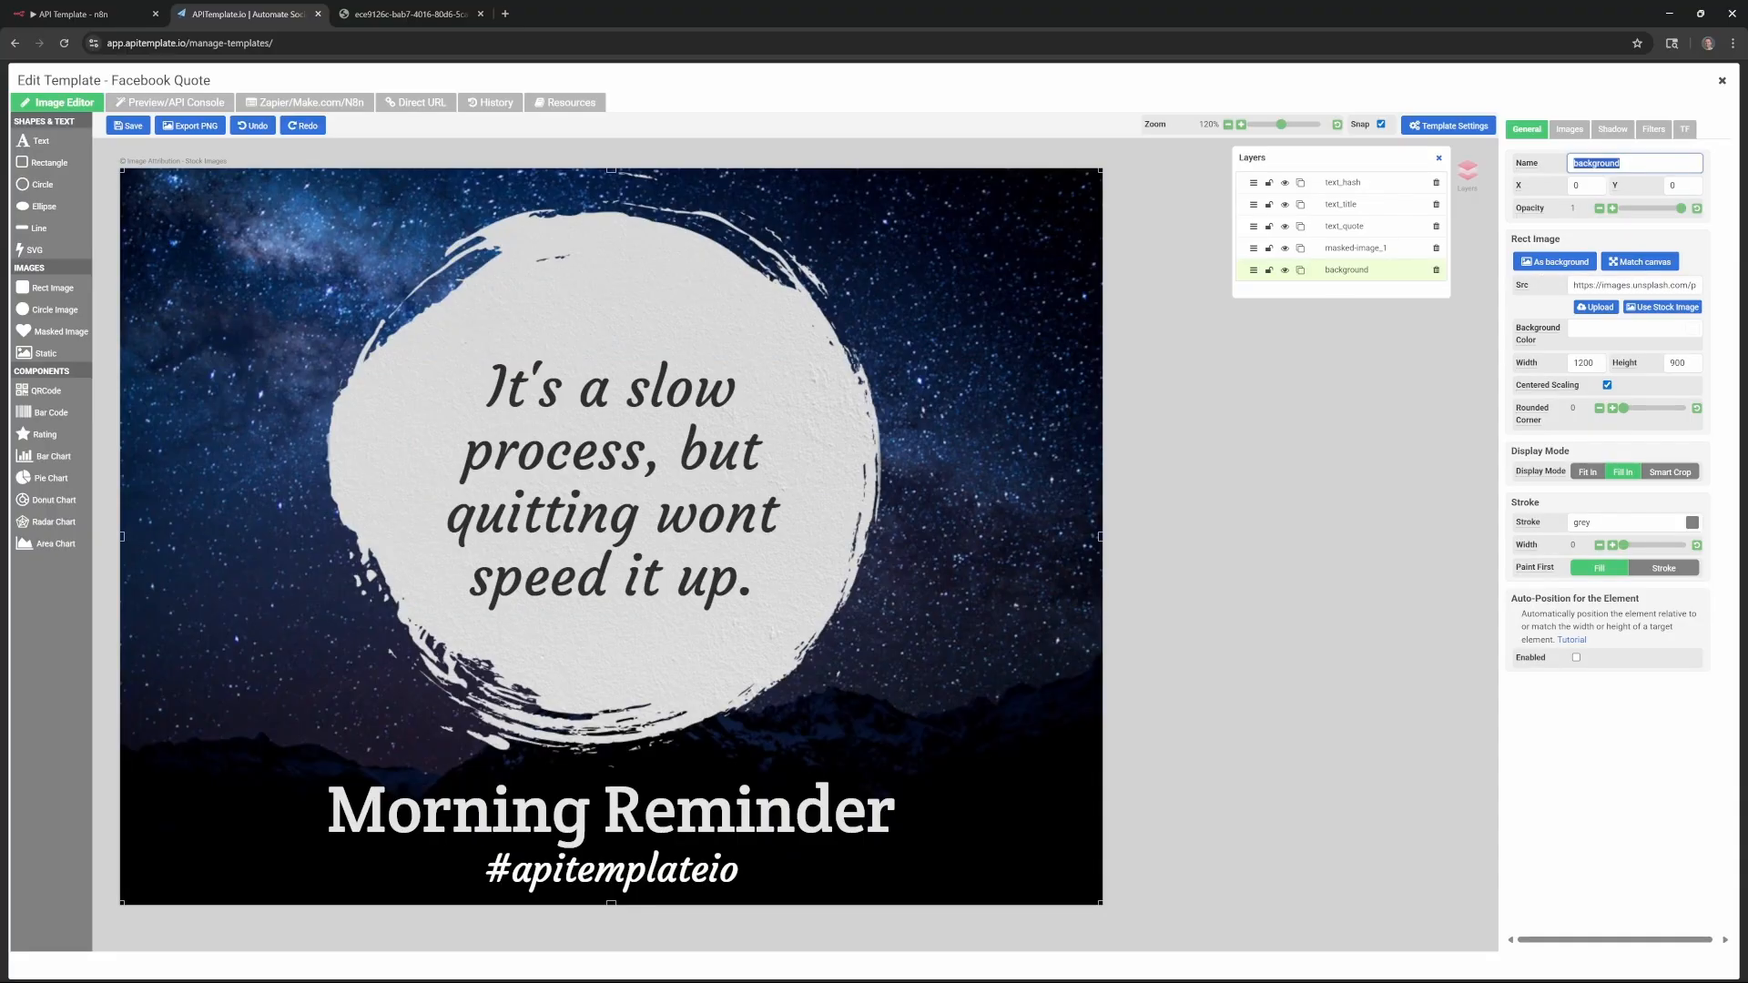
left_click(126, 11)
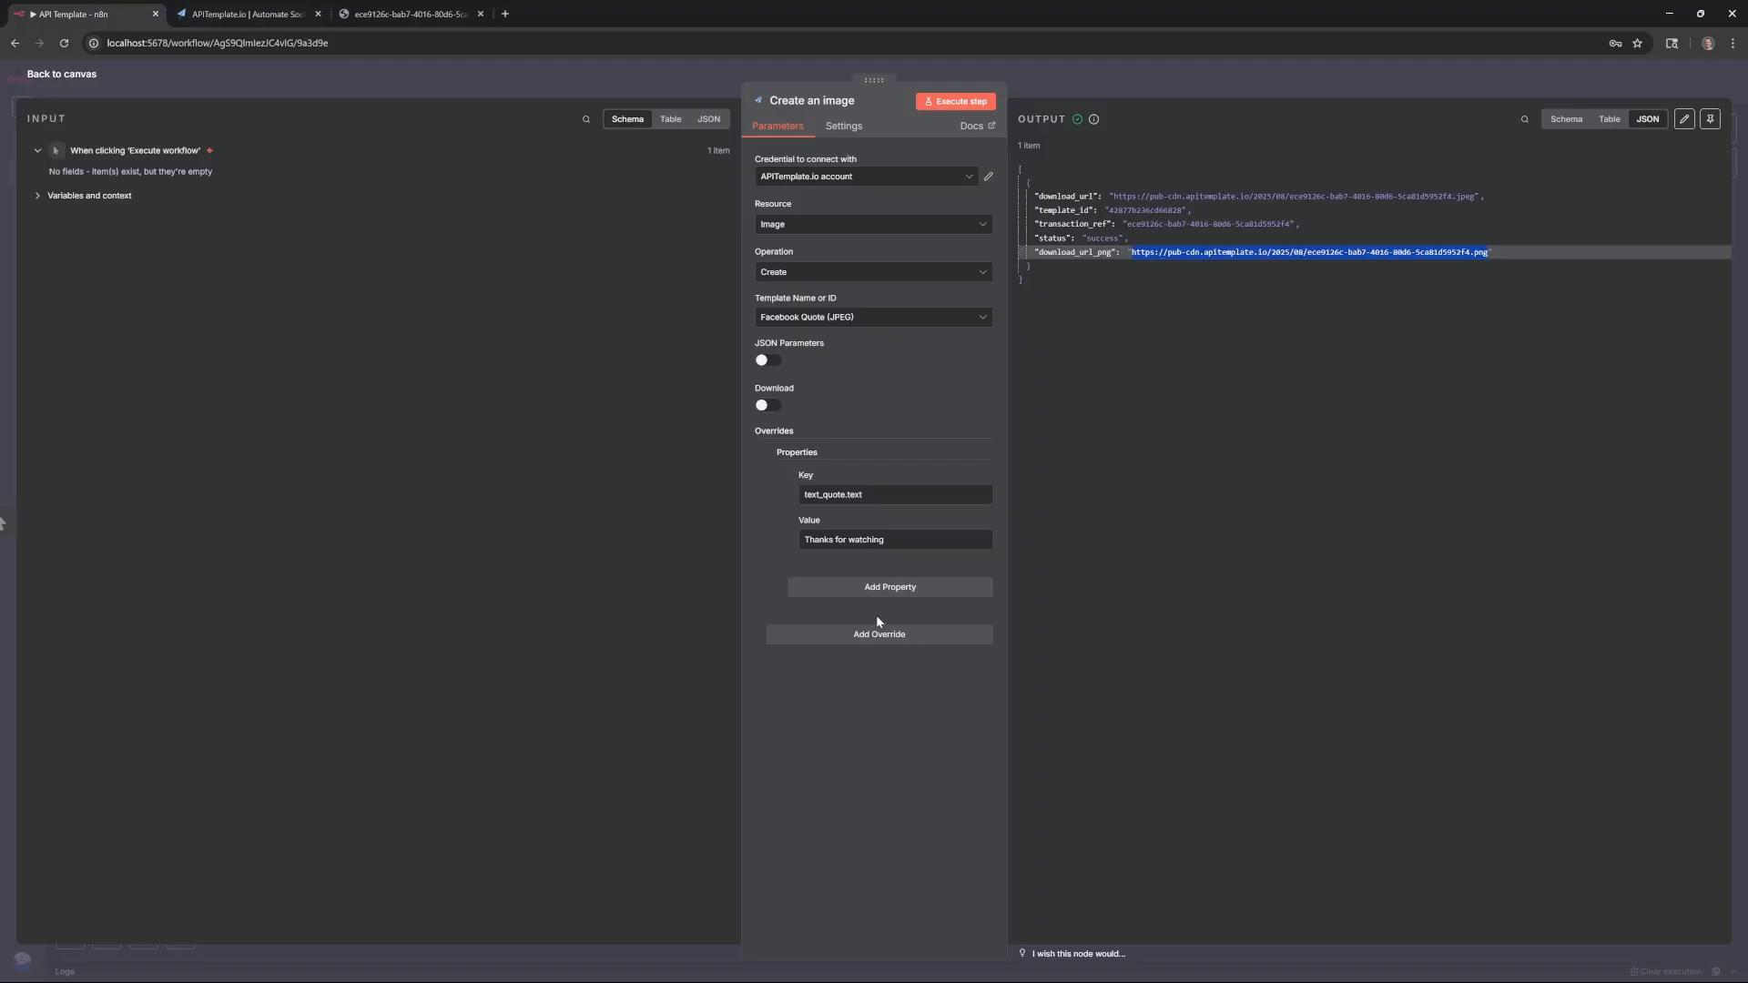
left_click(892, 591)
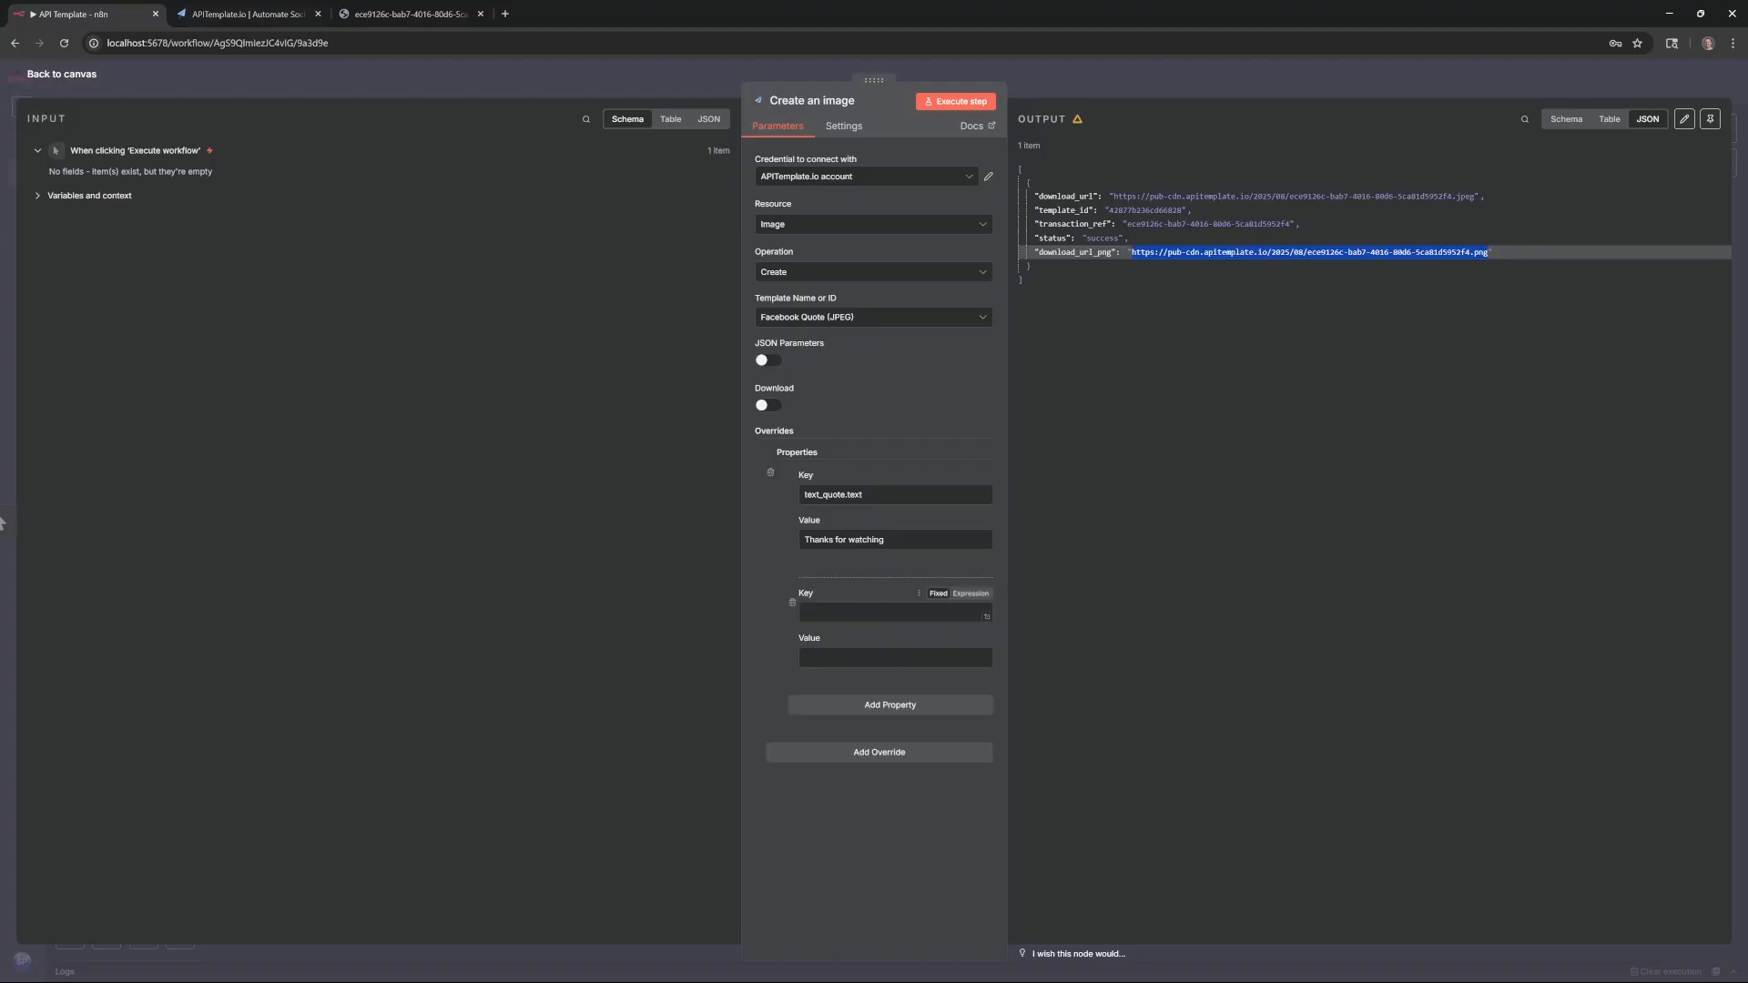
left_click(892, 613)
key("ctrl+v")
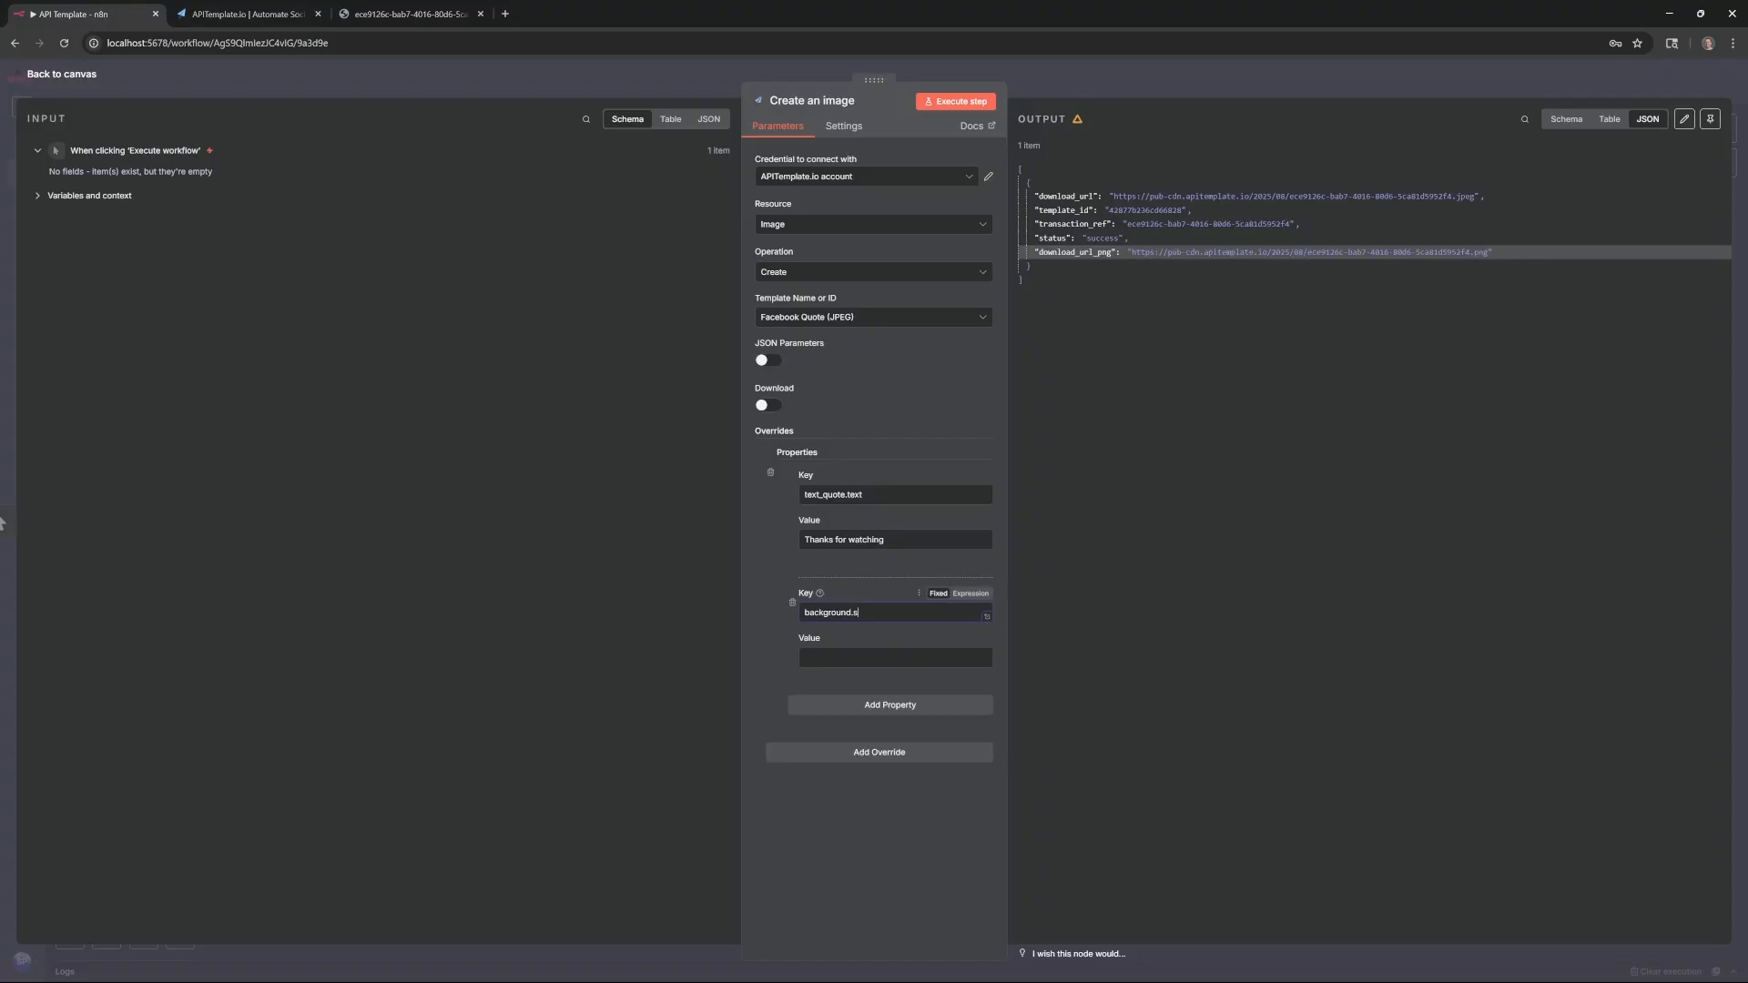
- Open pixabay.com in a new browser tab
left_click(506, 13)
type("pixabay.c")
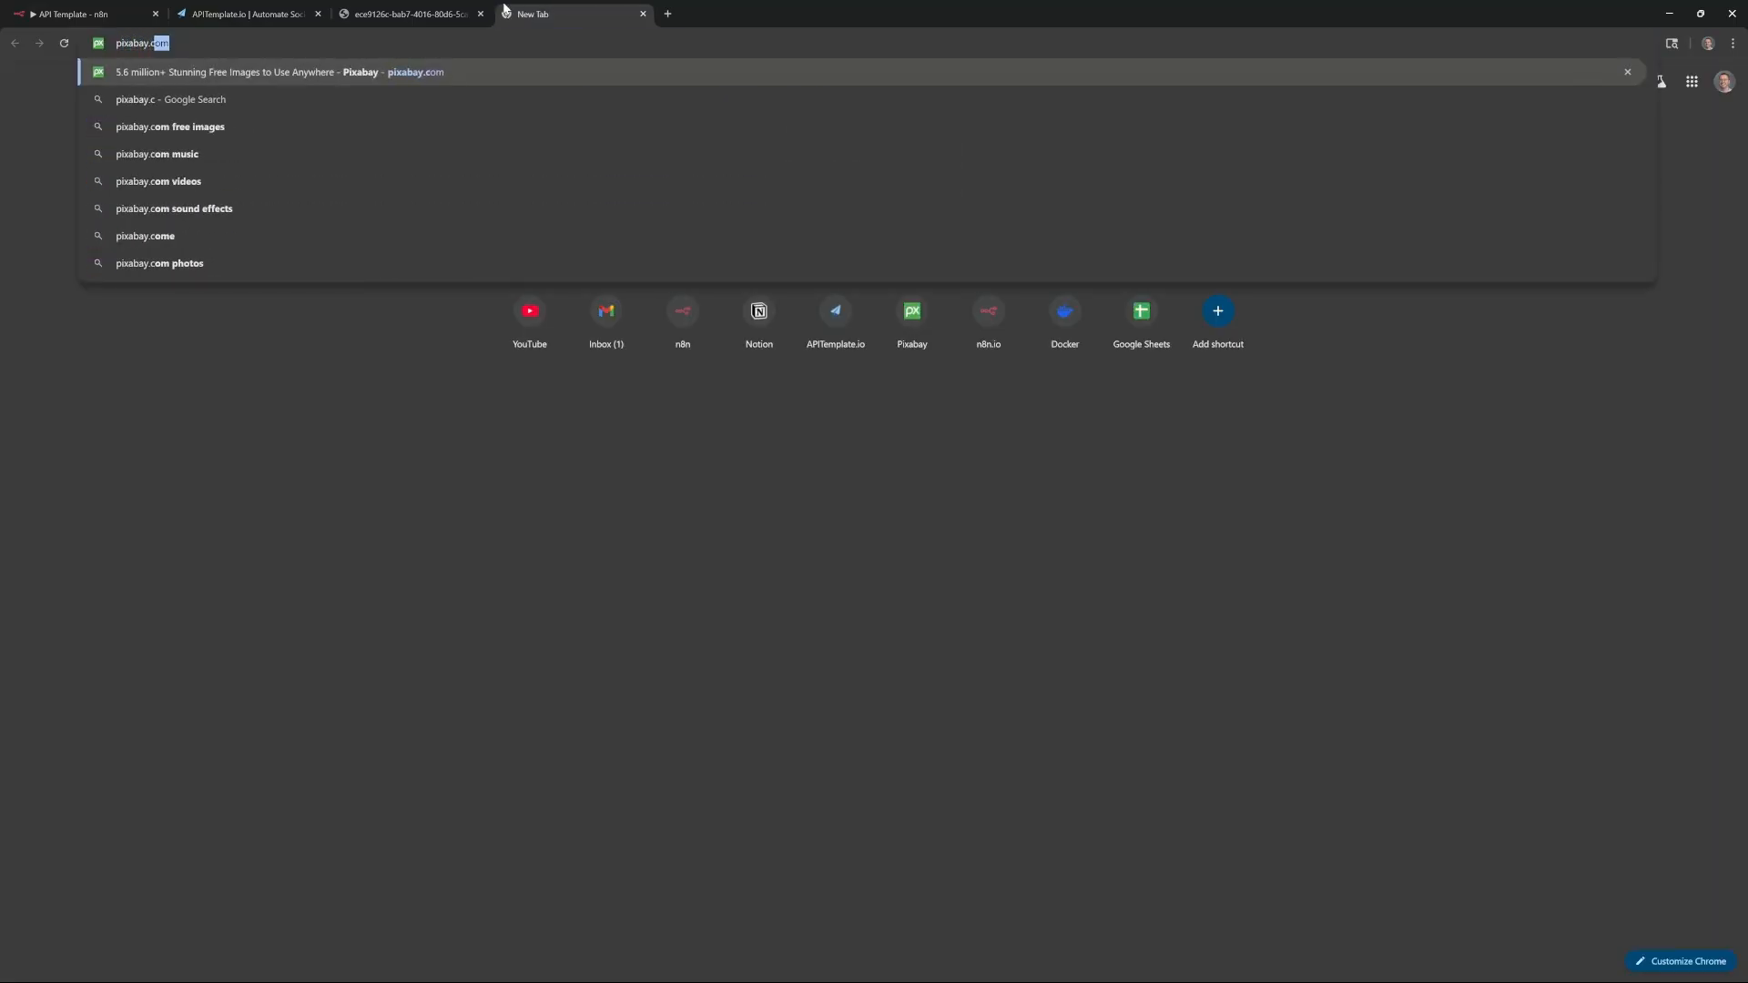
key("Return")
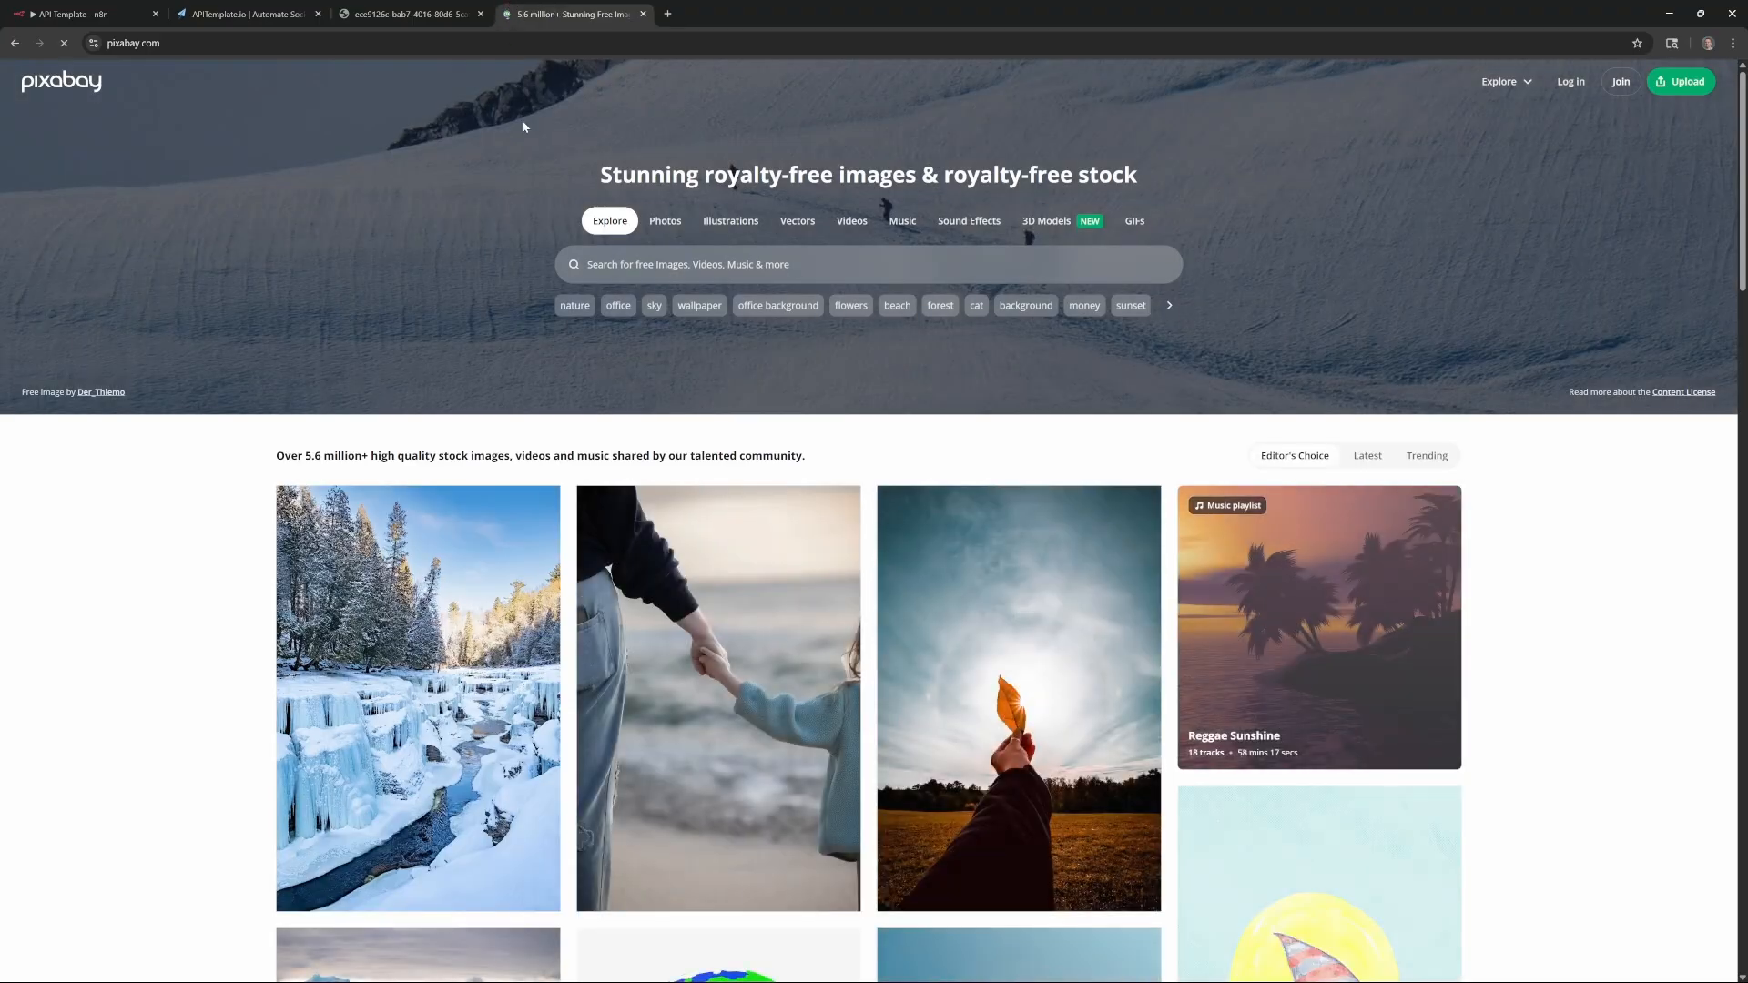
- Copy the image address of the snowy Trees Mountains Snow photo on Pixabay and enter it in n8n as the background.src value
scroll(209, 510, "down", 4)
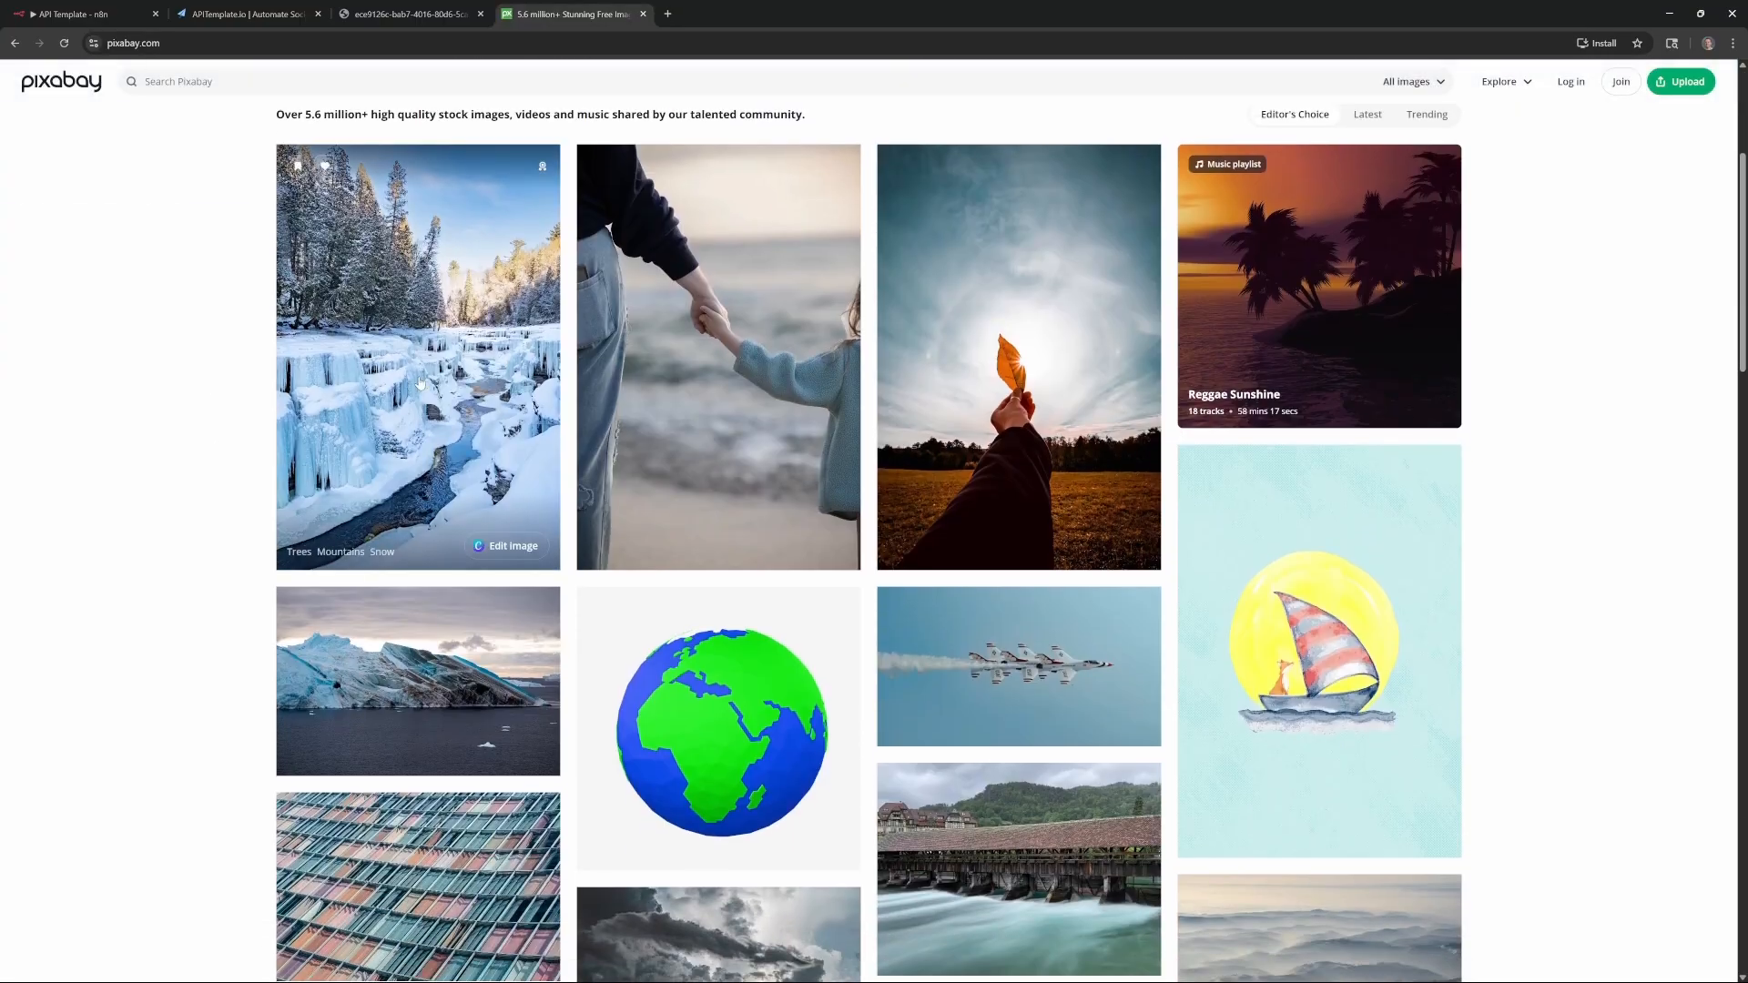
left_click(419, 382)
right_click(721, 366)
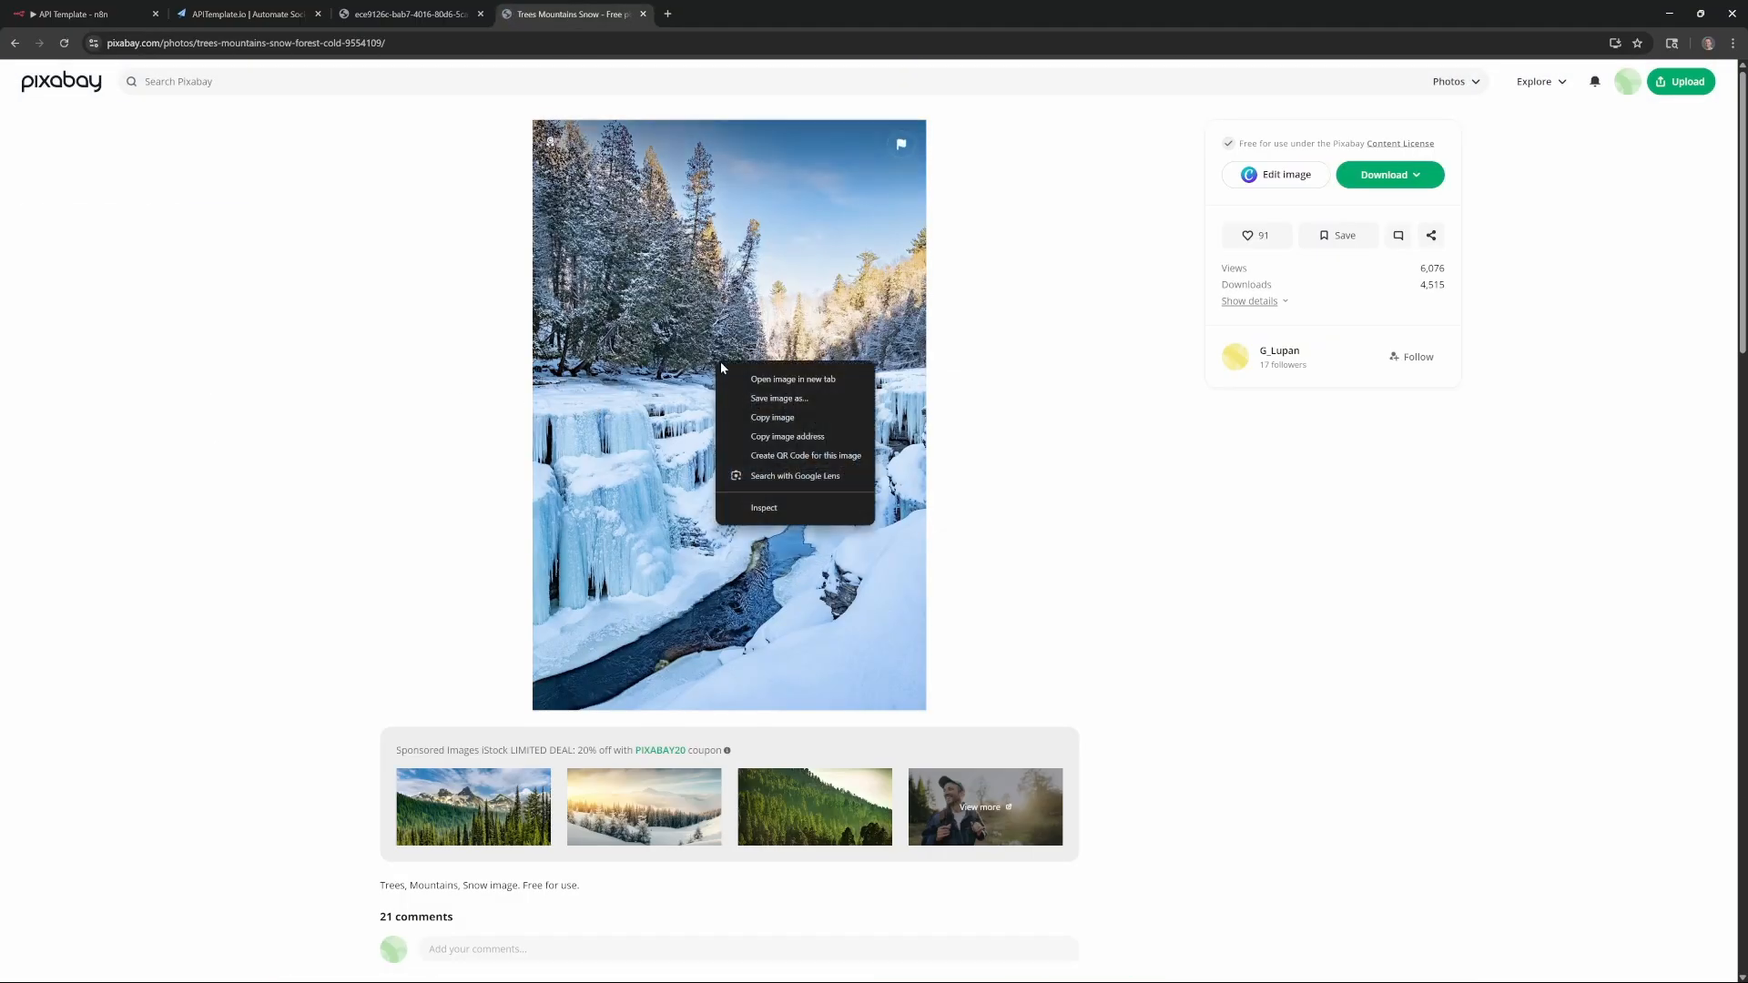
left_click(841, 436)
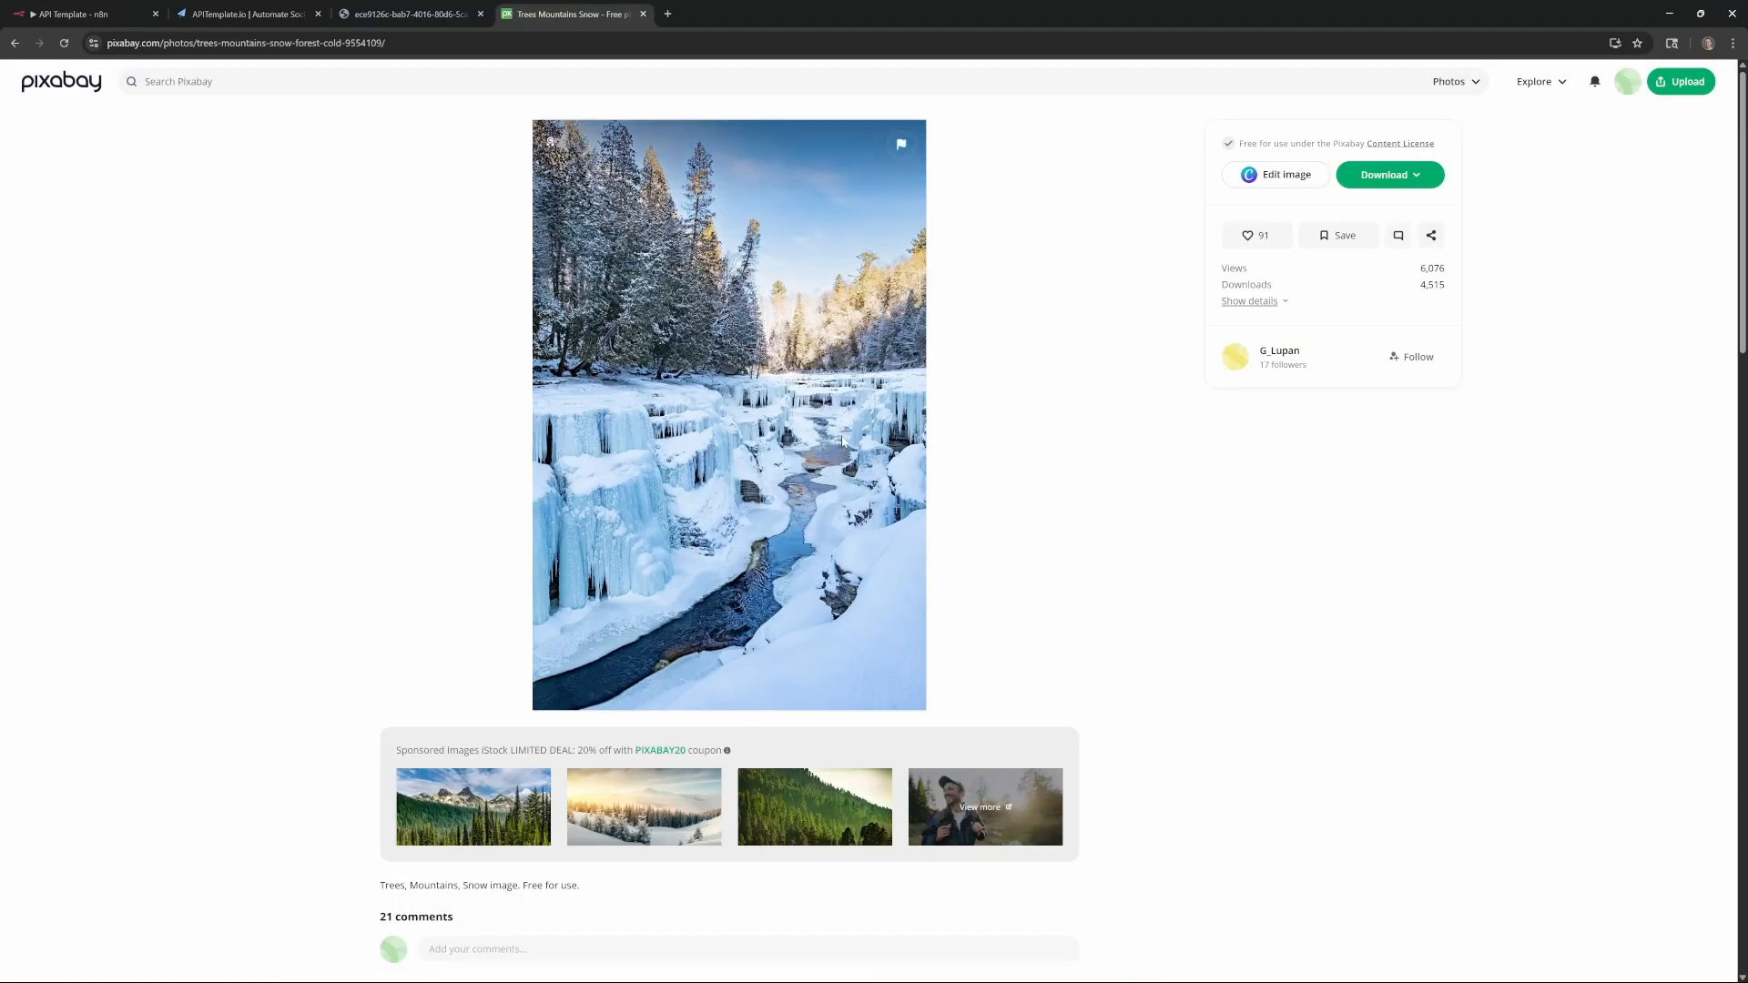
left_click(73, 13)
left_click(838, 656)
key("ctrl+v")
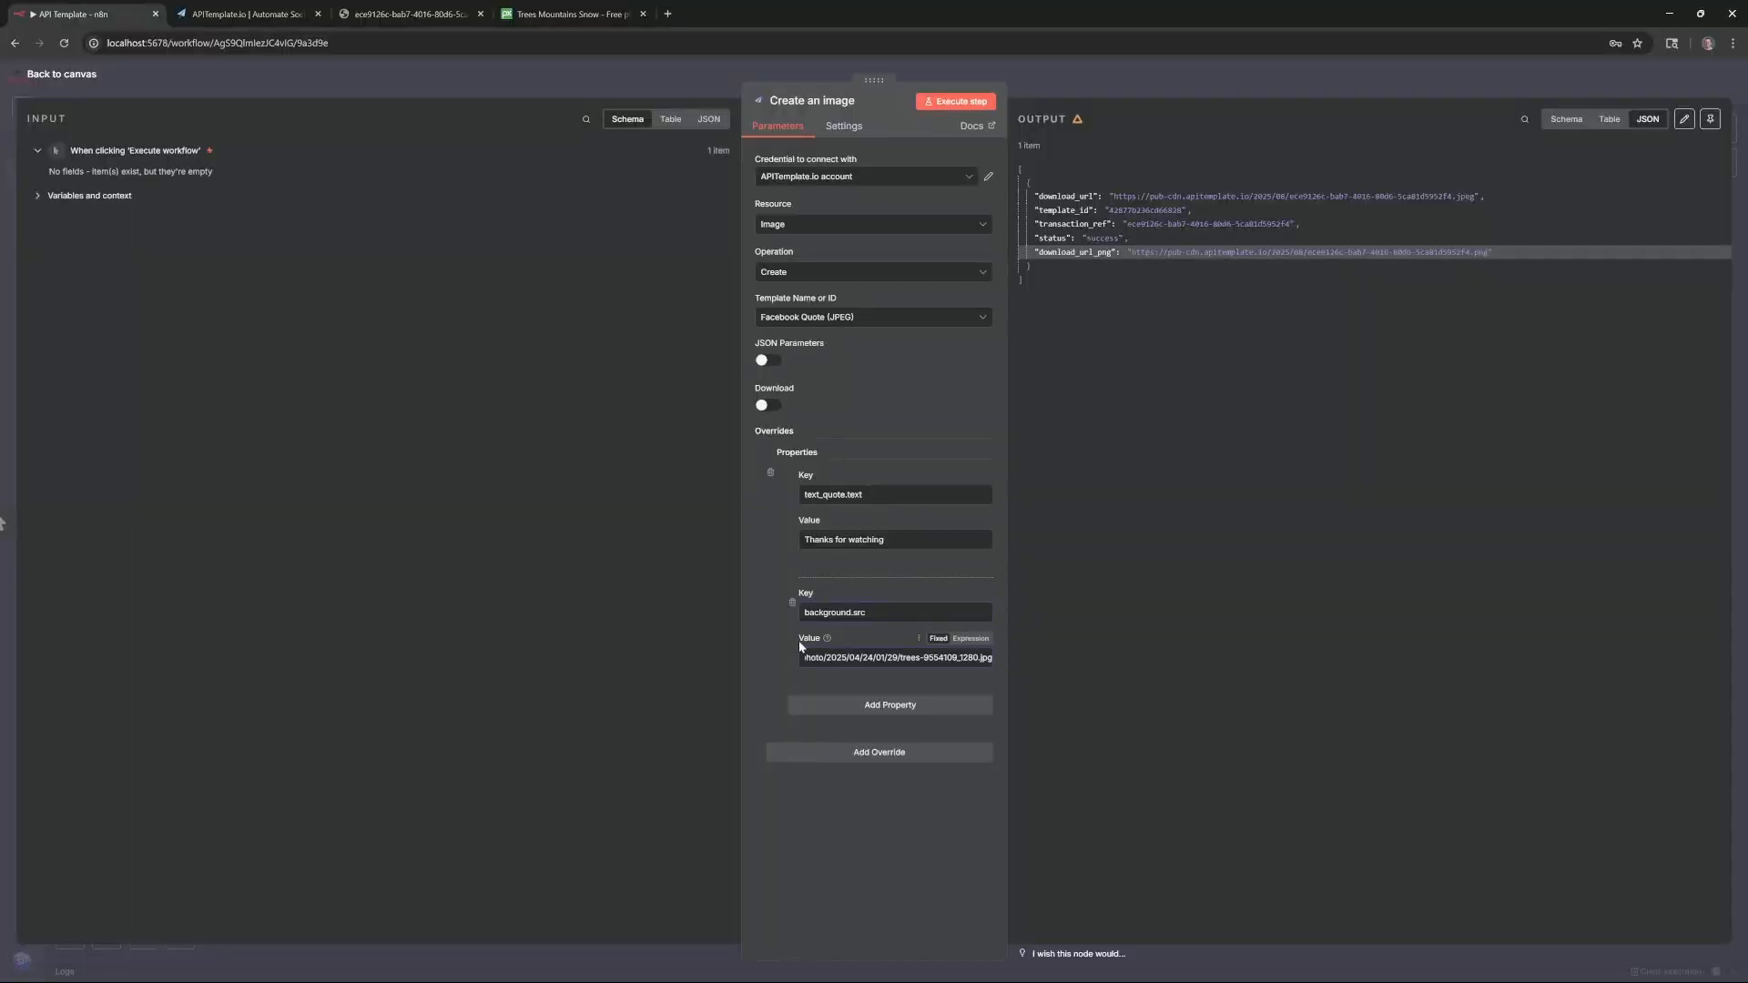
- Run the Create an image node with both overrides and view the generated PNG from its download URL in a new browser tab
left_click(956, 101)
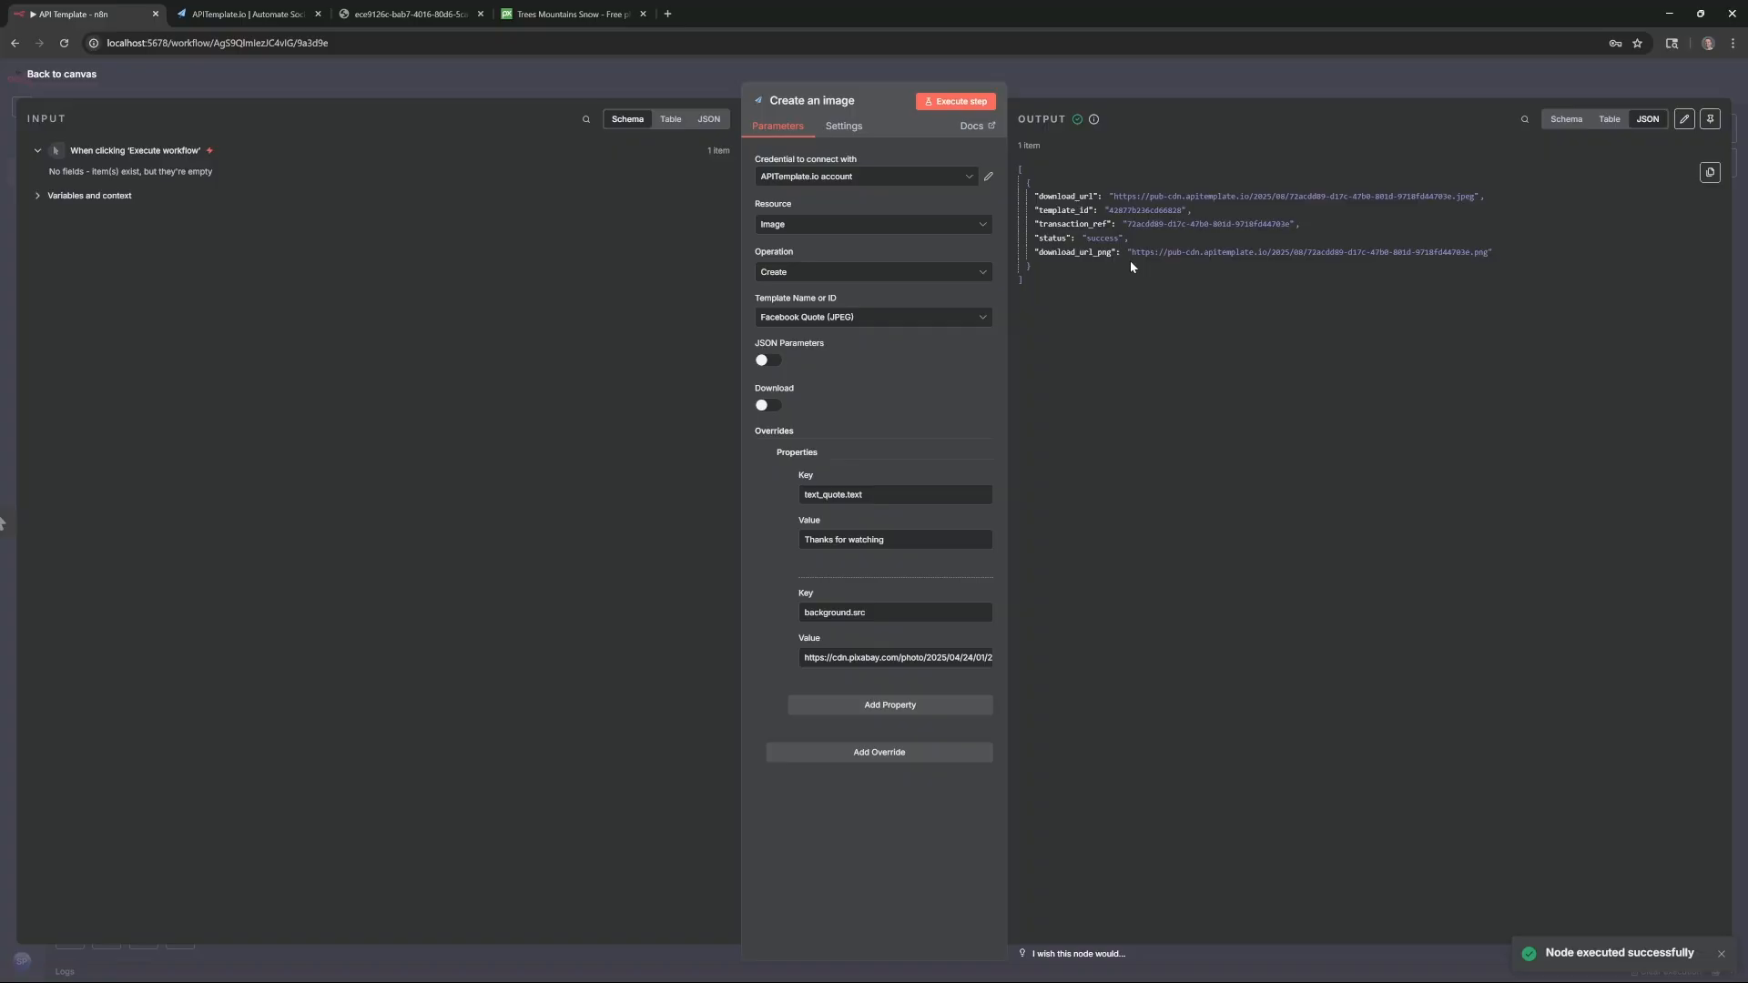
double_click(1143, 252)
left_click(1487, 252, "shift")
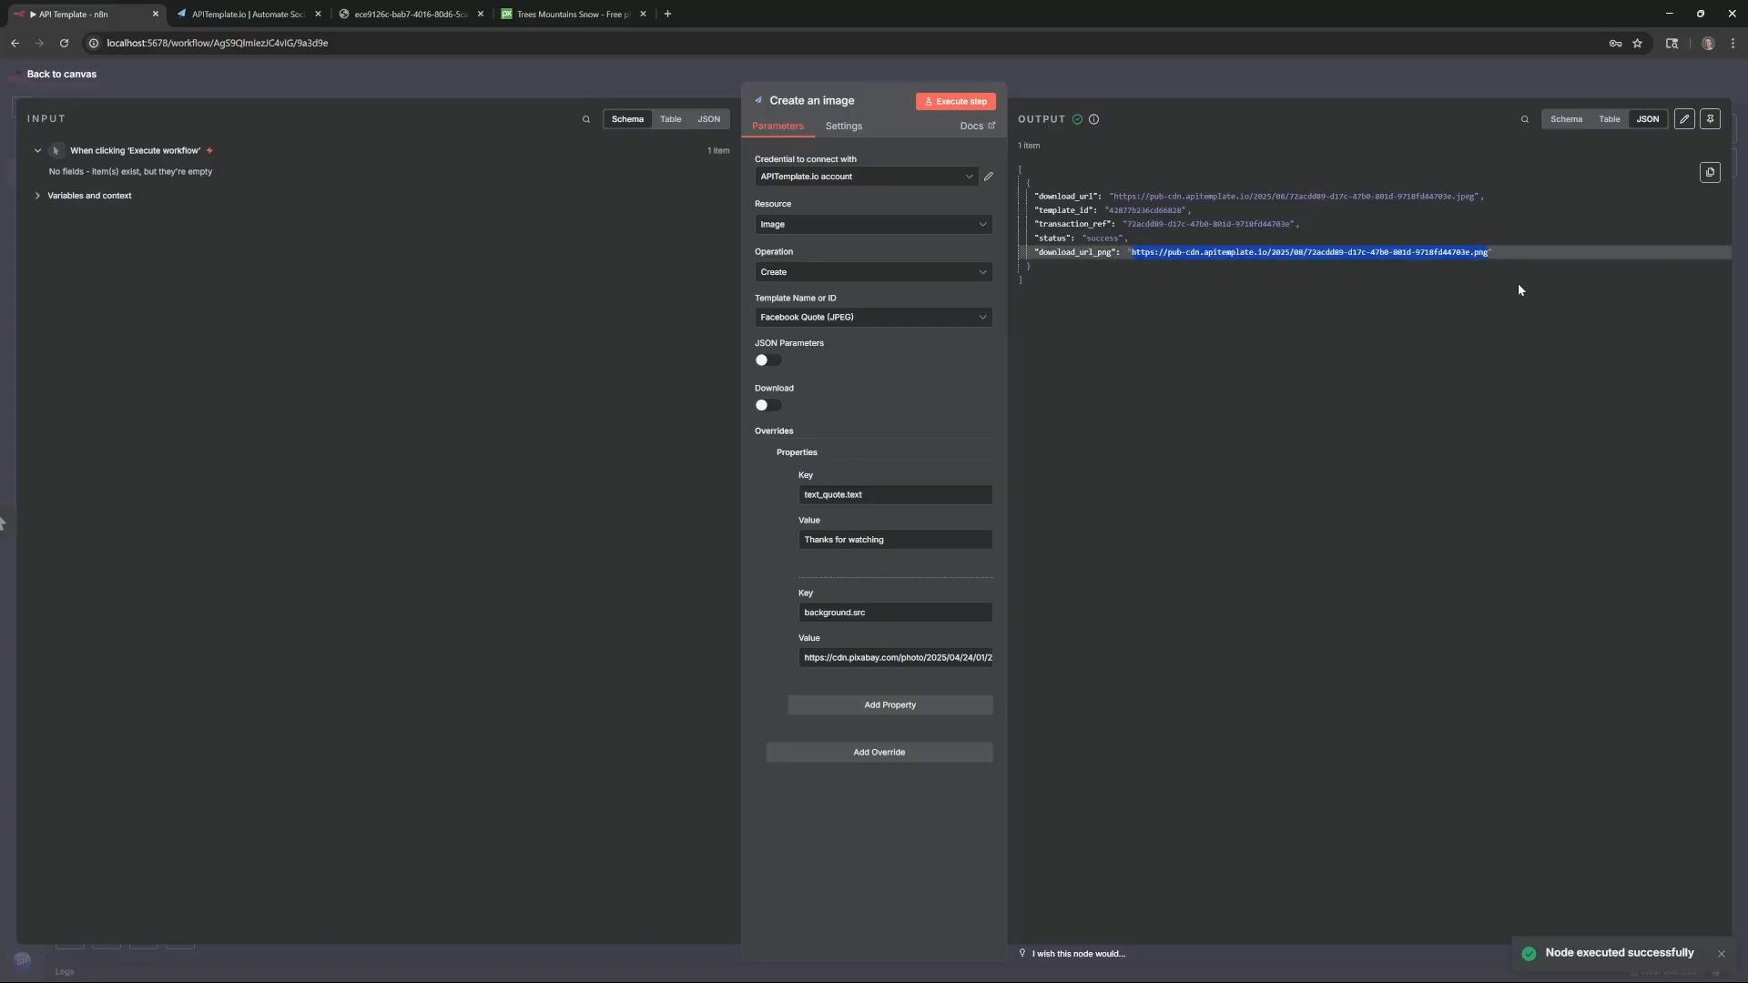
left_click(667, 14)
key("ctrl+v")
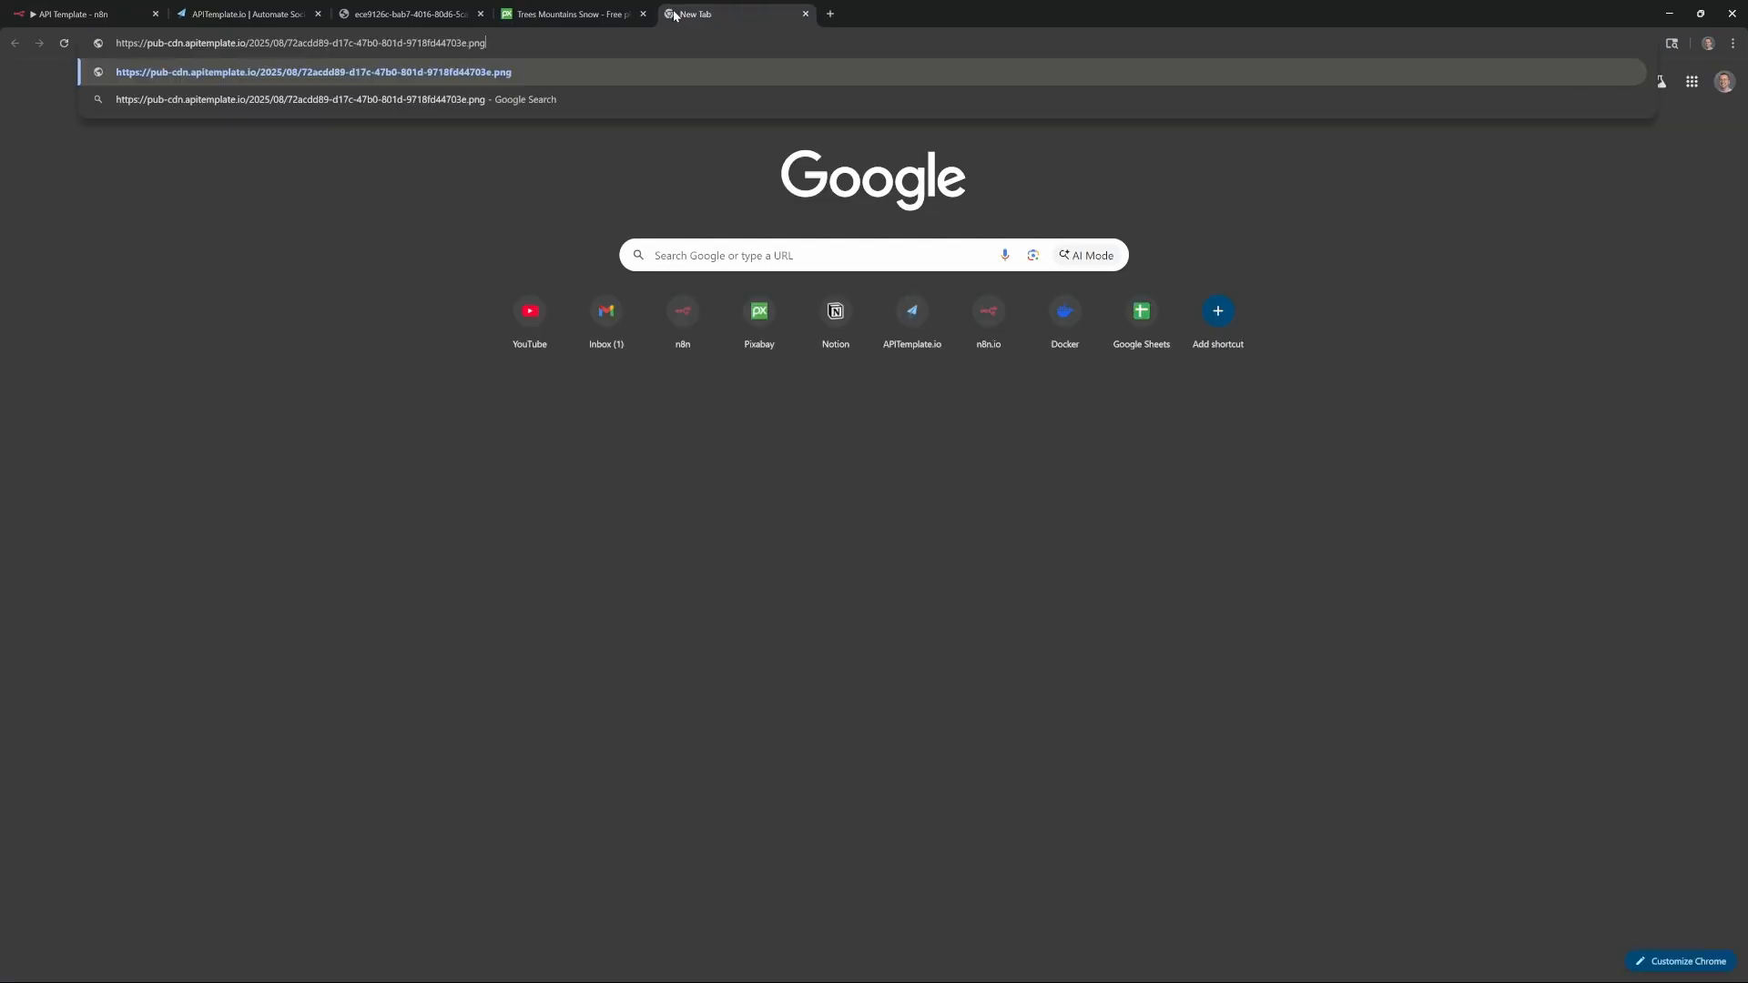
key("Return")
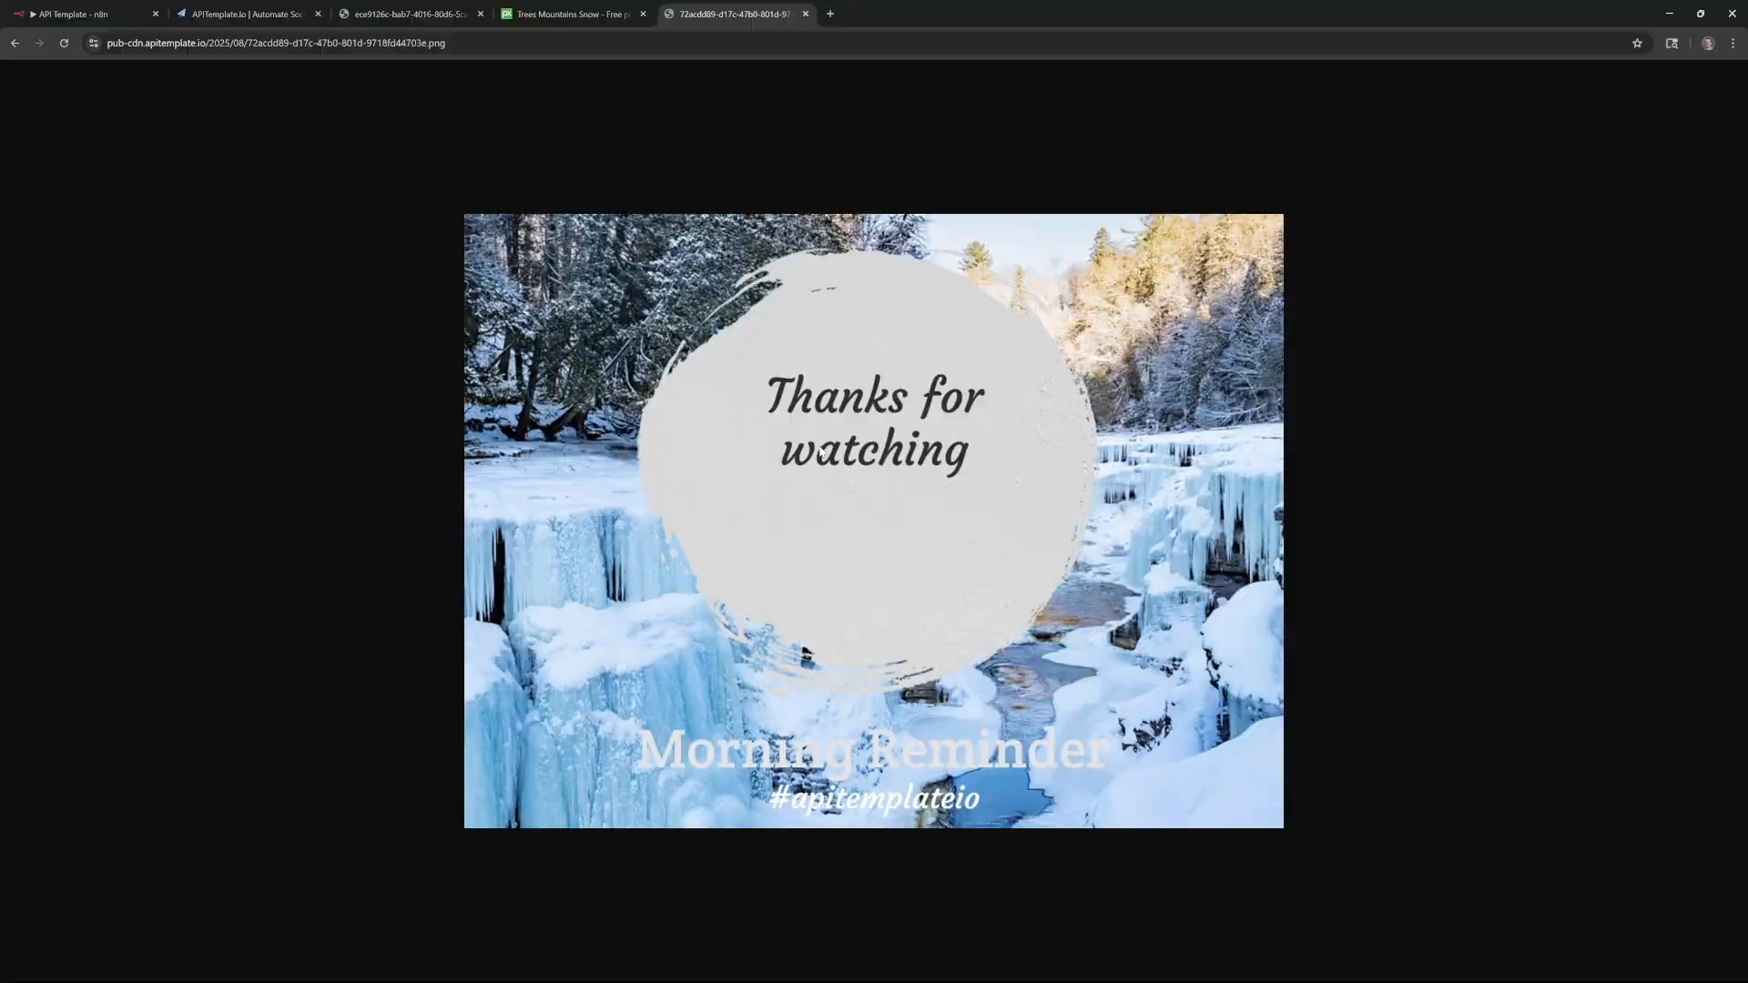
- In APITemplate.io, open the Facebook Quote template's API console and delete the text_title and text_hash objects from the overrides JSON
left_click(248, 13)
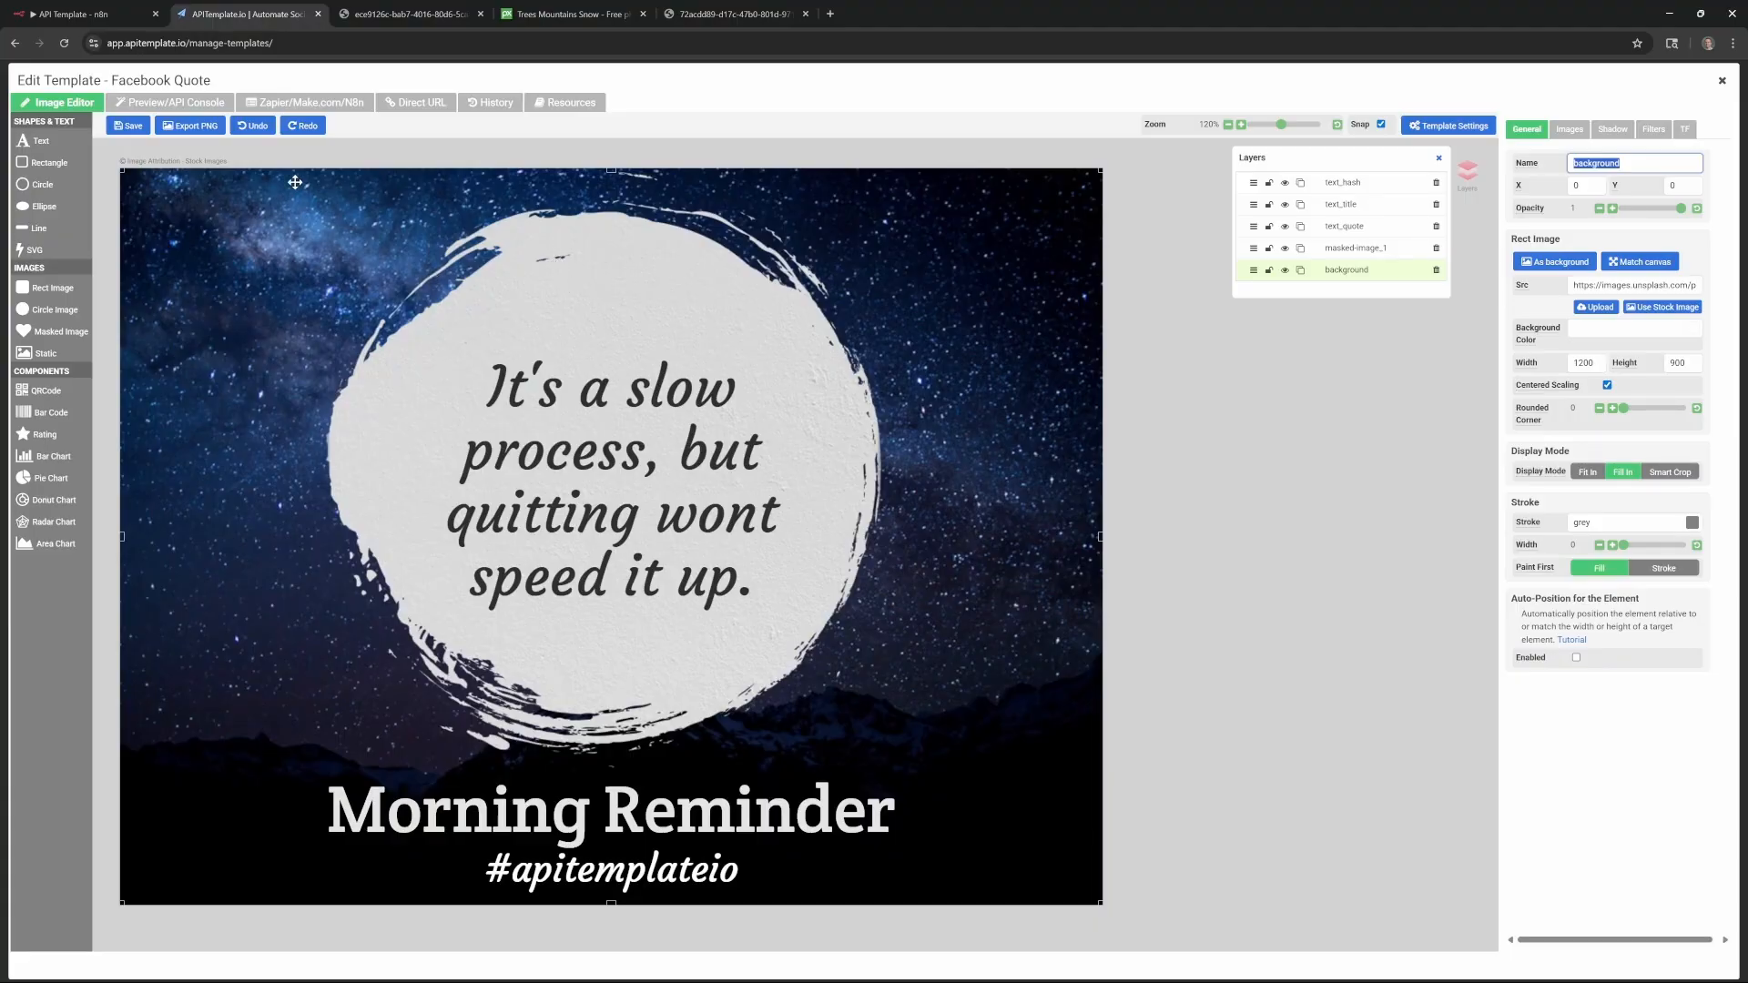
left_click(151, 102)
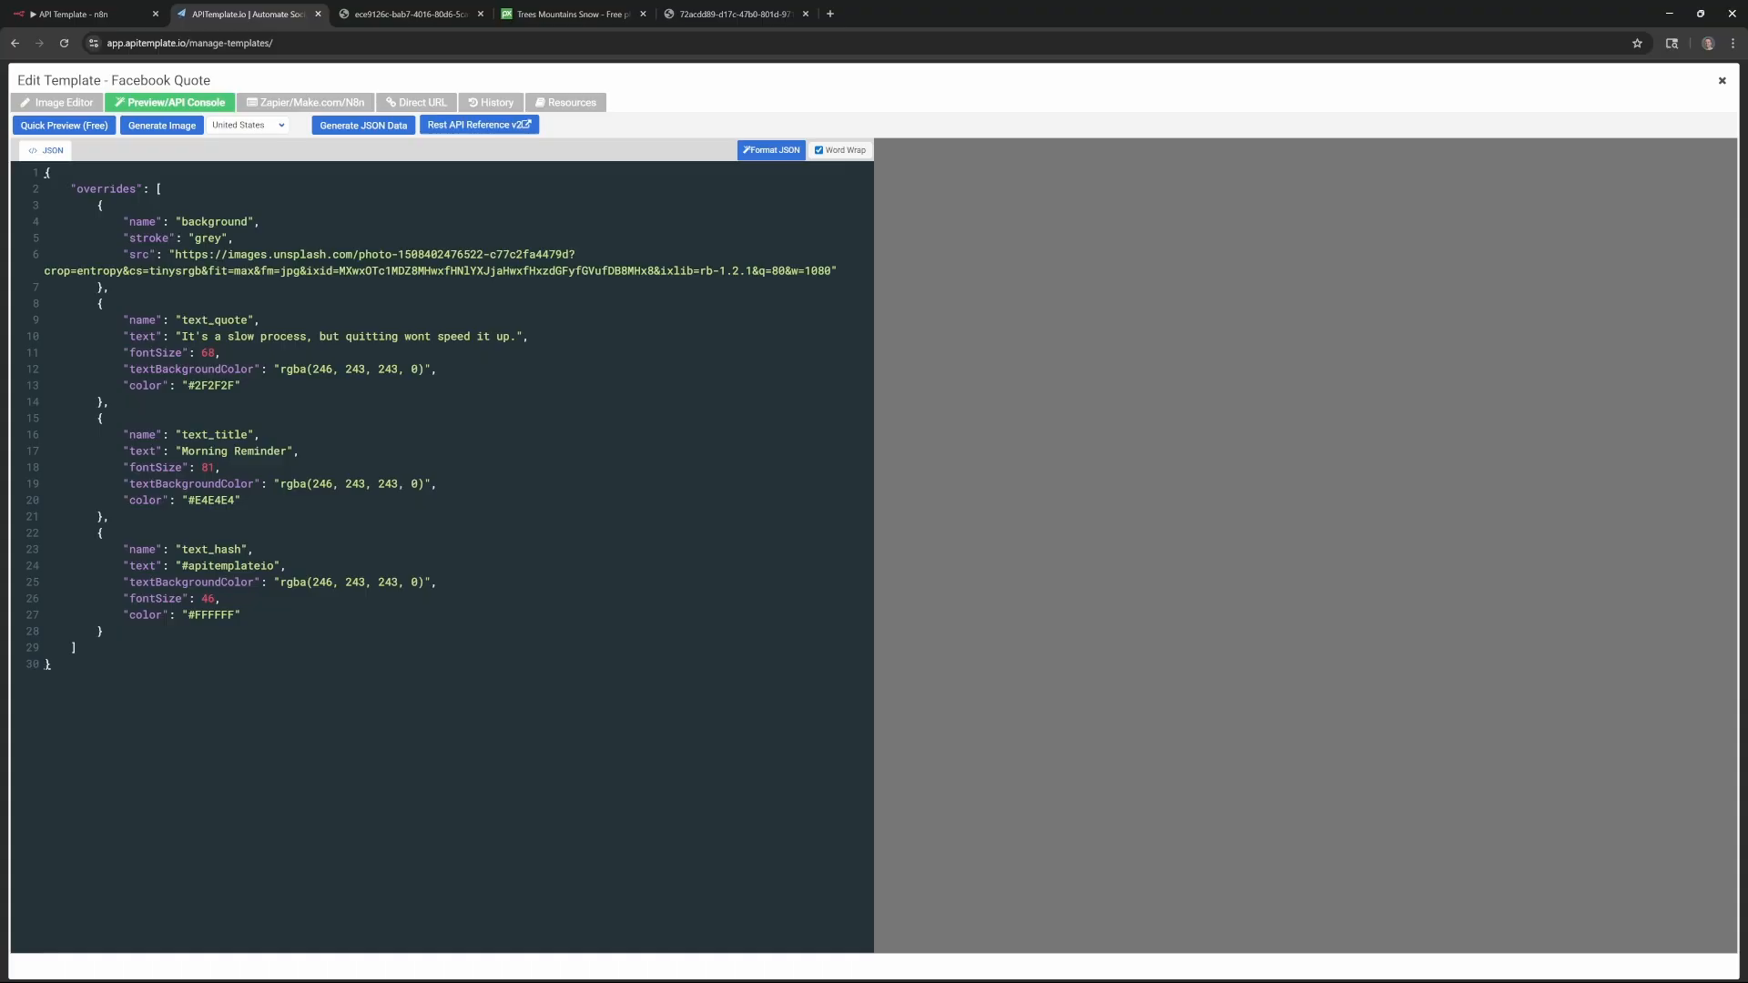
double_click(142, 222)
double_click(214, 222)
double_click(150, 239)
left_click(235, 238)
left_click_drag(103, 632, 43, 418)
key("BackSpace")
key("BackSpace")
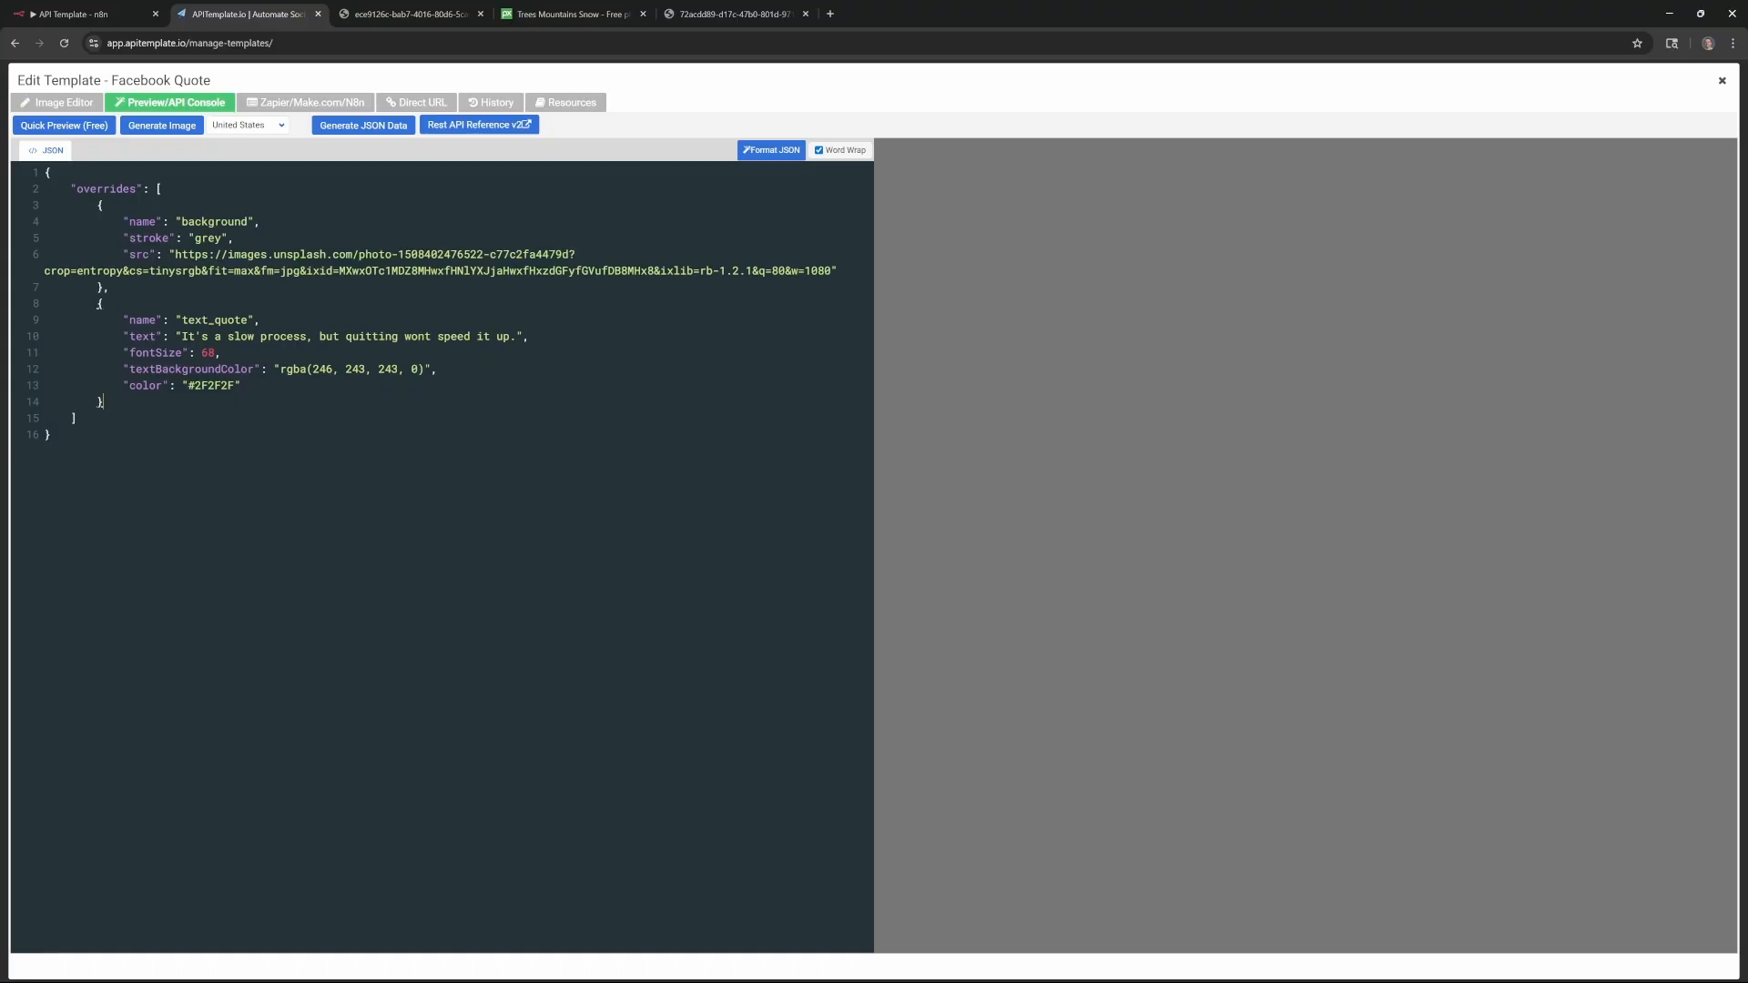
left_click_drag(180, 336, 503, 336)
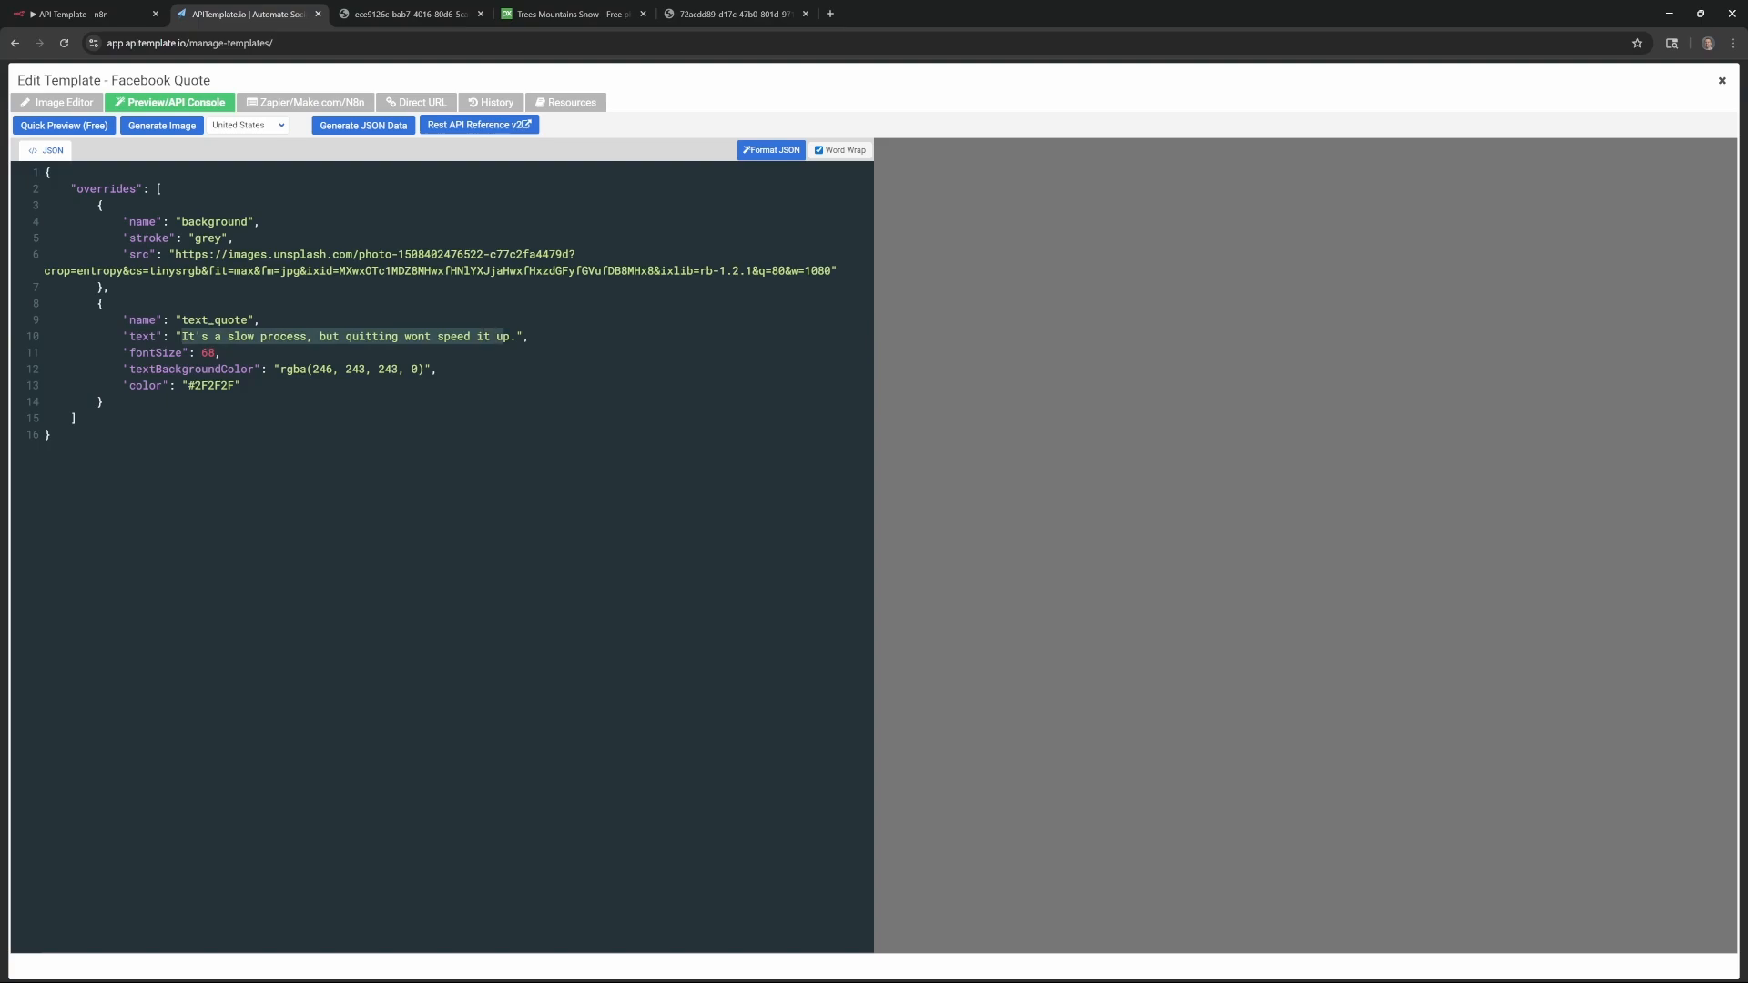
left_click_drag(176, 254, 320, 271)
left_click(321, 270)
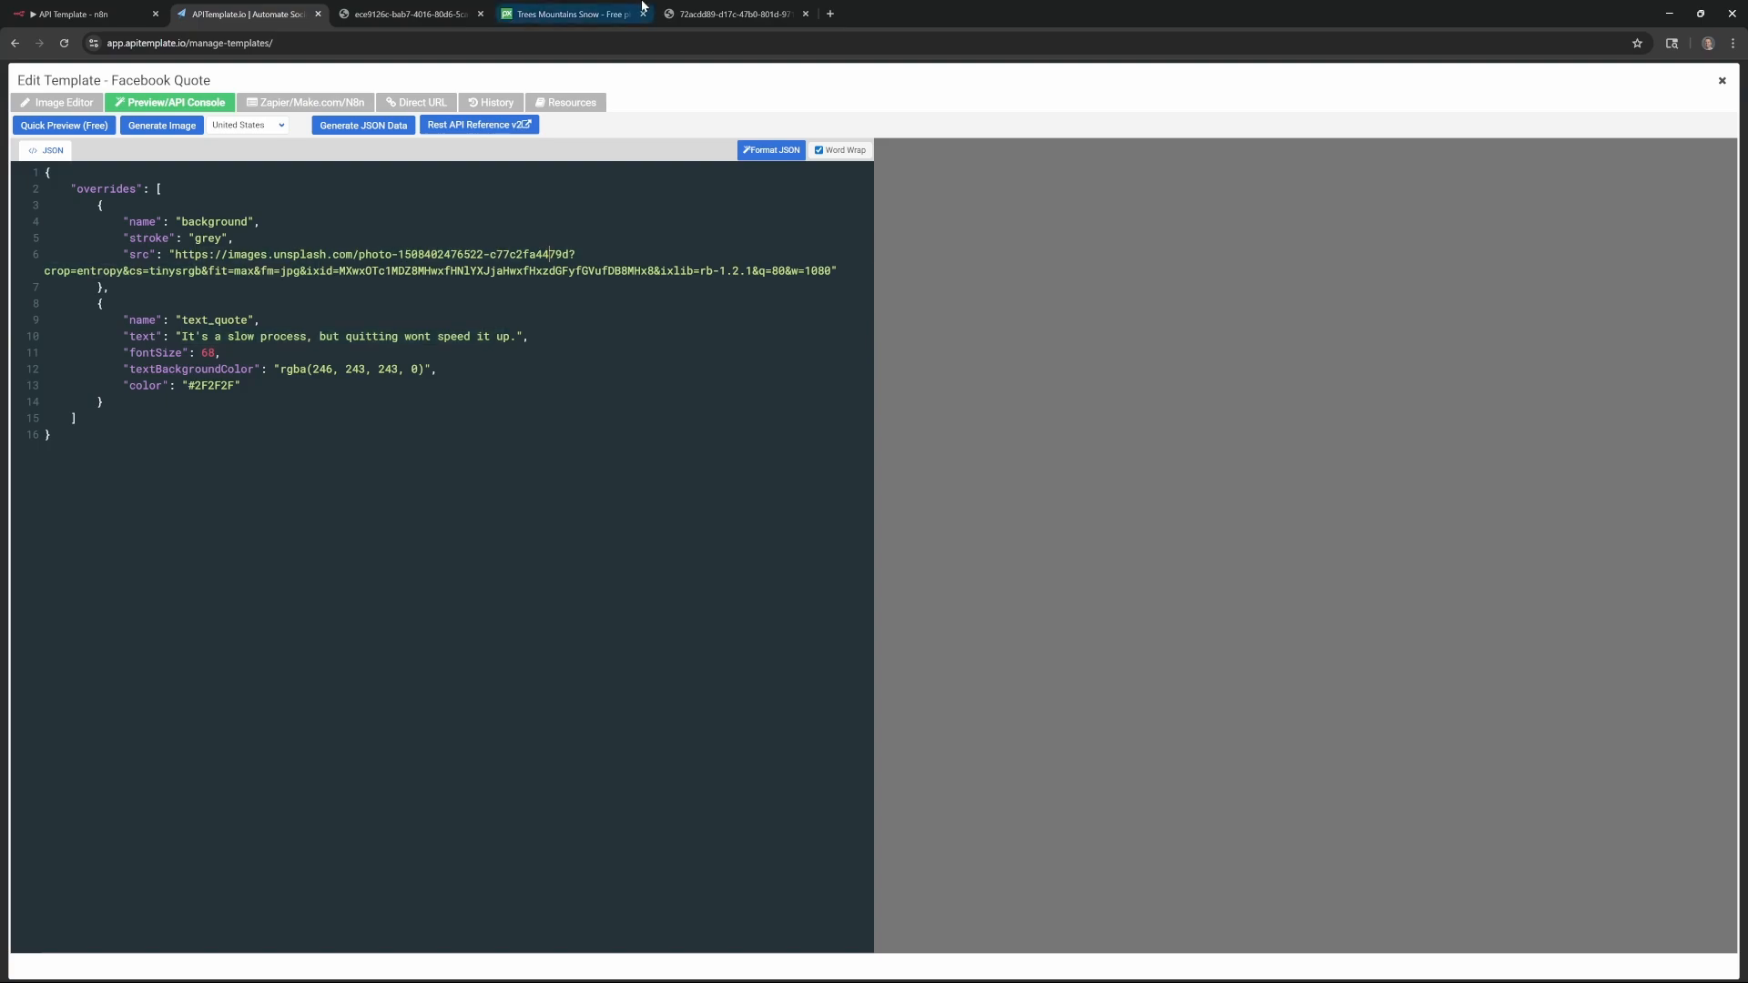
- On Pixabay, open the Cortina d'Ampezzo mountain photo from the related free images and copy its image address
left_click(561, 11)
scroll(366, 400, "down", 10)
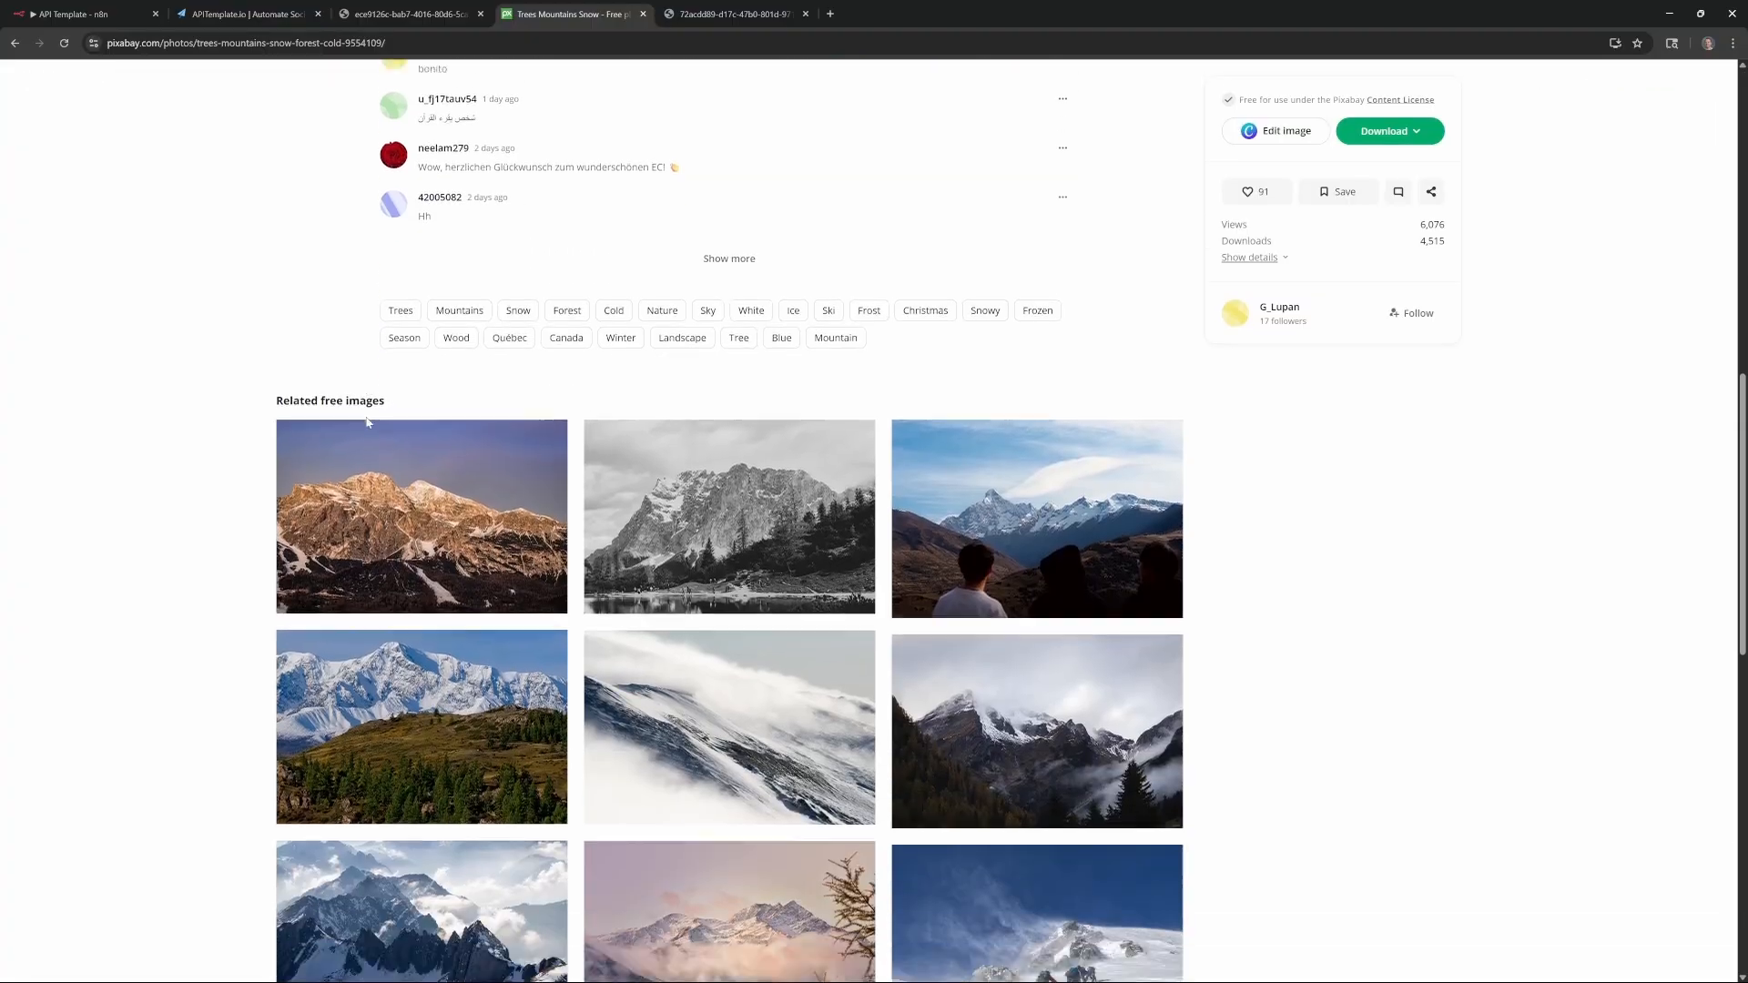
scroll(365, 422, "down", 2)
left_click(435, 387)
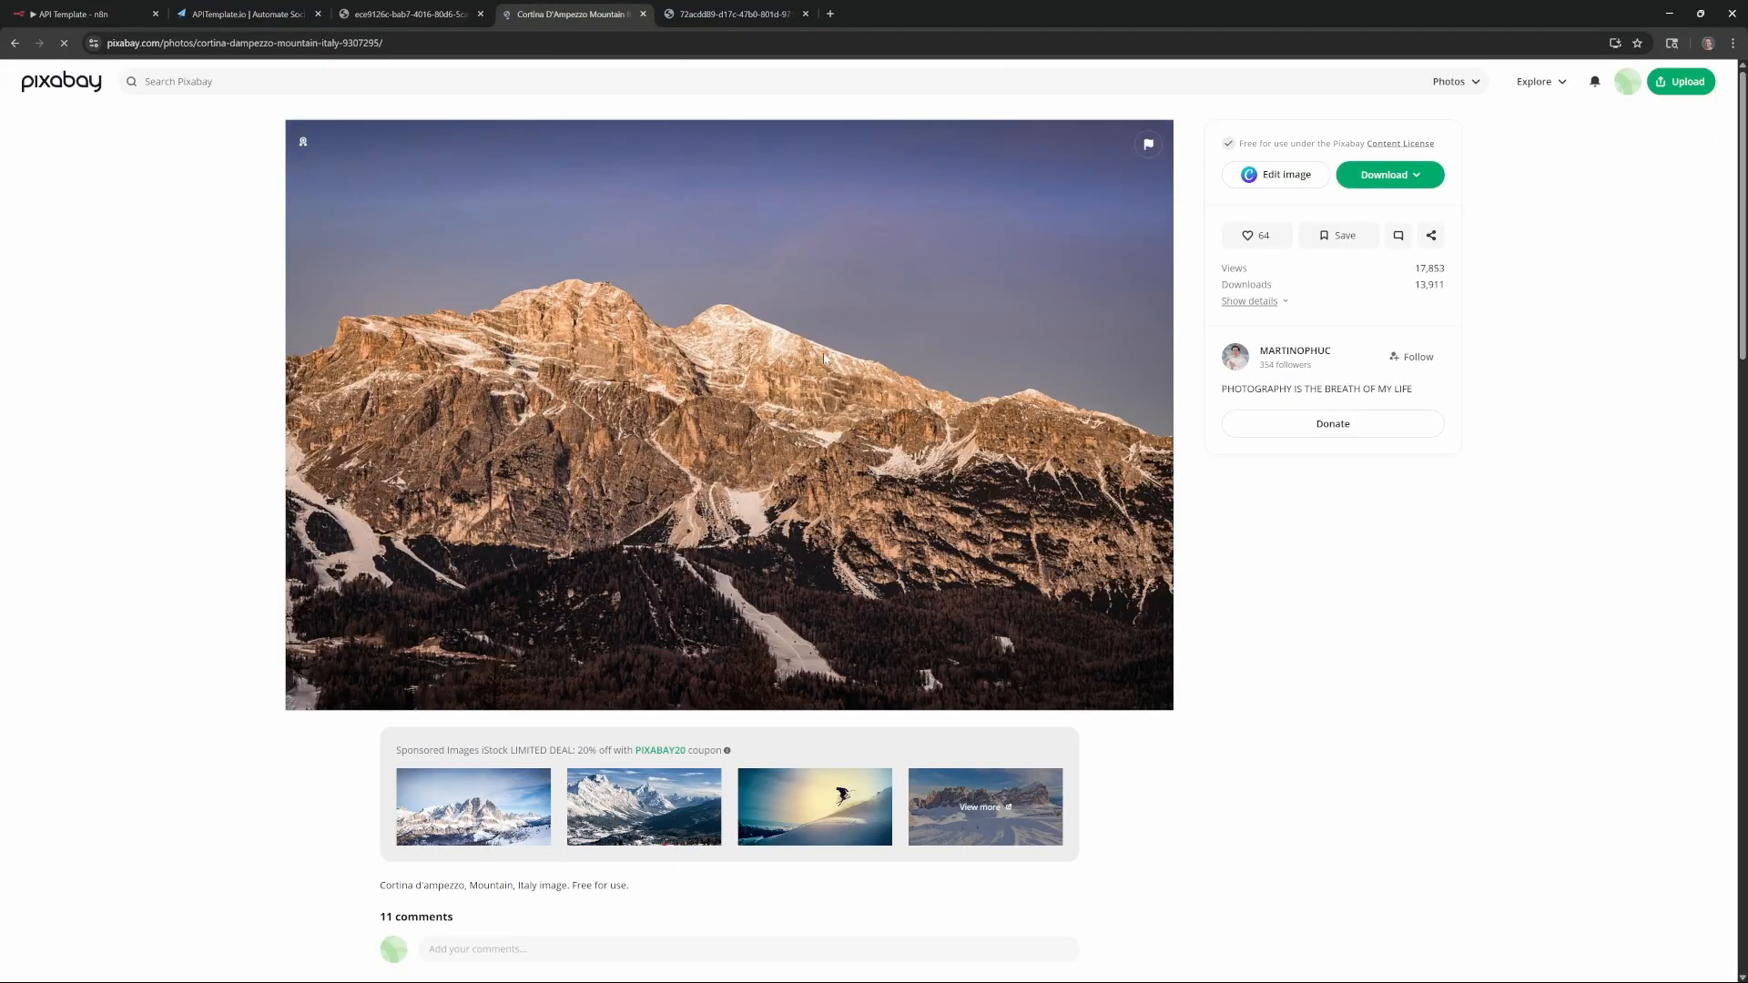
right_click(774, 321)
left_click(801, 374)
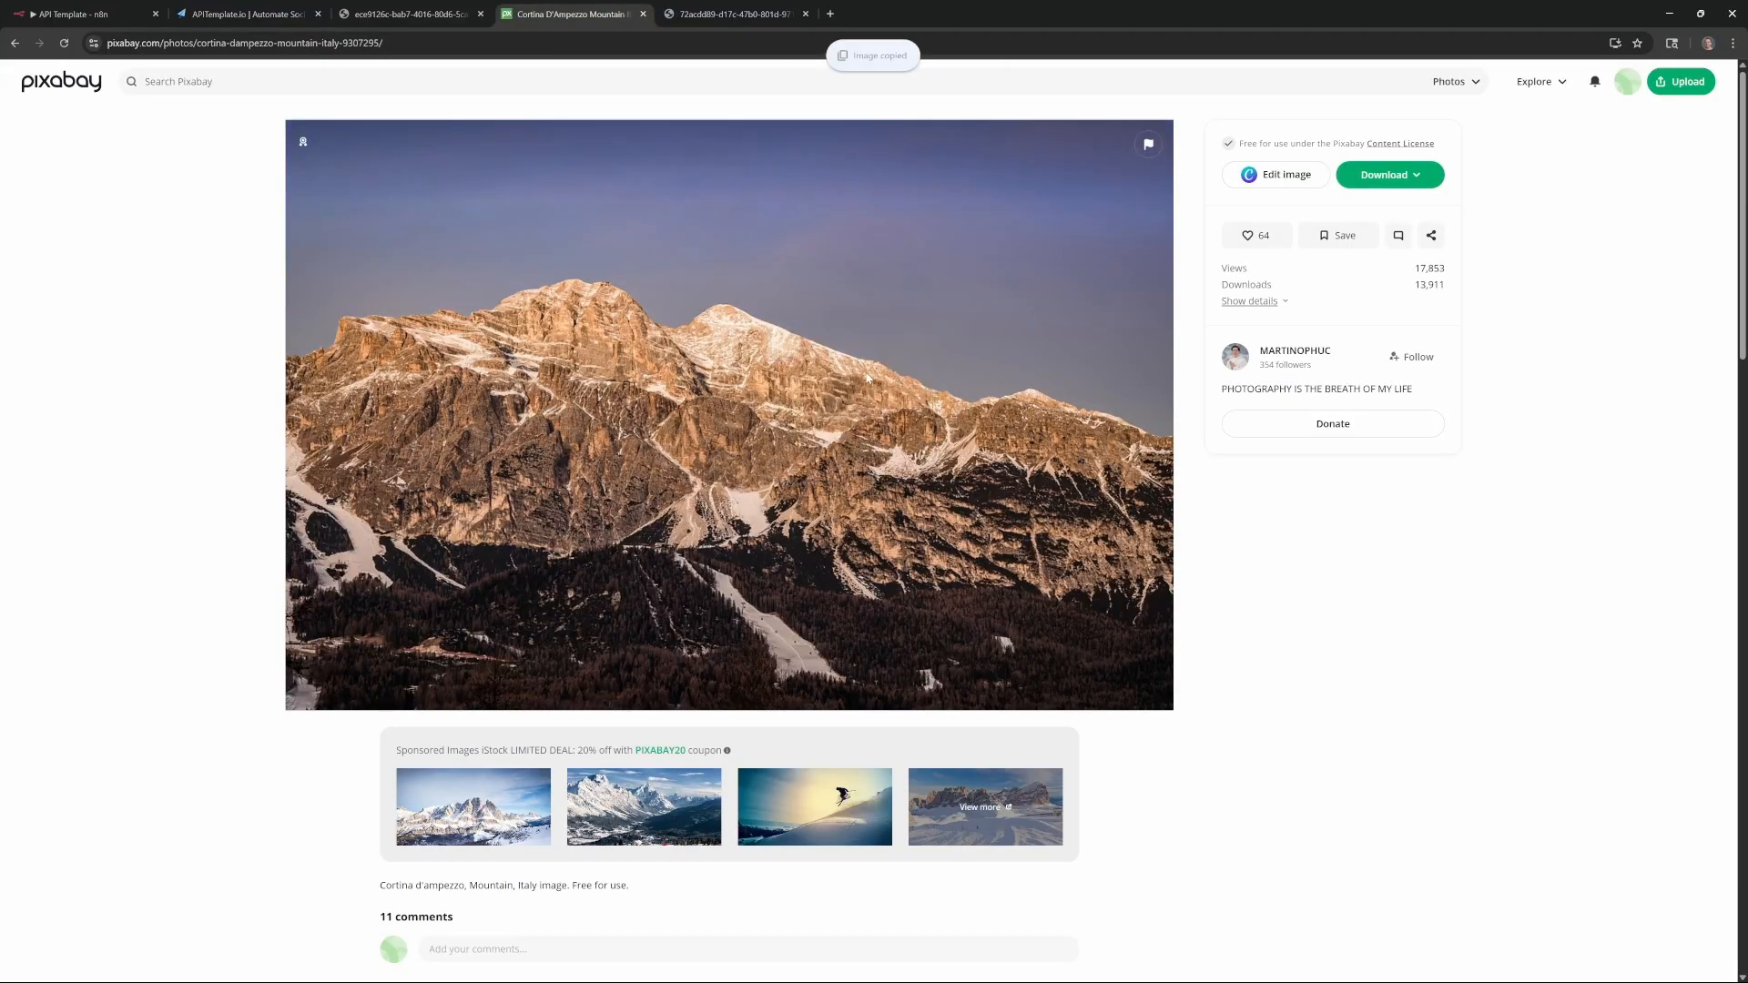
- Replace the background object's src URL in the APITemplate.io overrides JSON with the copied Pixabay image address
left_click(278, 10)
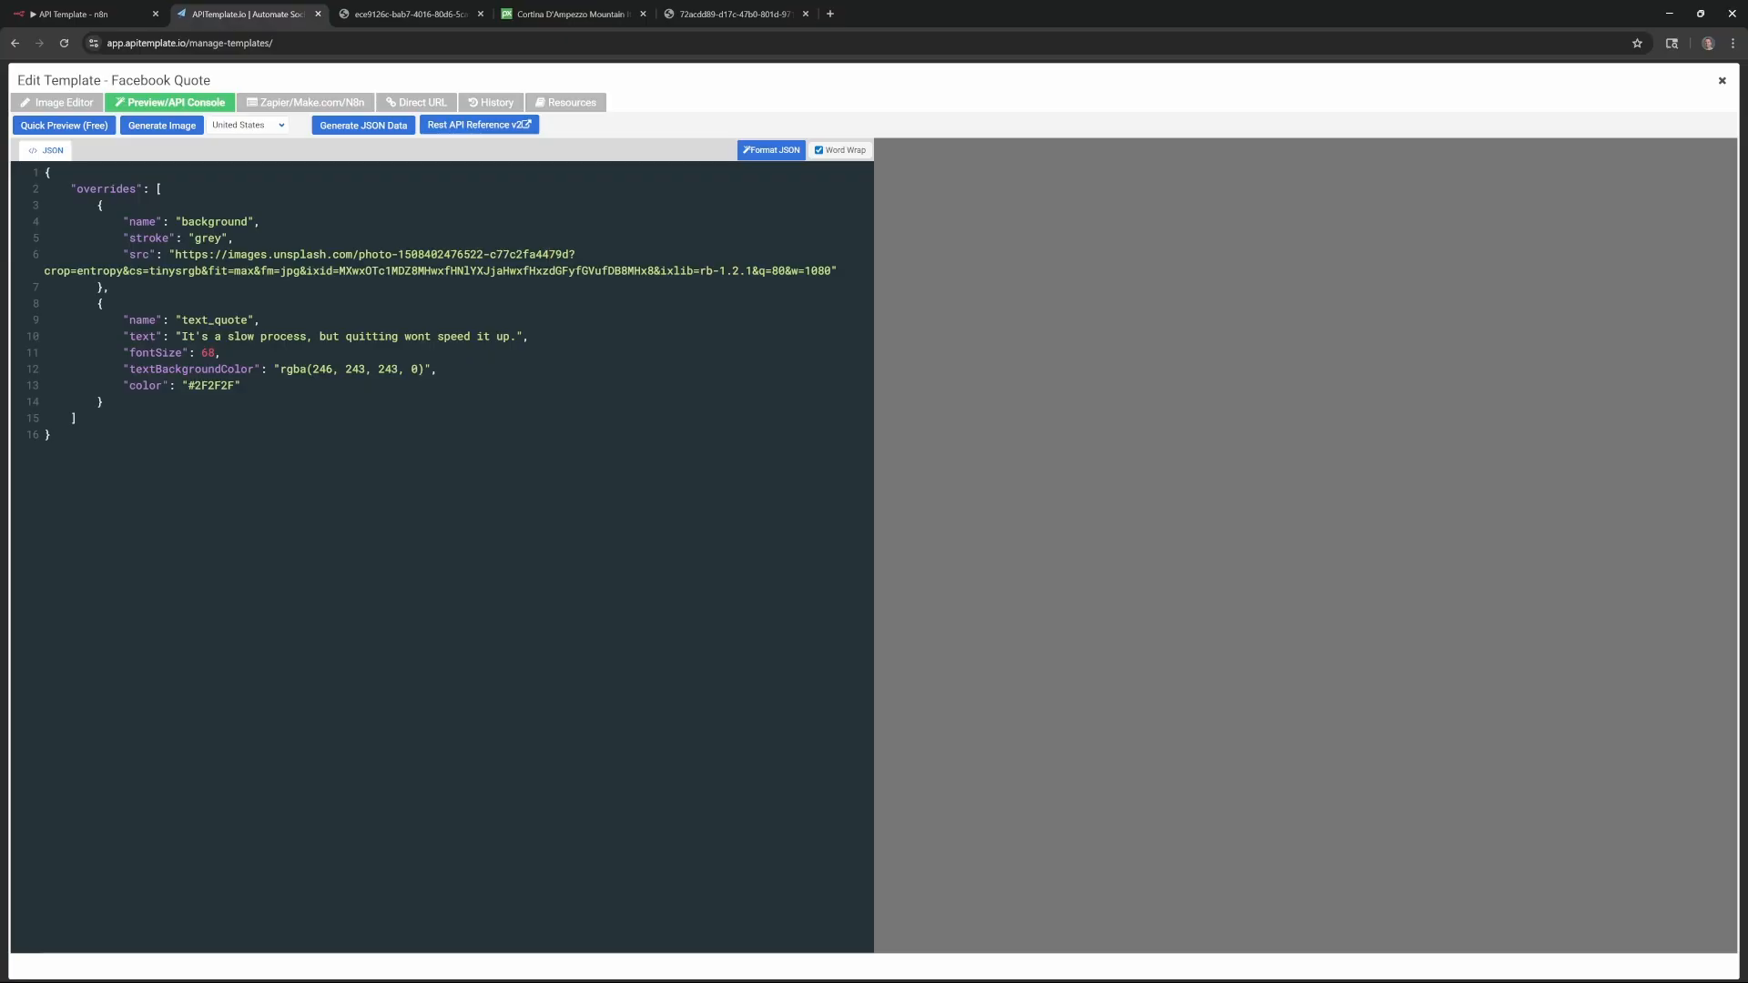
left_click_drag(169, 255, 430, 254)
left_click_drag(575, 257, 832, 271)
key("ctrl+v")
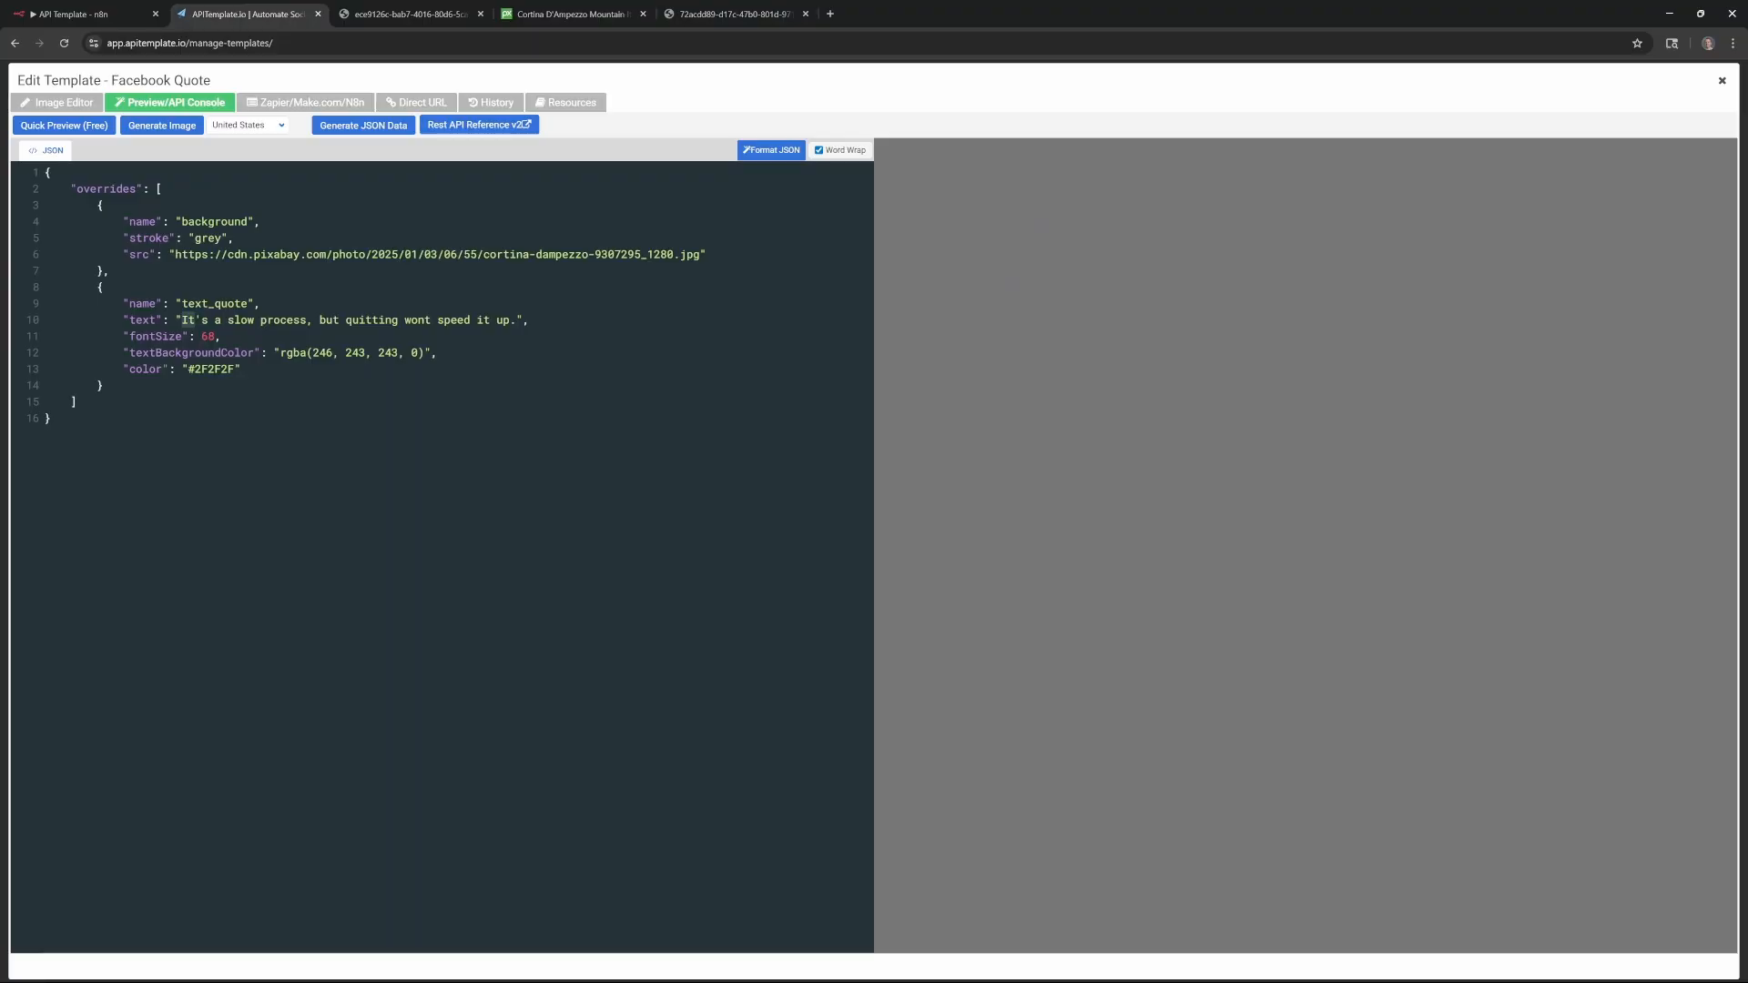
- Set the text_quote text to "Please like and subscribe." in the JSON and generate a free quick preview
left_click_drag(181, 320, 515, 319)
key("ctrl+v")
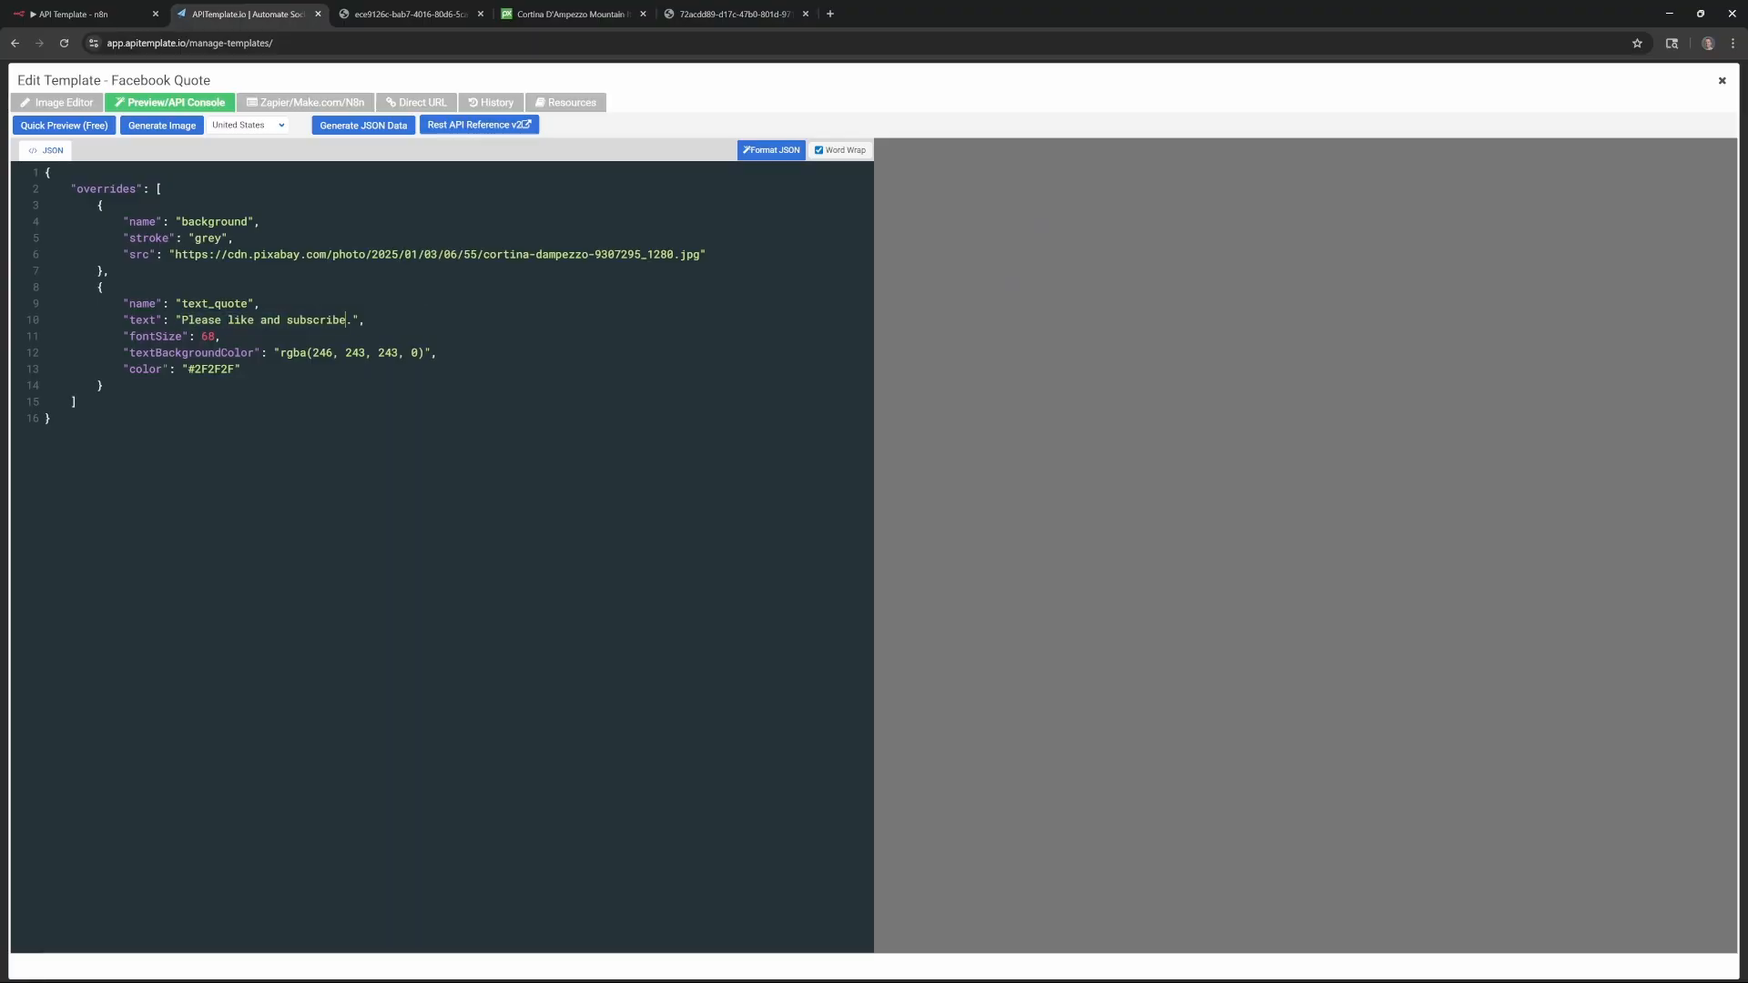
left_click(63, 127)
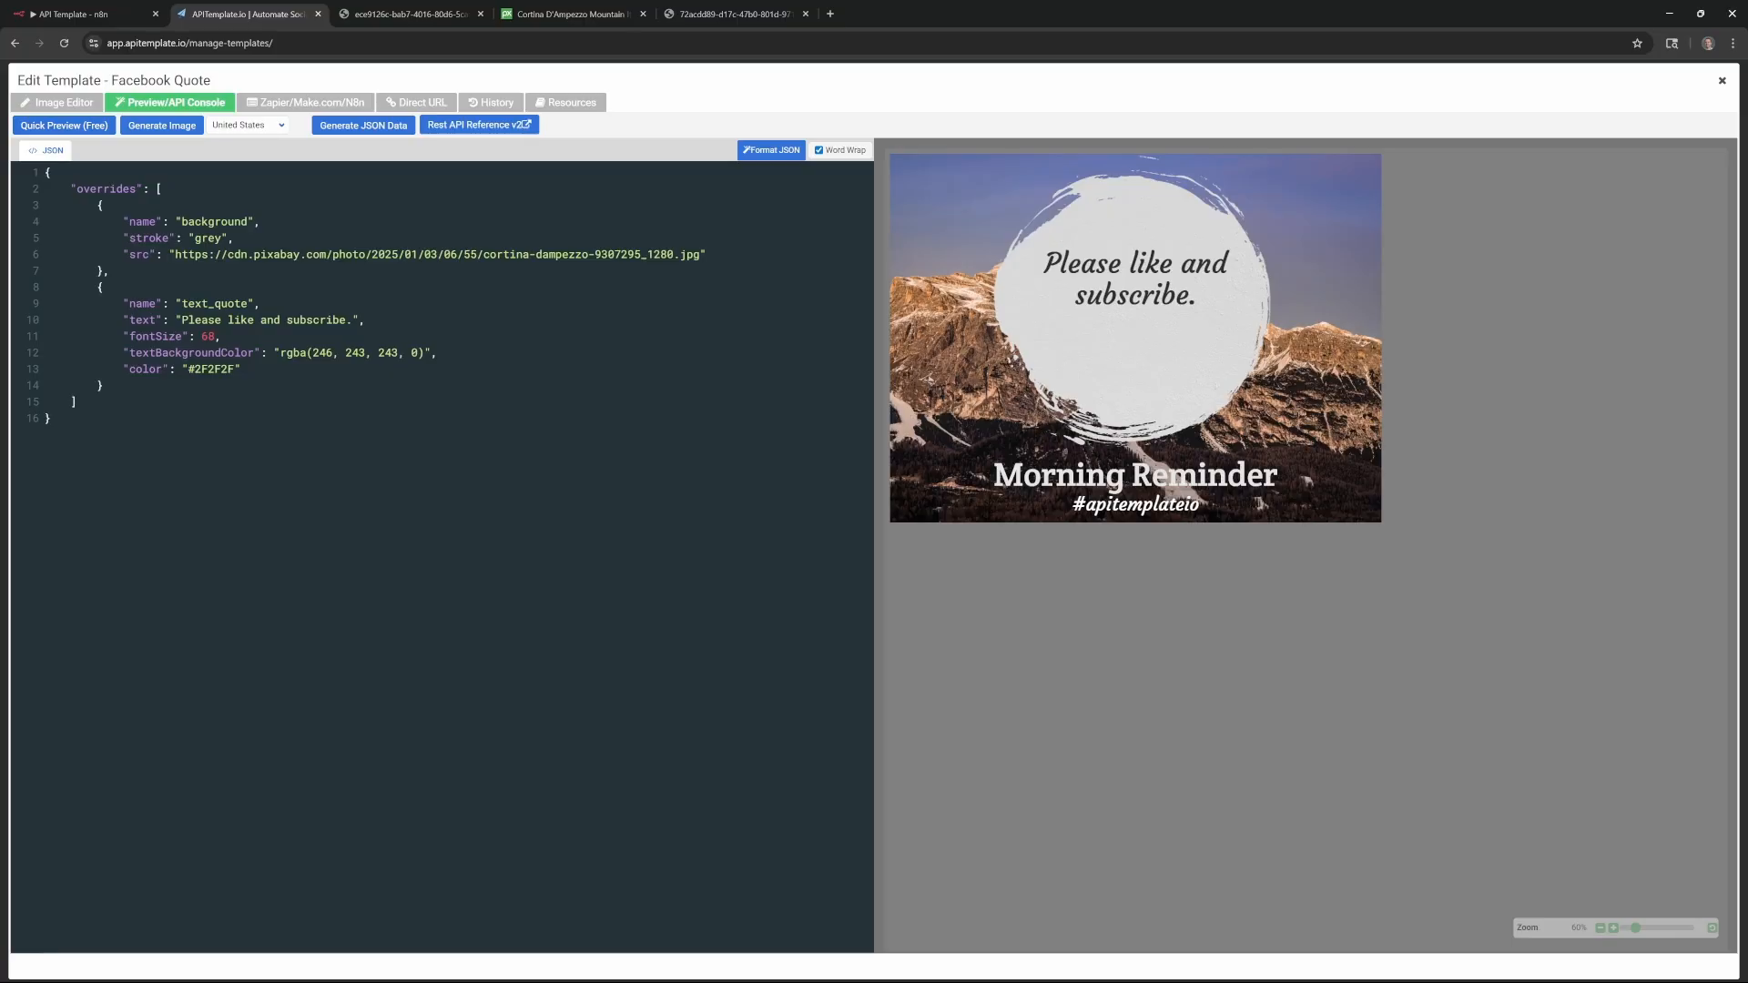
- Copy the whole overrides array from the JSON, including its opening and closing square brackets
left_click_drag(170, 255, 687, 255)
left_click(688, 254)
left_click_drag(159, 189, 77, 401)
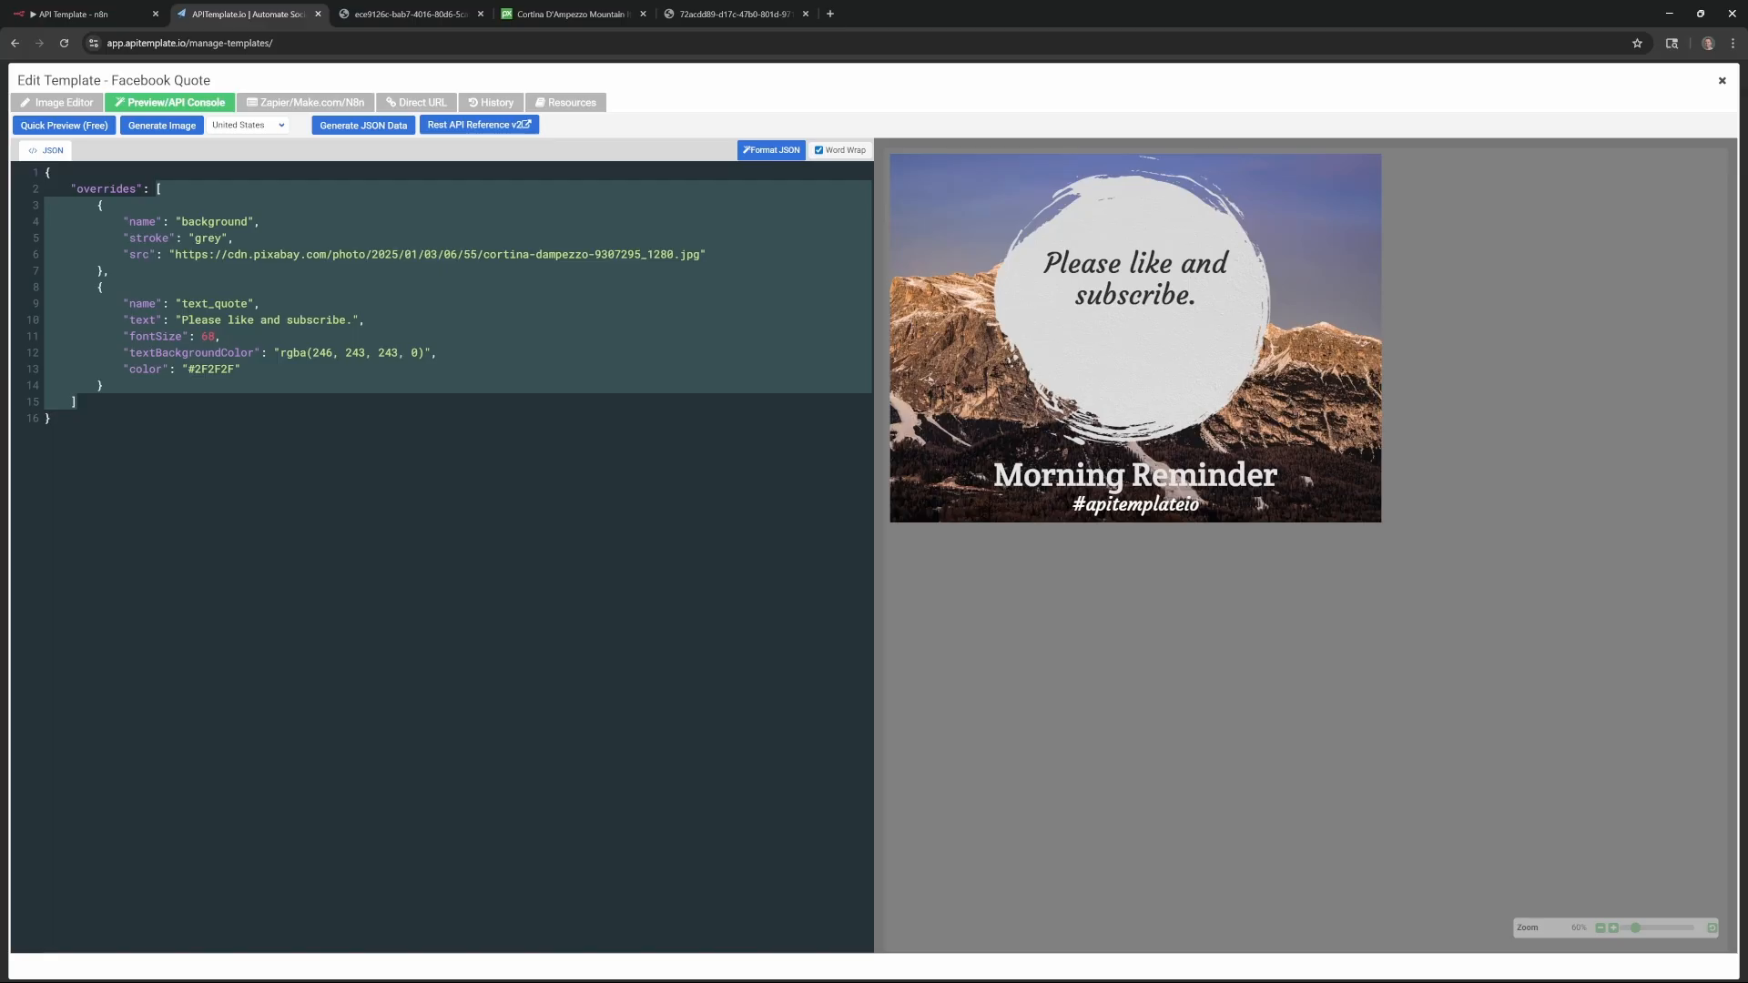
- In n8n, detach and move aside the existing Create an image node, and add a second APITemplate.io Create an image node after the trigger
left_click(77, 11)
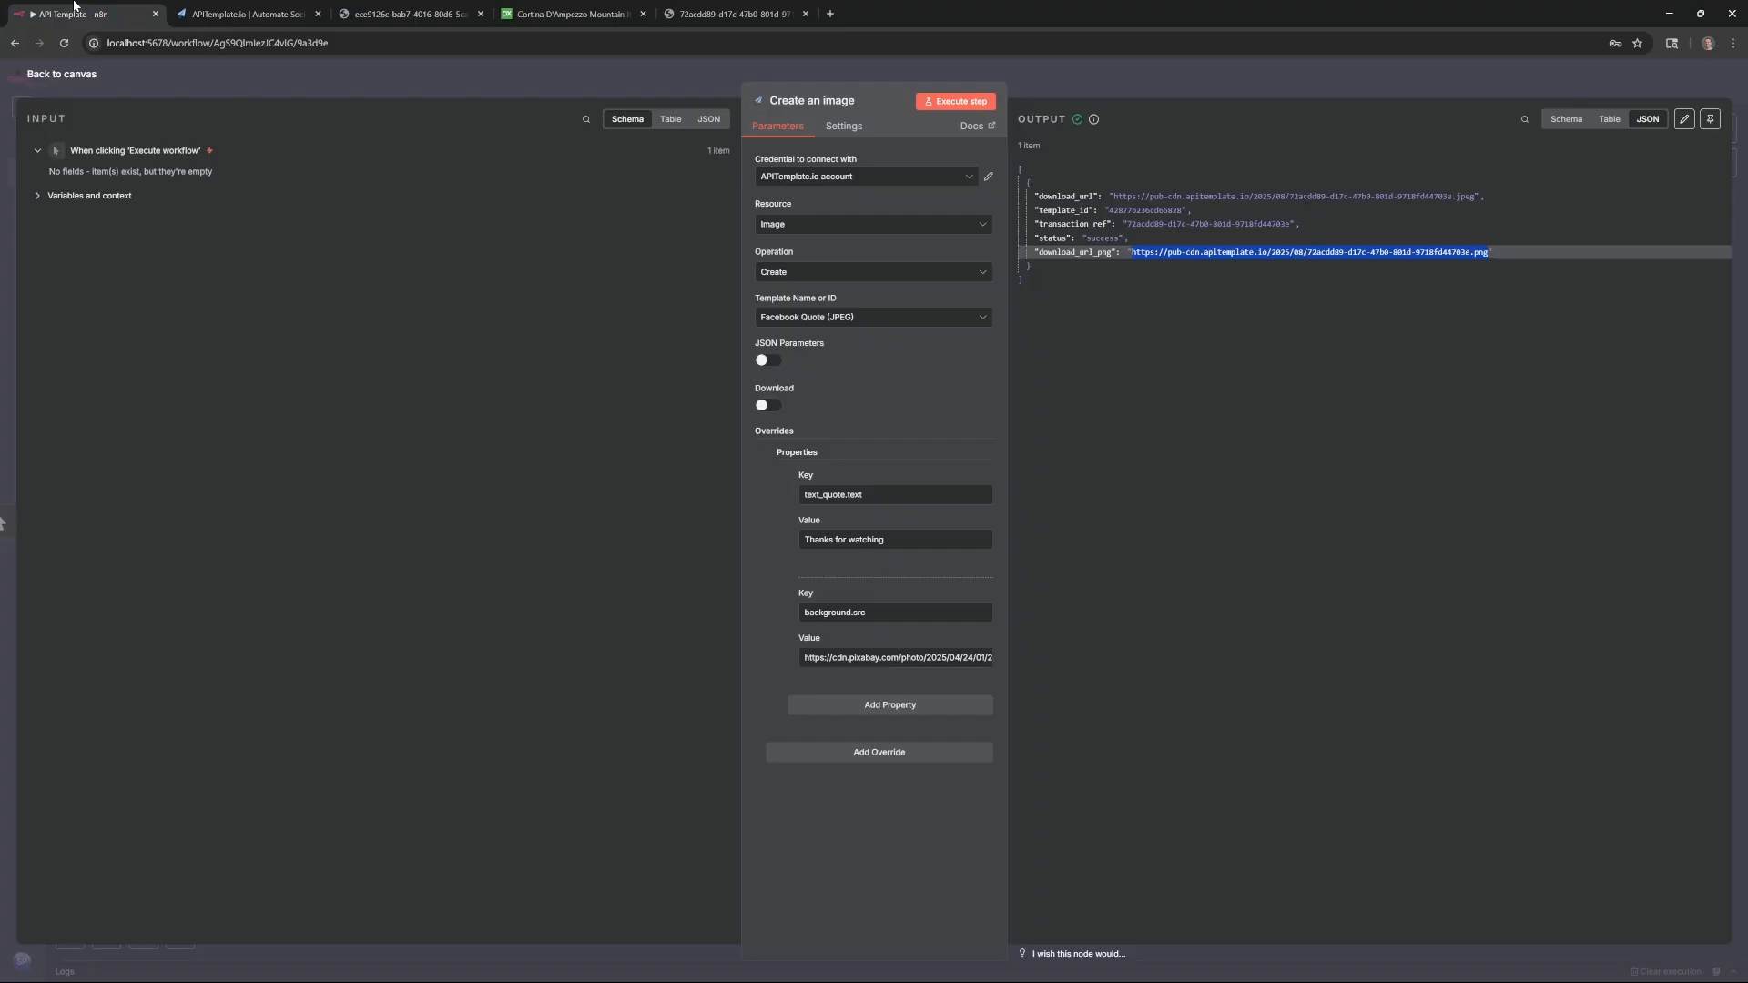
left_click(60, 78)
left_click(1151, 663)
left_click_drag(1156, 504, 983, 340)
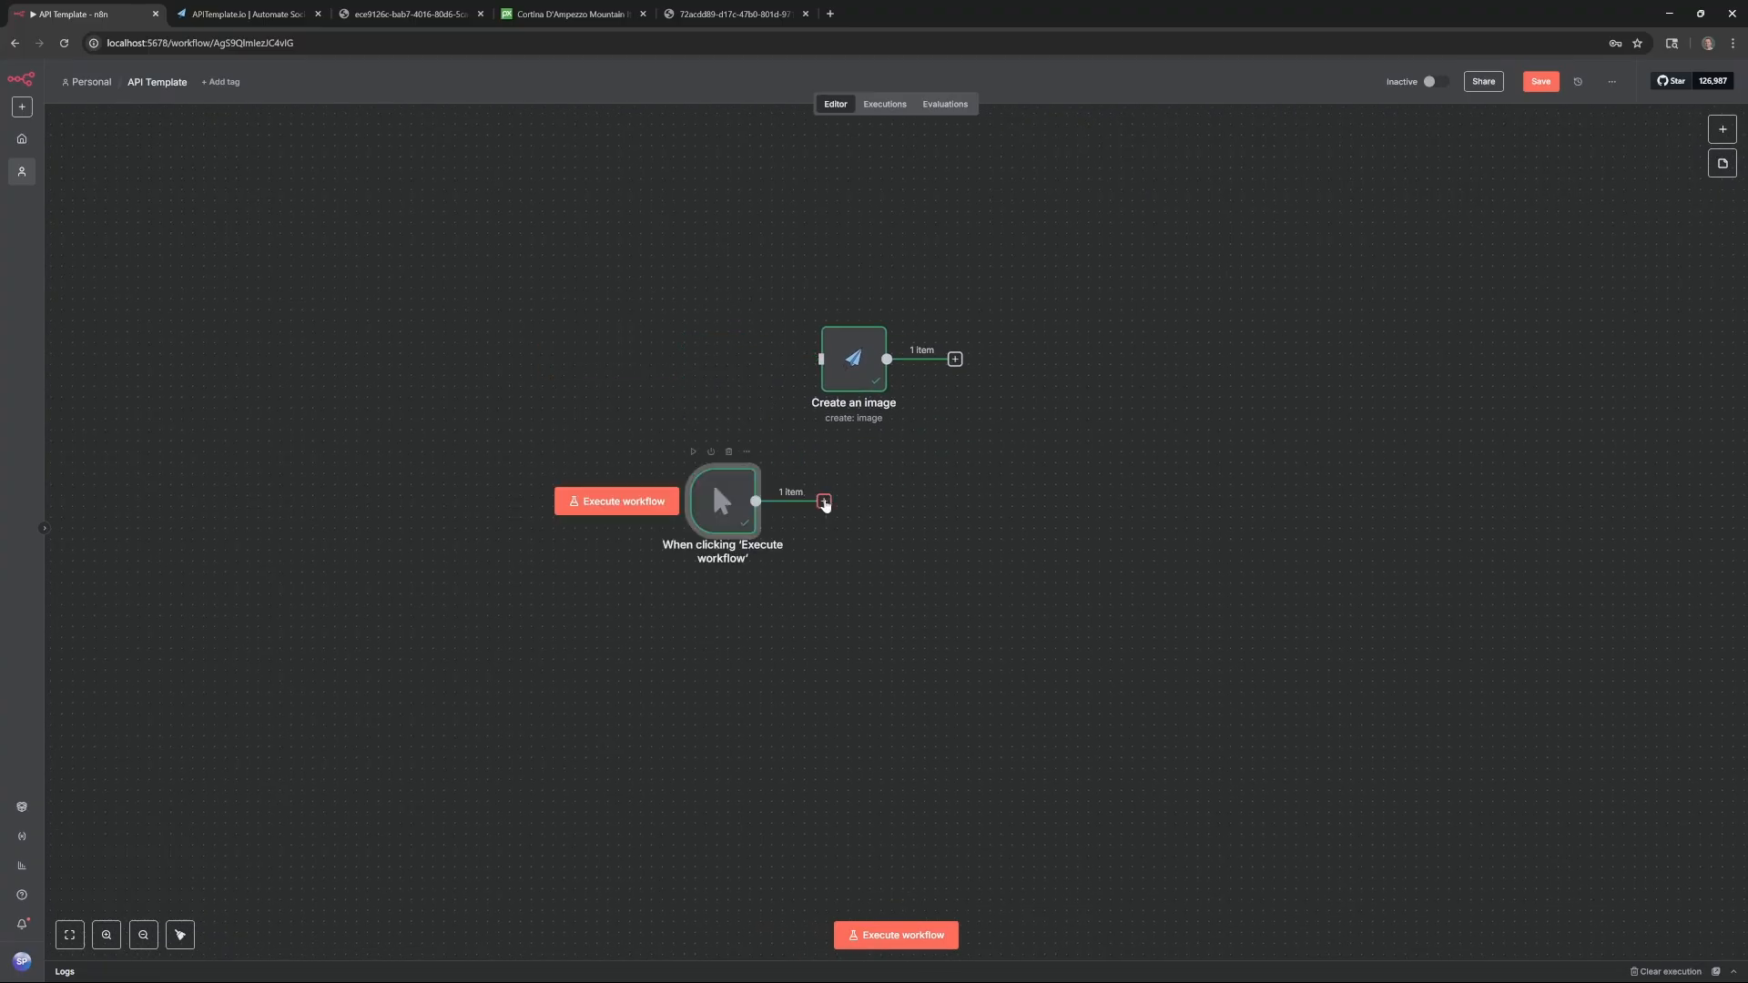
left_click(824, 502)
type("a")
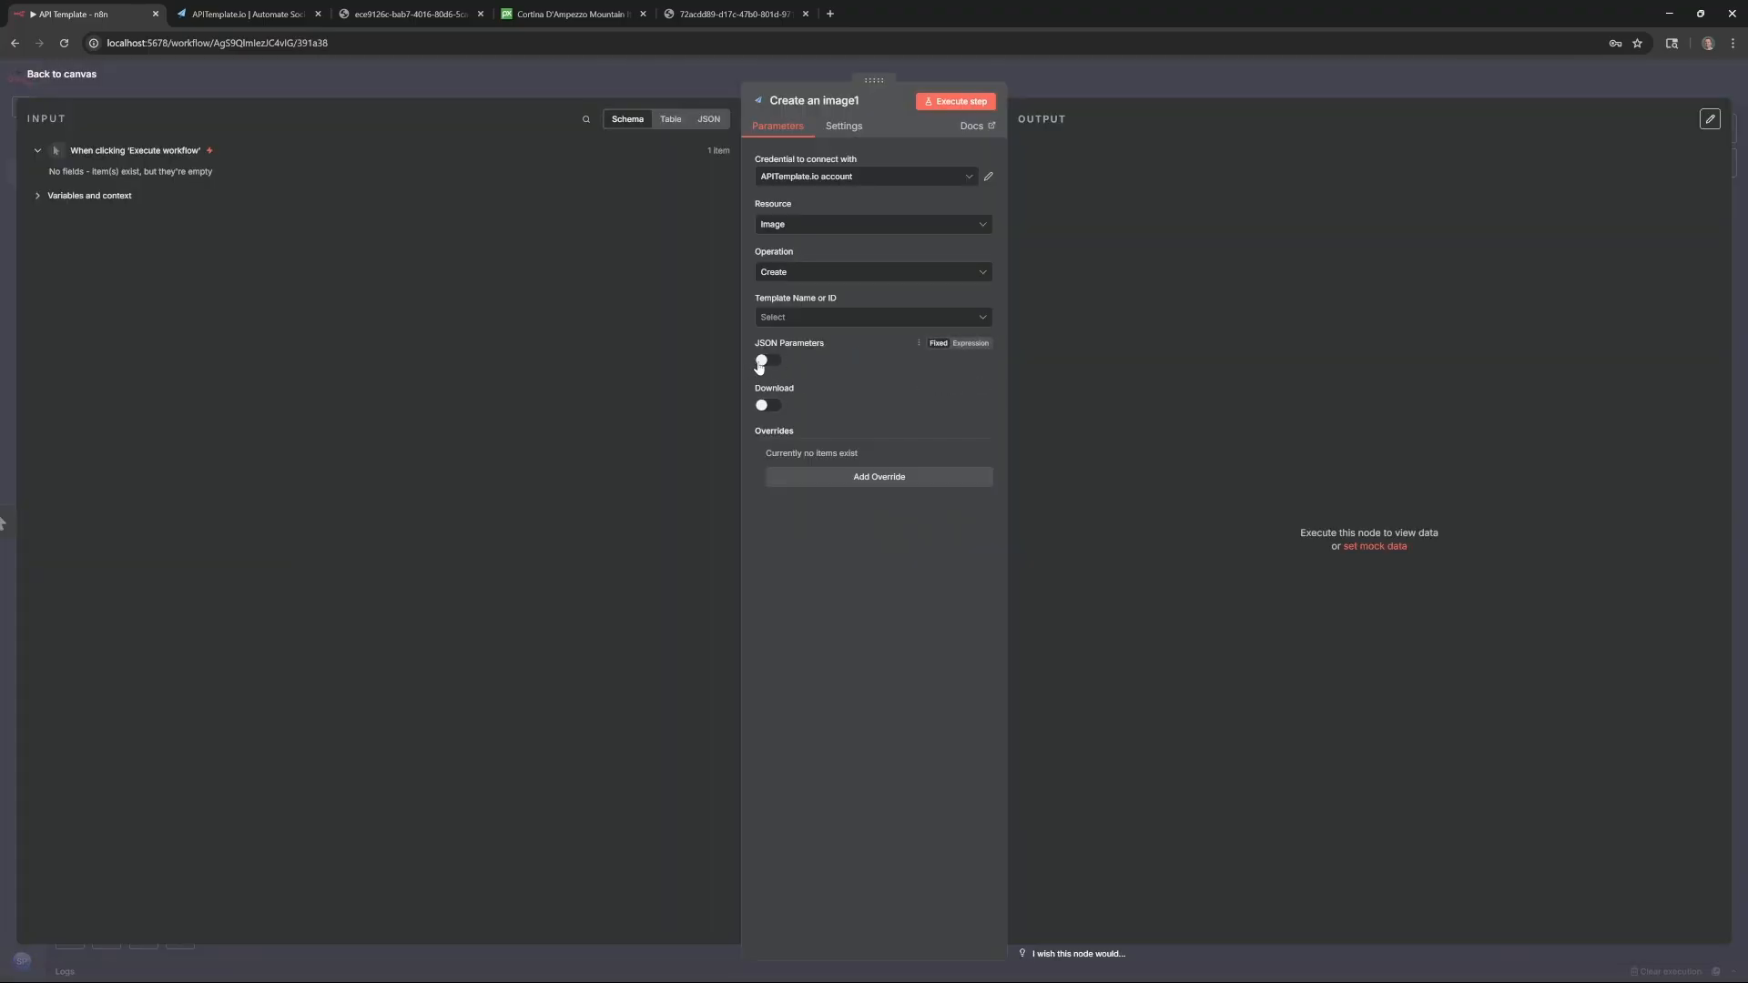
- Select the Facebook Quote (JPEG) template for the new node and enable JSON Parameters with the copied array as its overrides
left_click(819, 317)
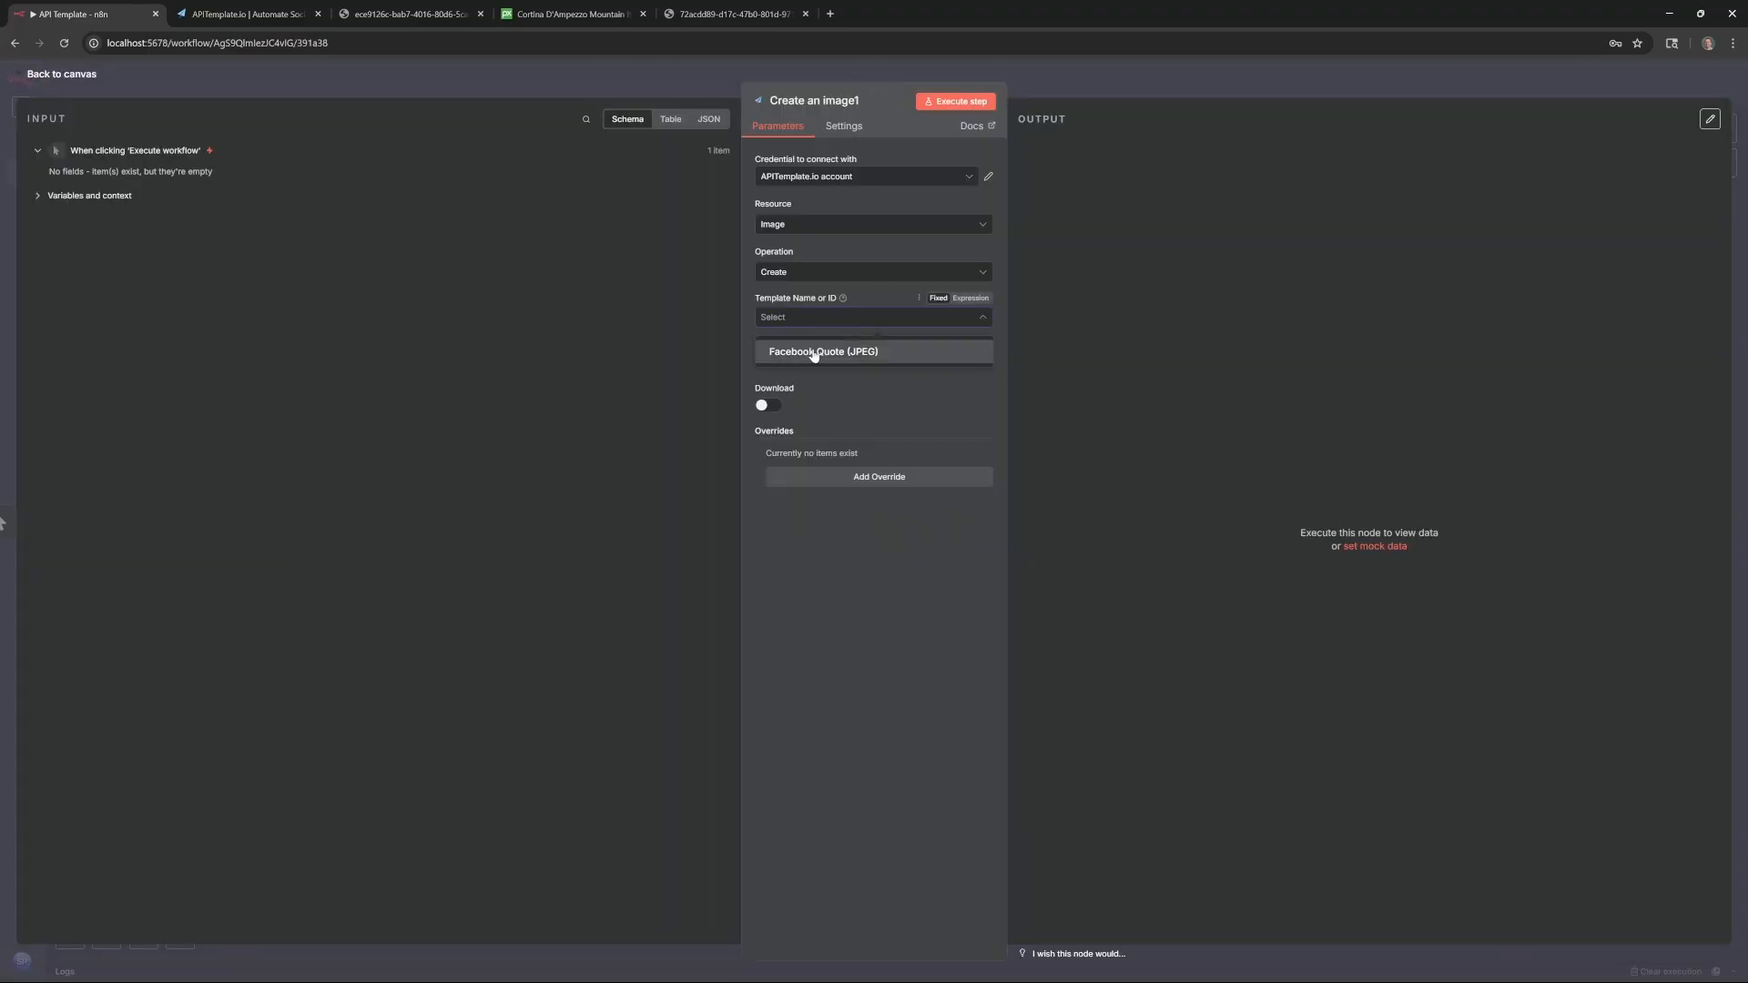
left_click(813, 352)
left_click(765, 361)
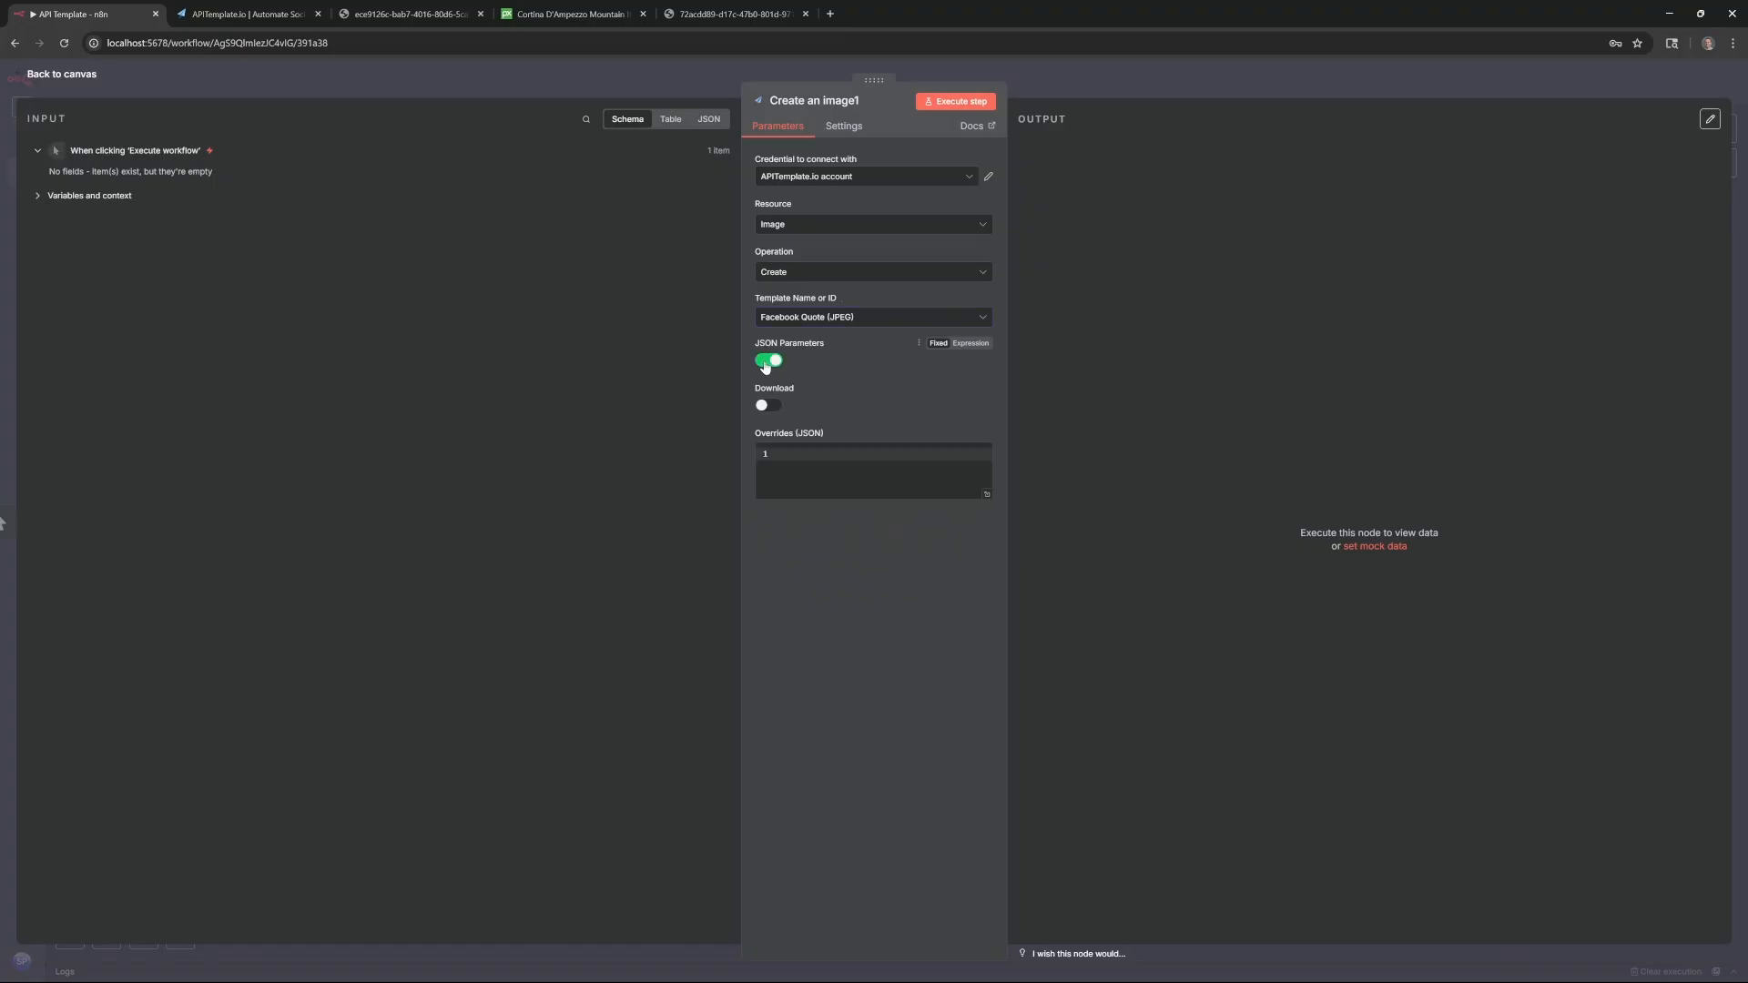
key("ctrl+v")
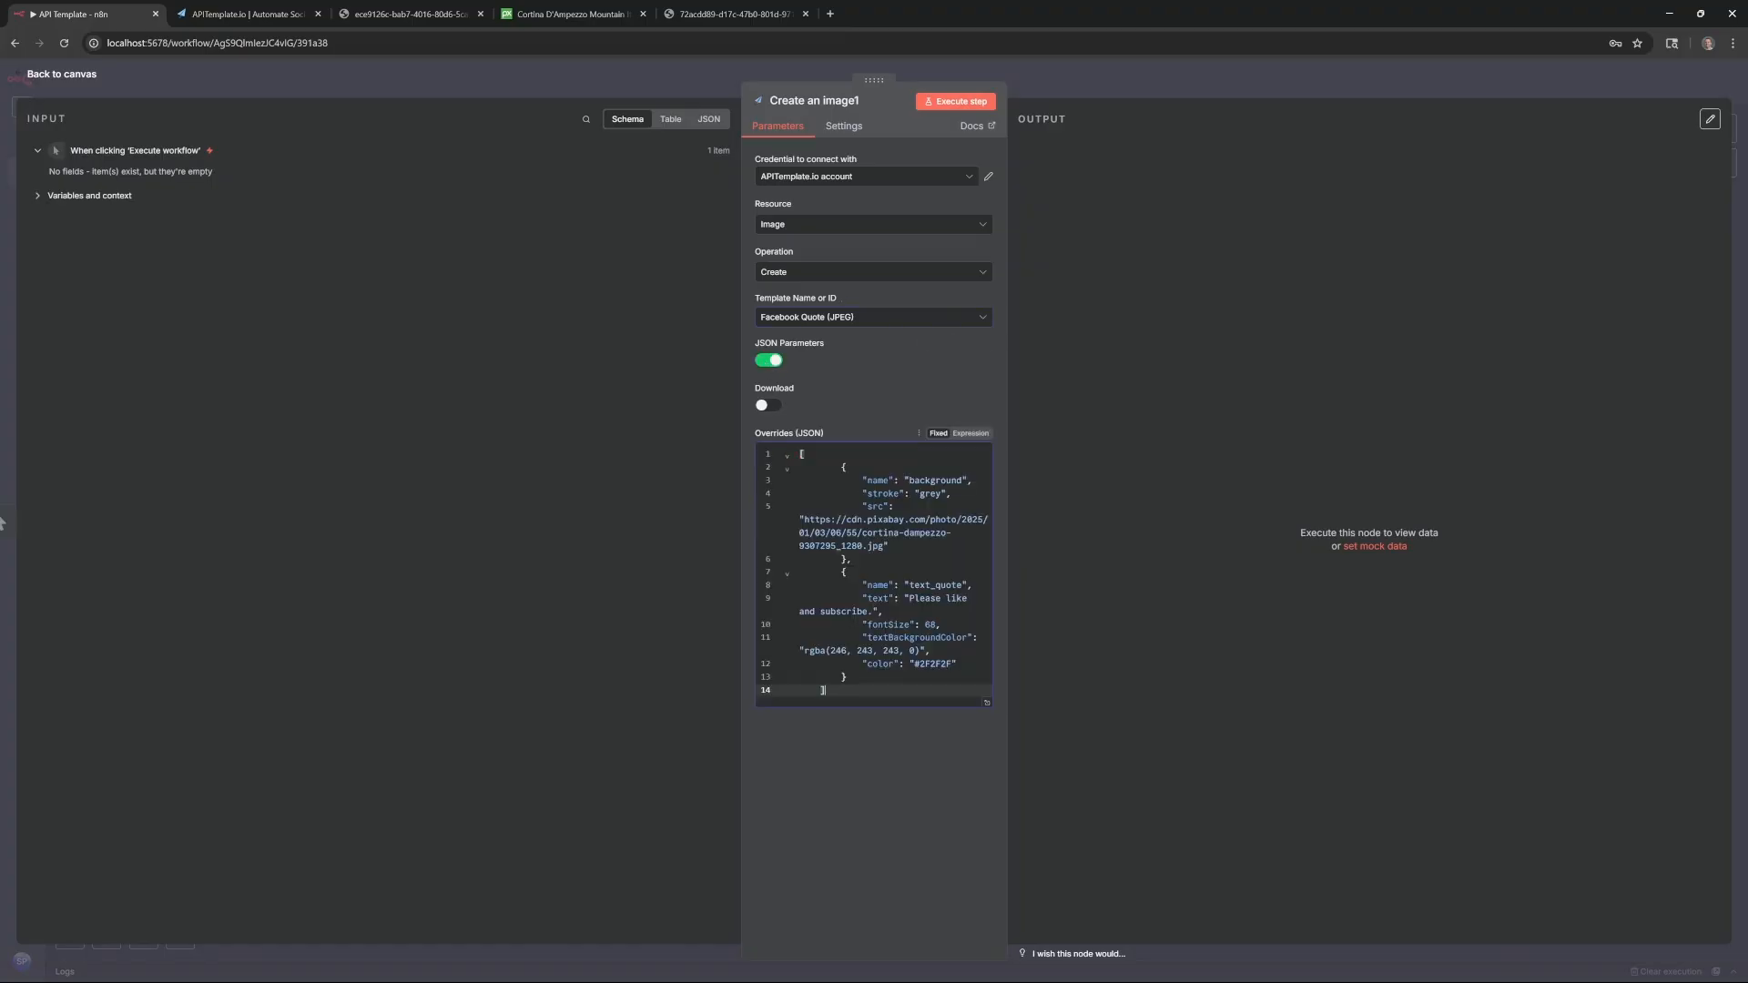
- Switch the Overrides (JSON) field to an expression and open it in the expanded expression editor
left_click(973, 433)
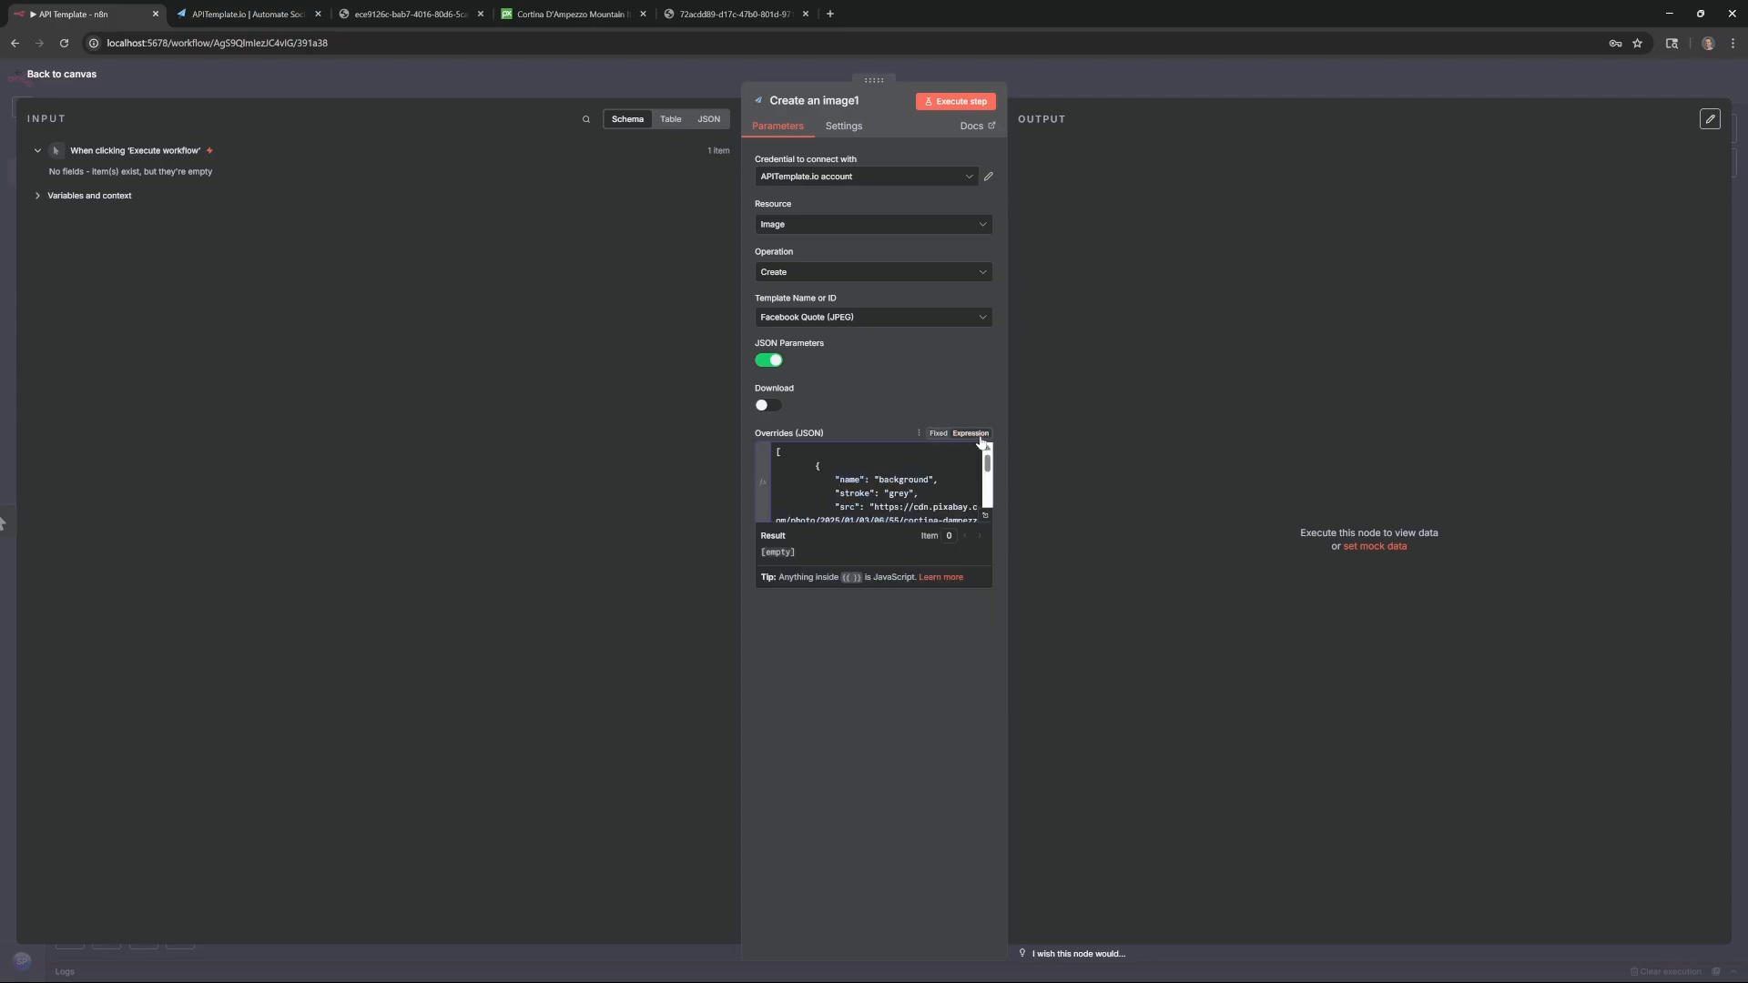
left_click(985, 515)
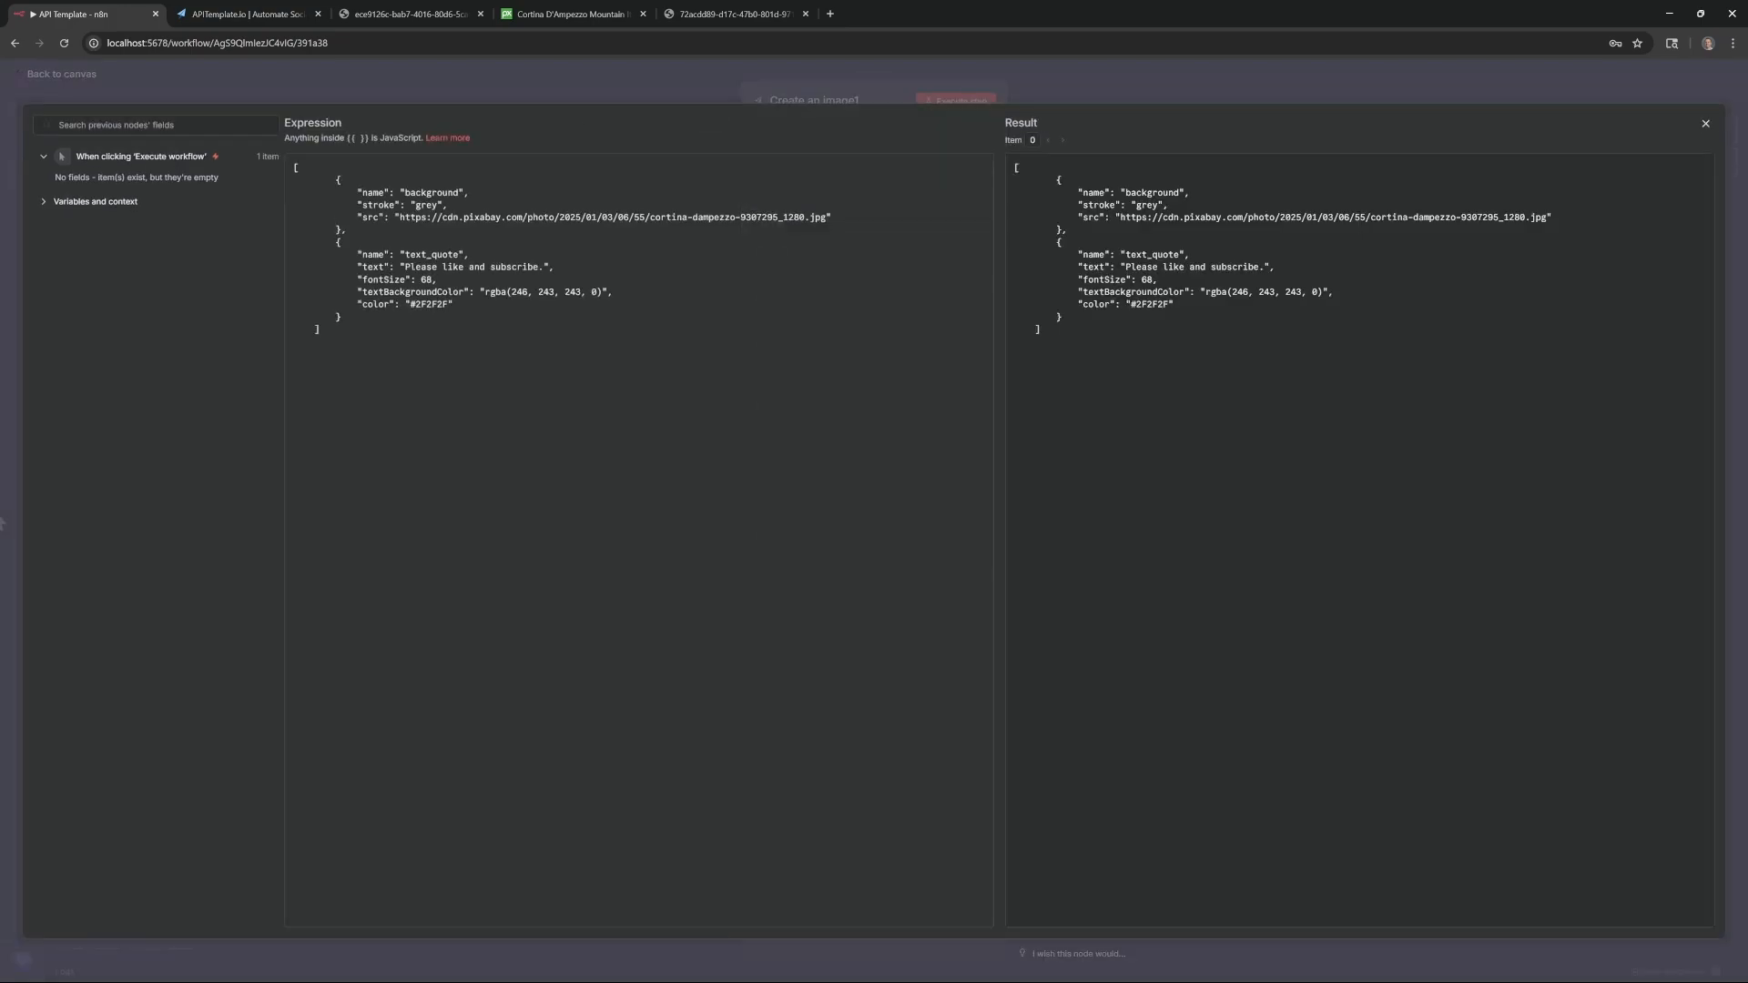
left_click_drag(828, 226, 401, 219)
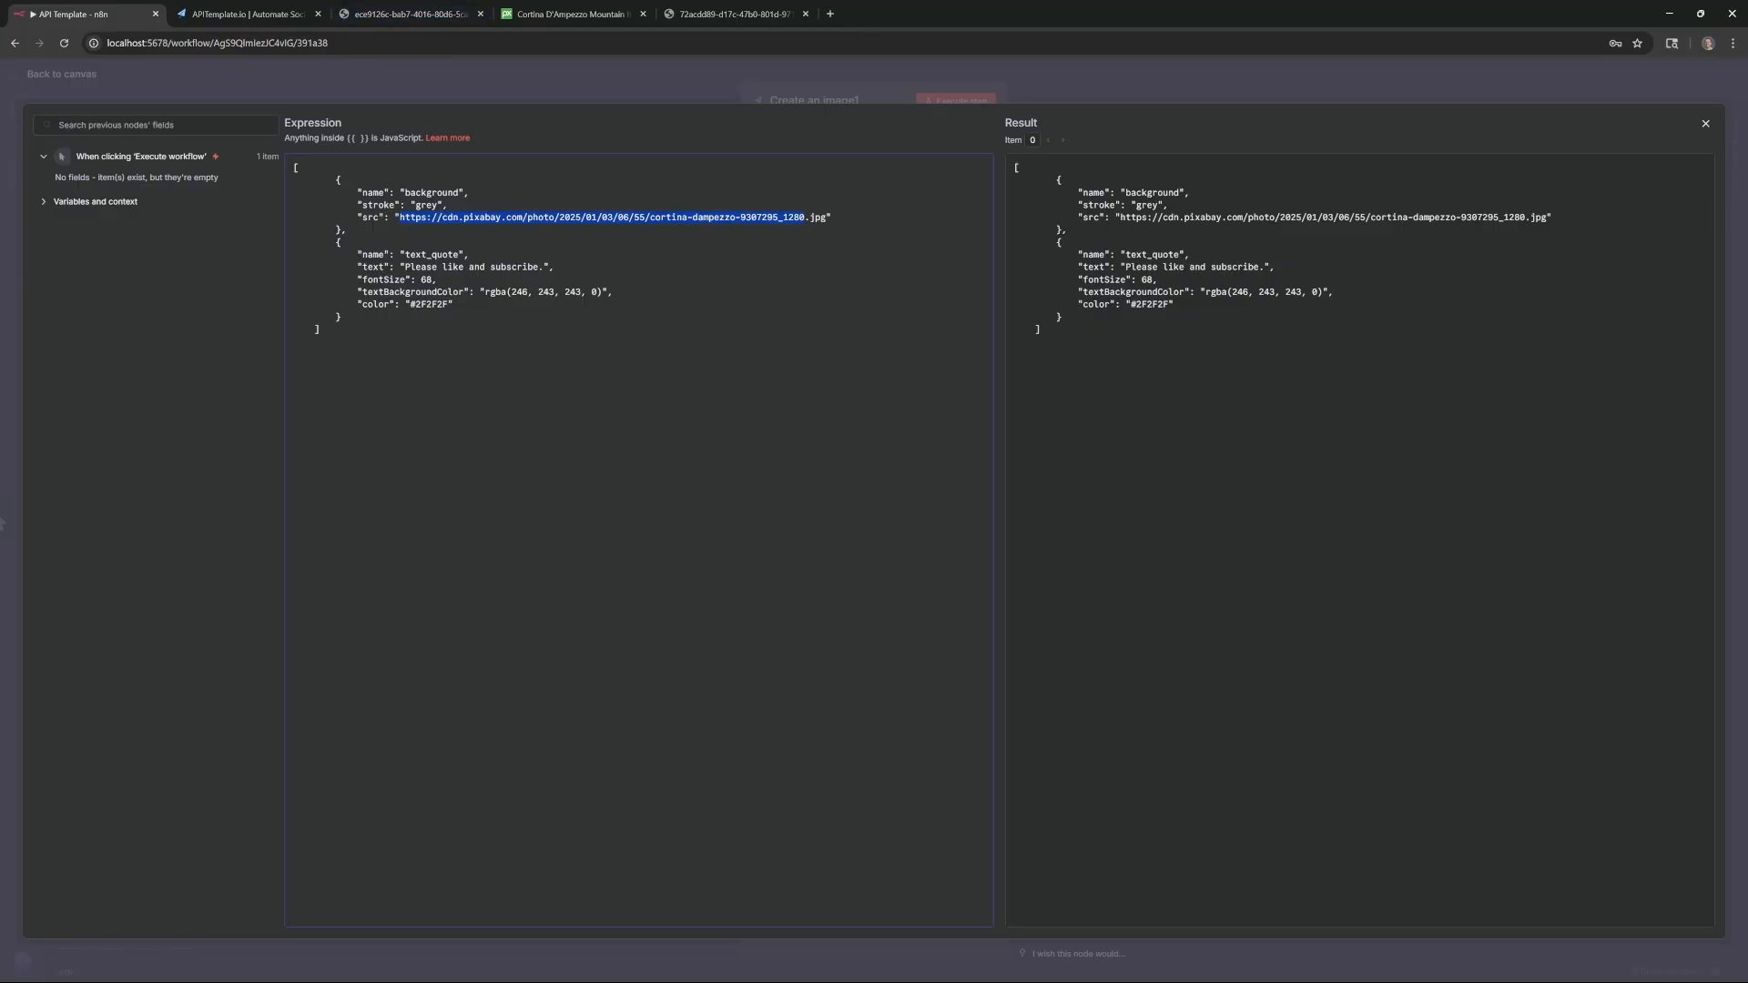
- Replace the text_quote text with the workflow name variable {{ $workflow.name }} and close the expression editor
left_click(53, 202)
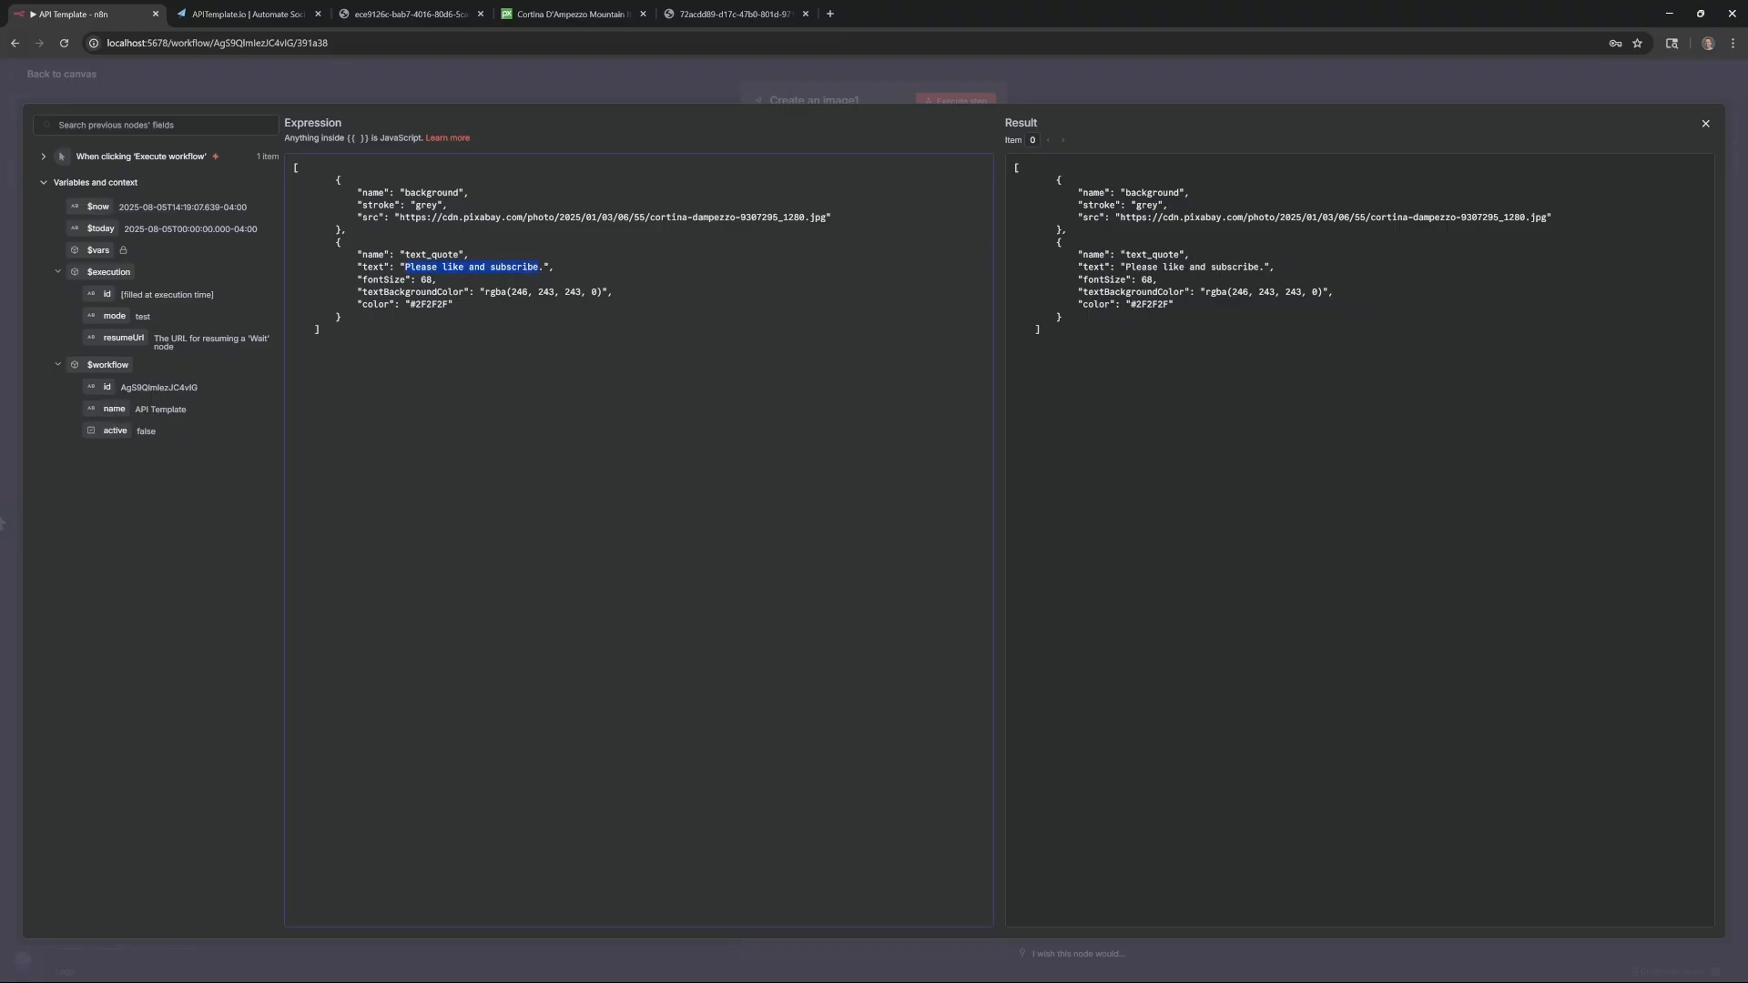
key("BackSpace")
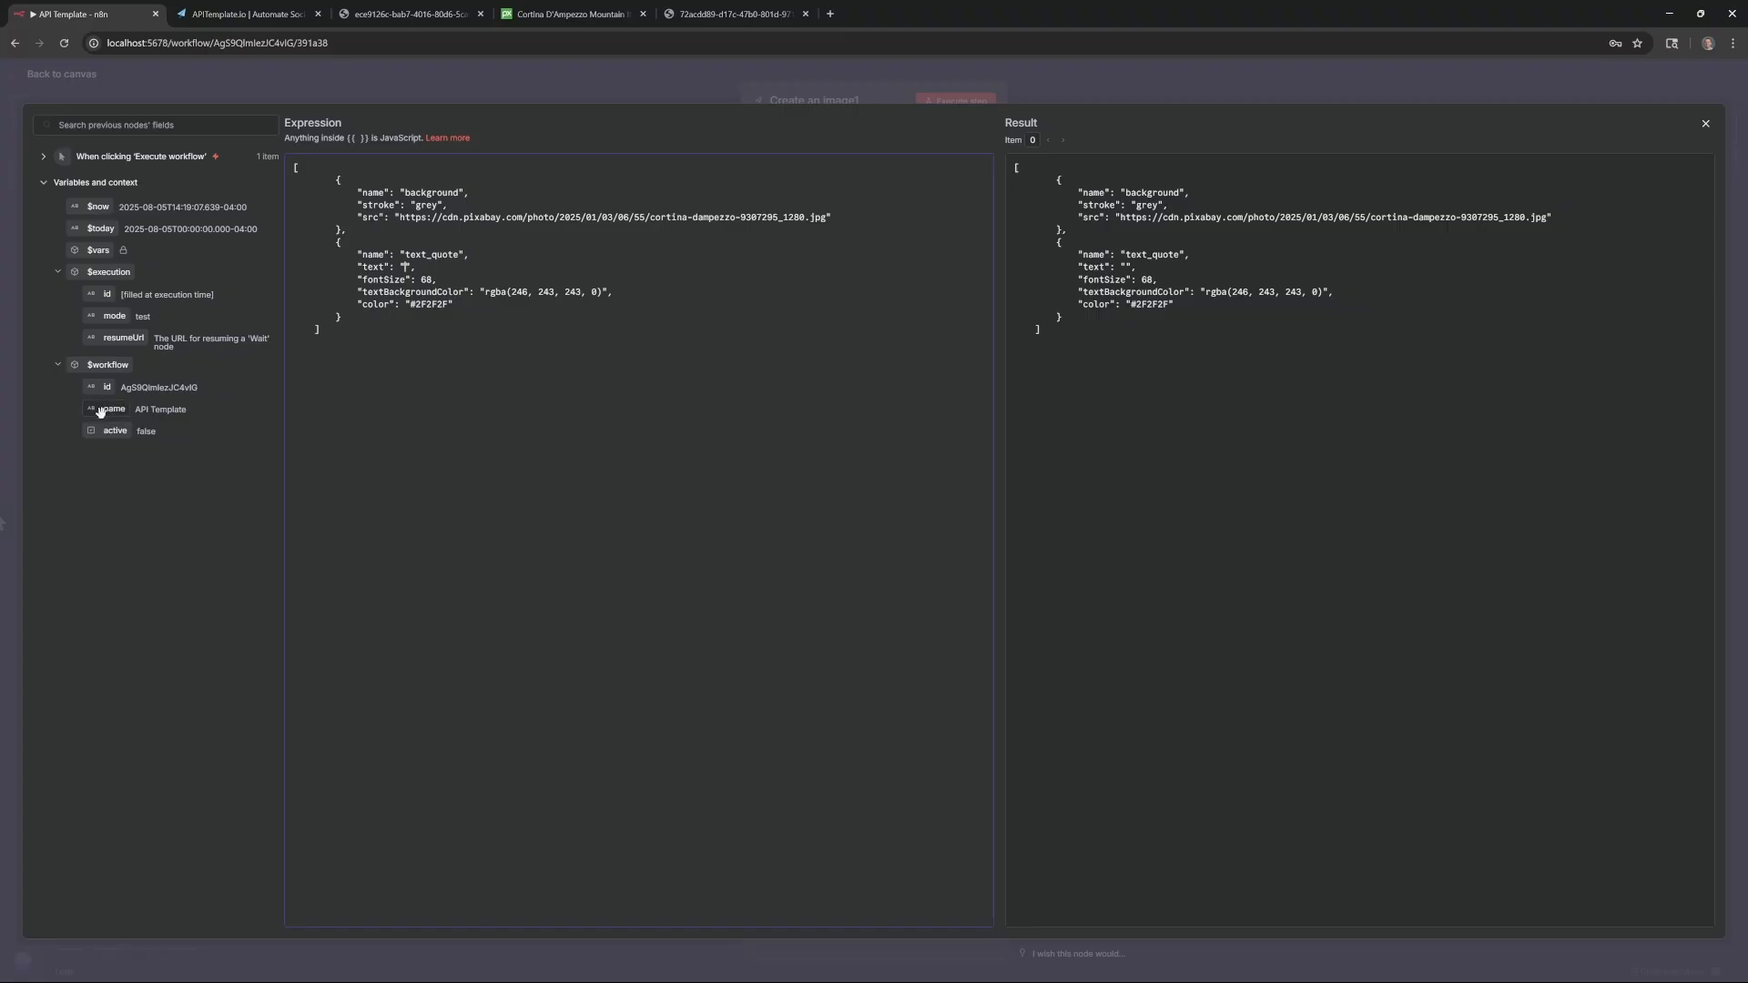
left_click_drag(100, 411, 406, 268)
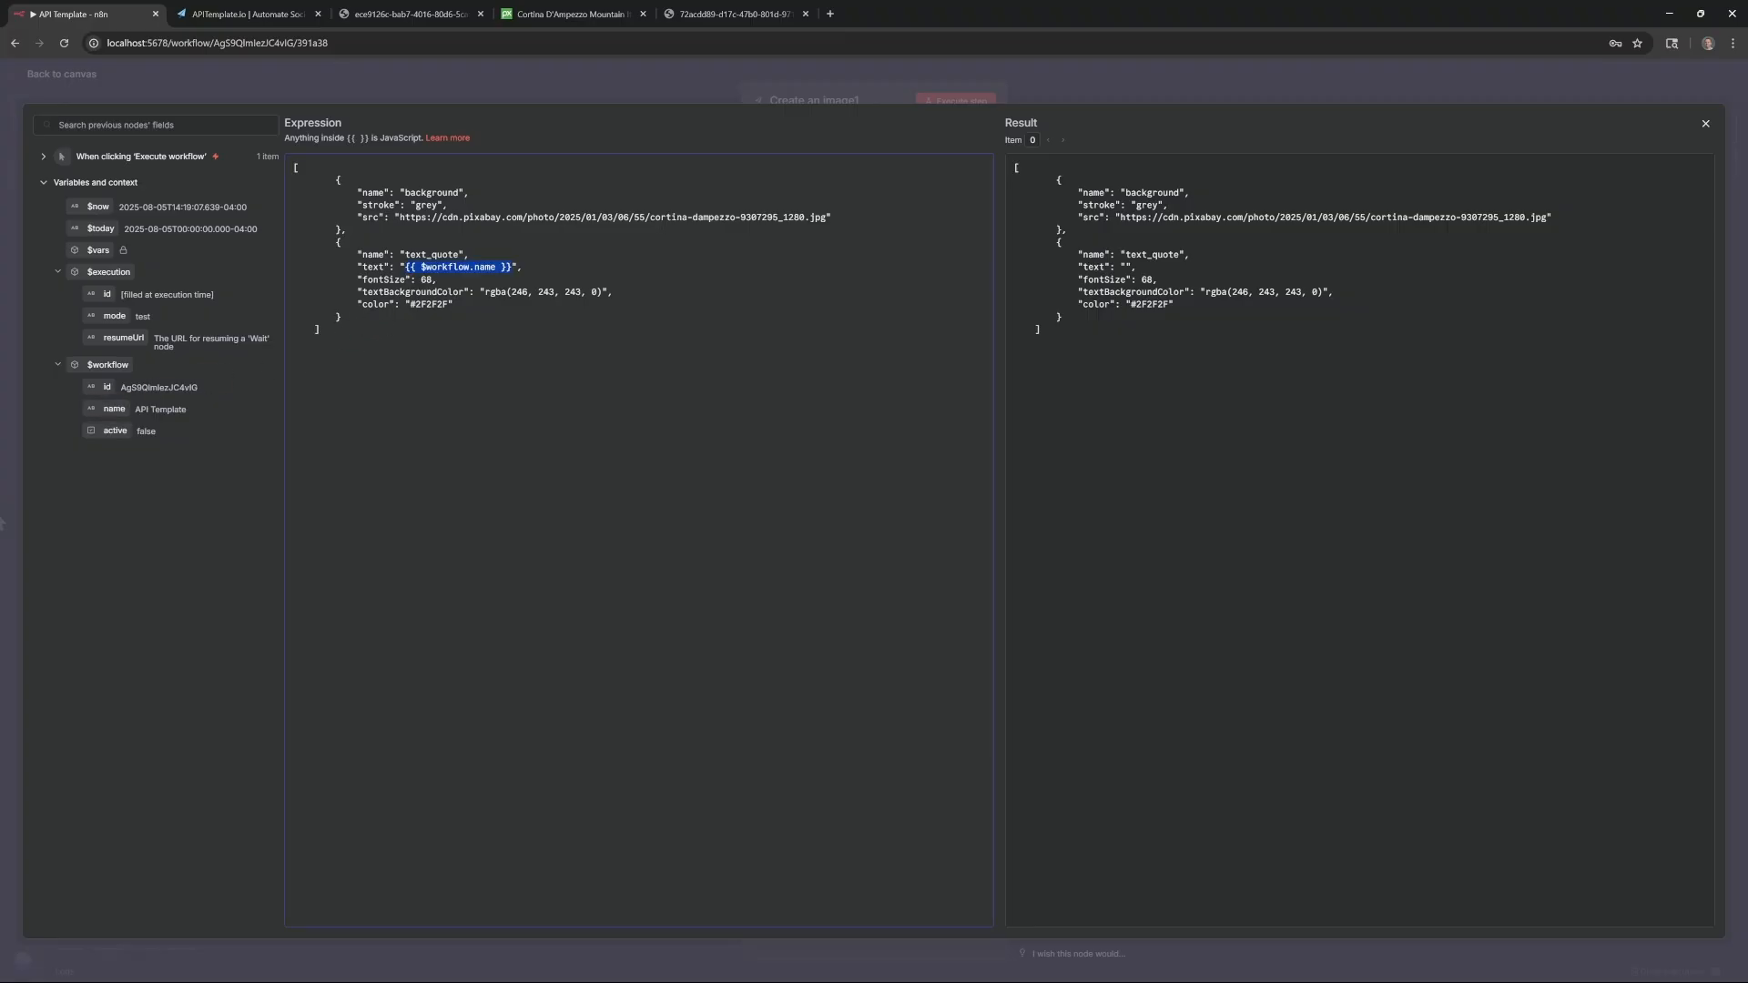
left_click(564, 218)
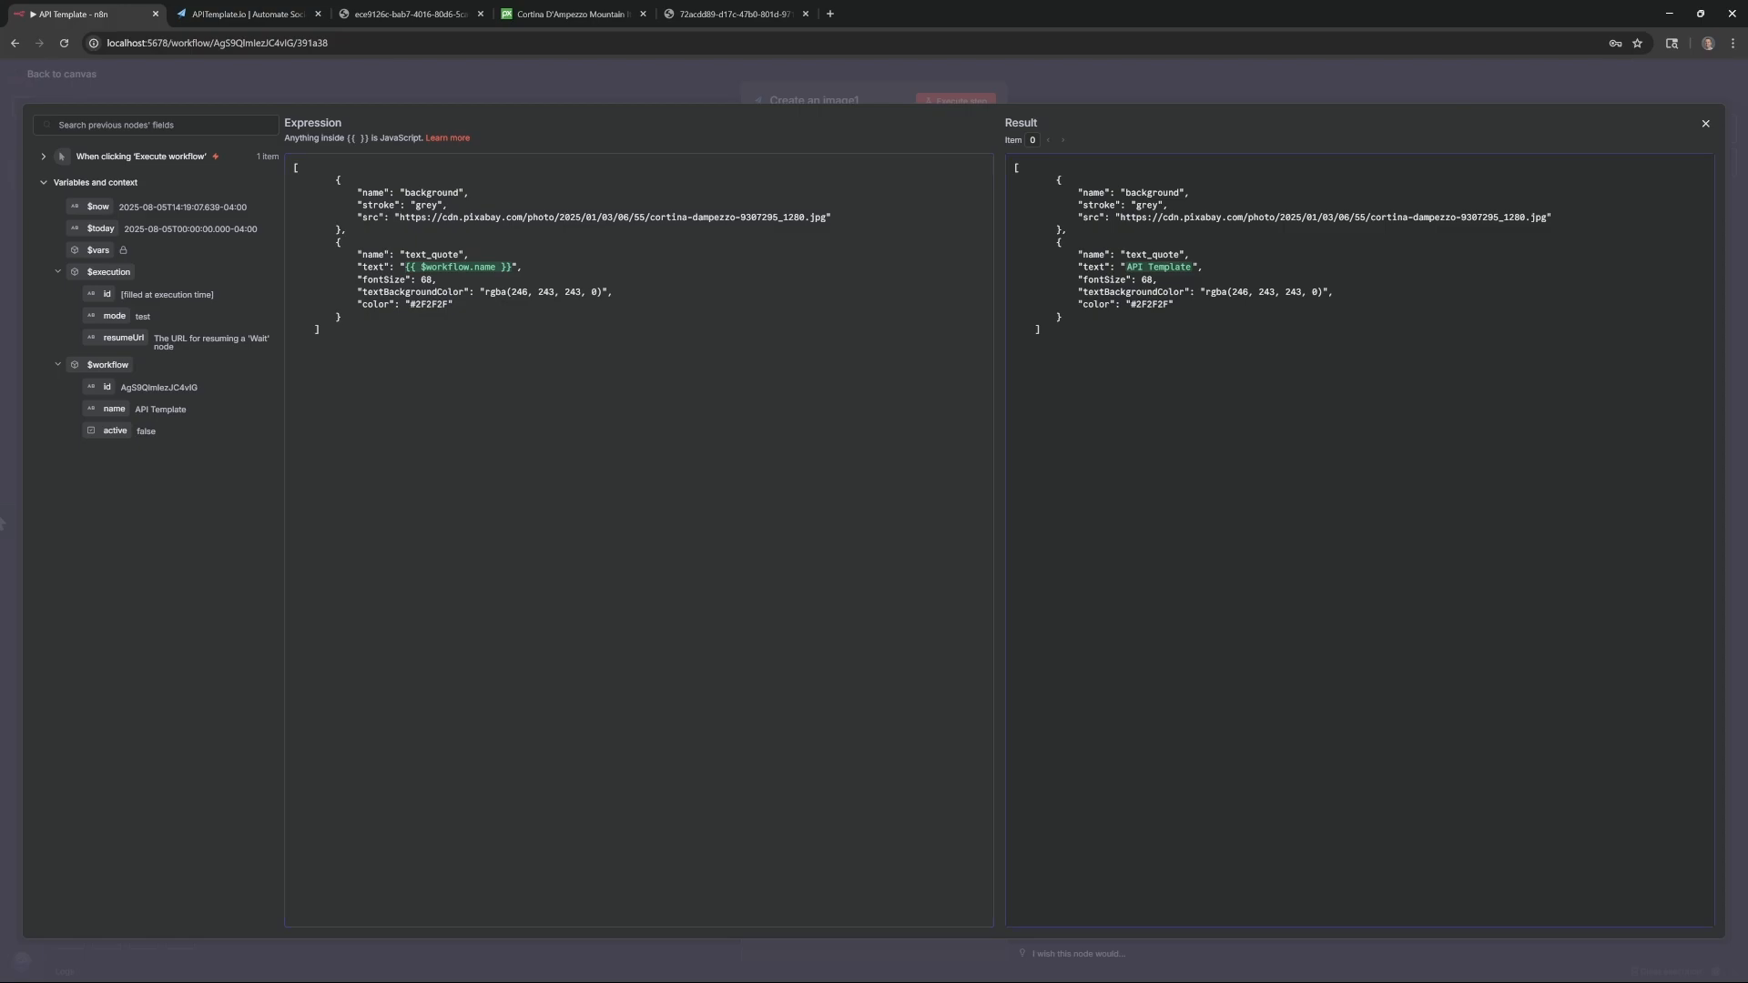
left_click_drag(1014, 168, 1203, 267)
left_click(1205, 271)
left_click(1705, 124)
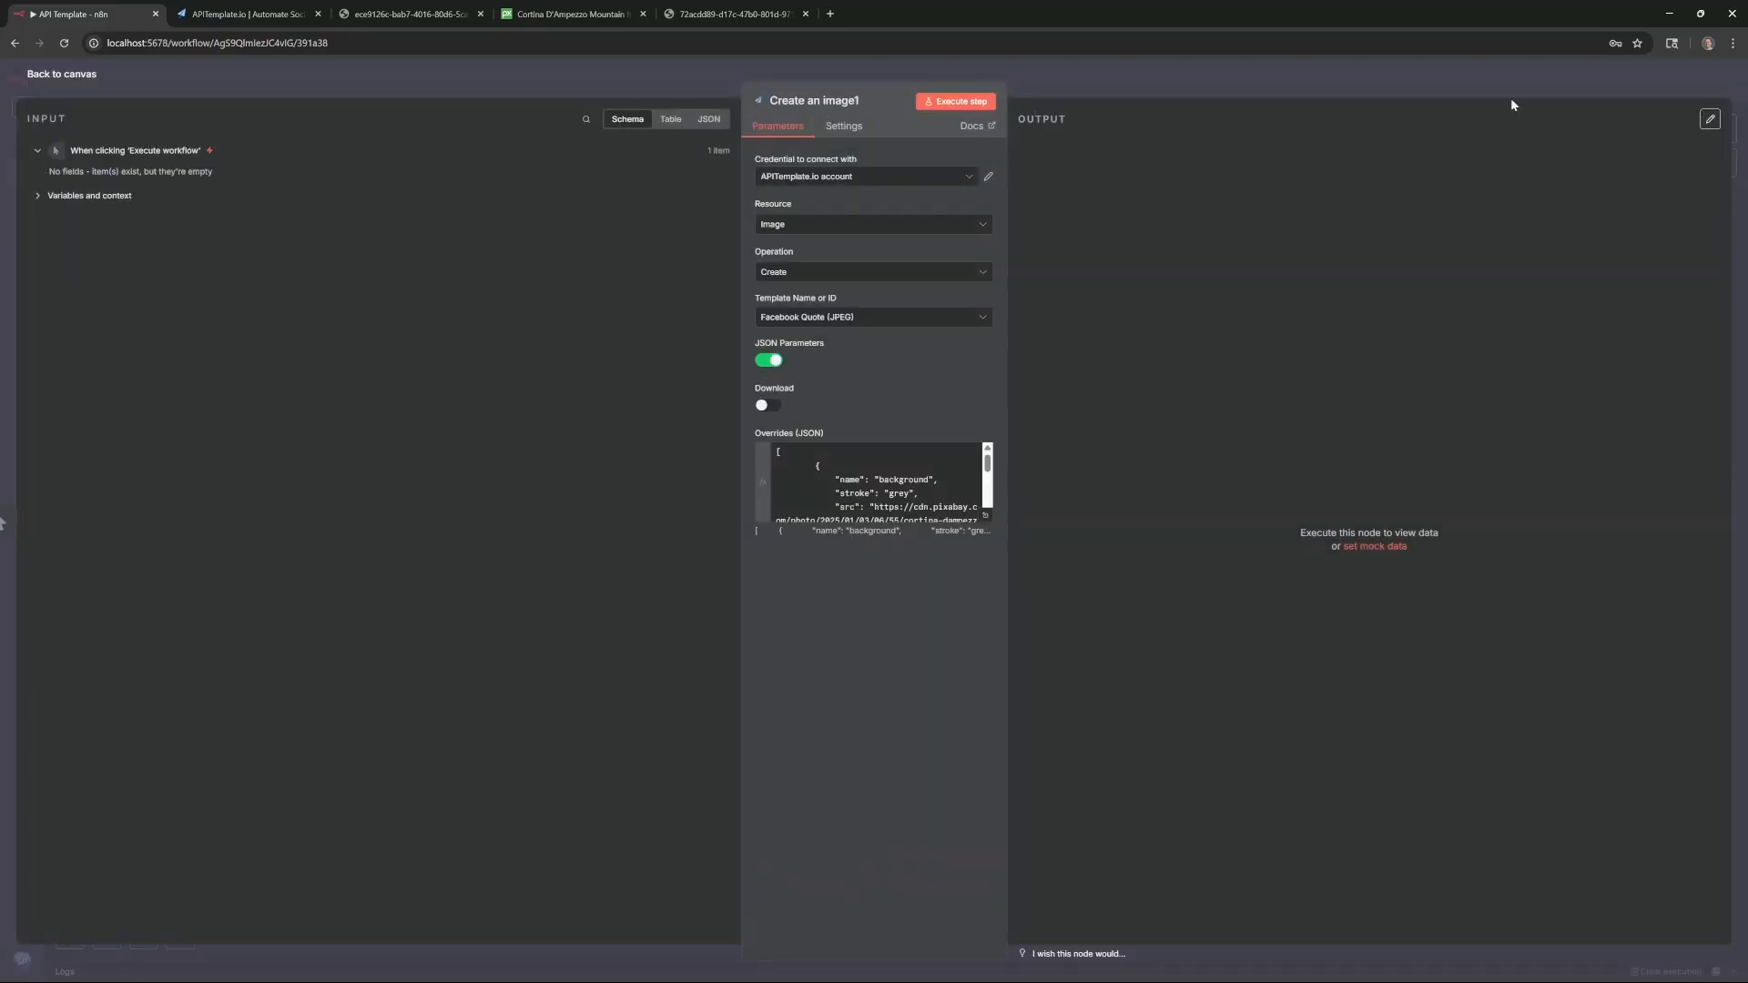
- Execute the new Create an image node and open the PNG download URL from its output in a new browser tab
left_click(955, 112)
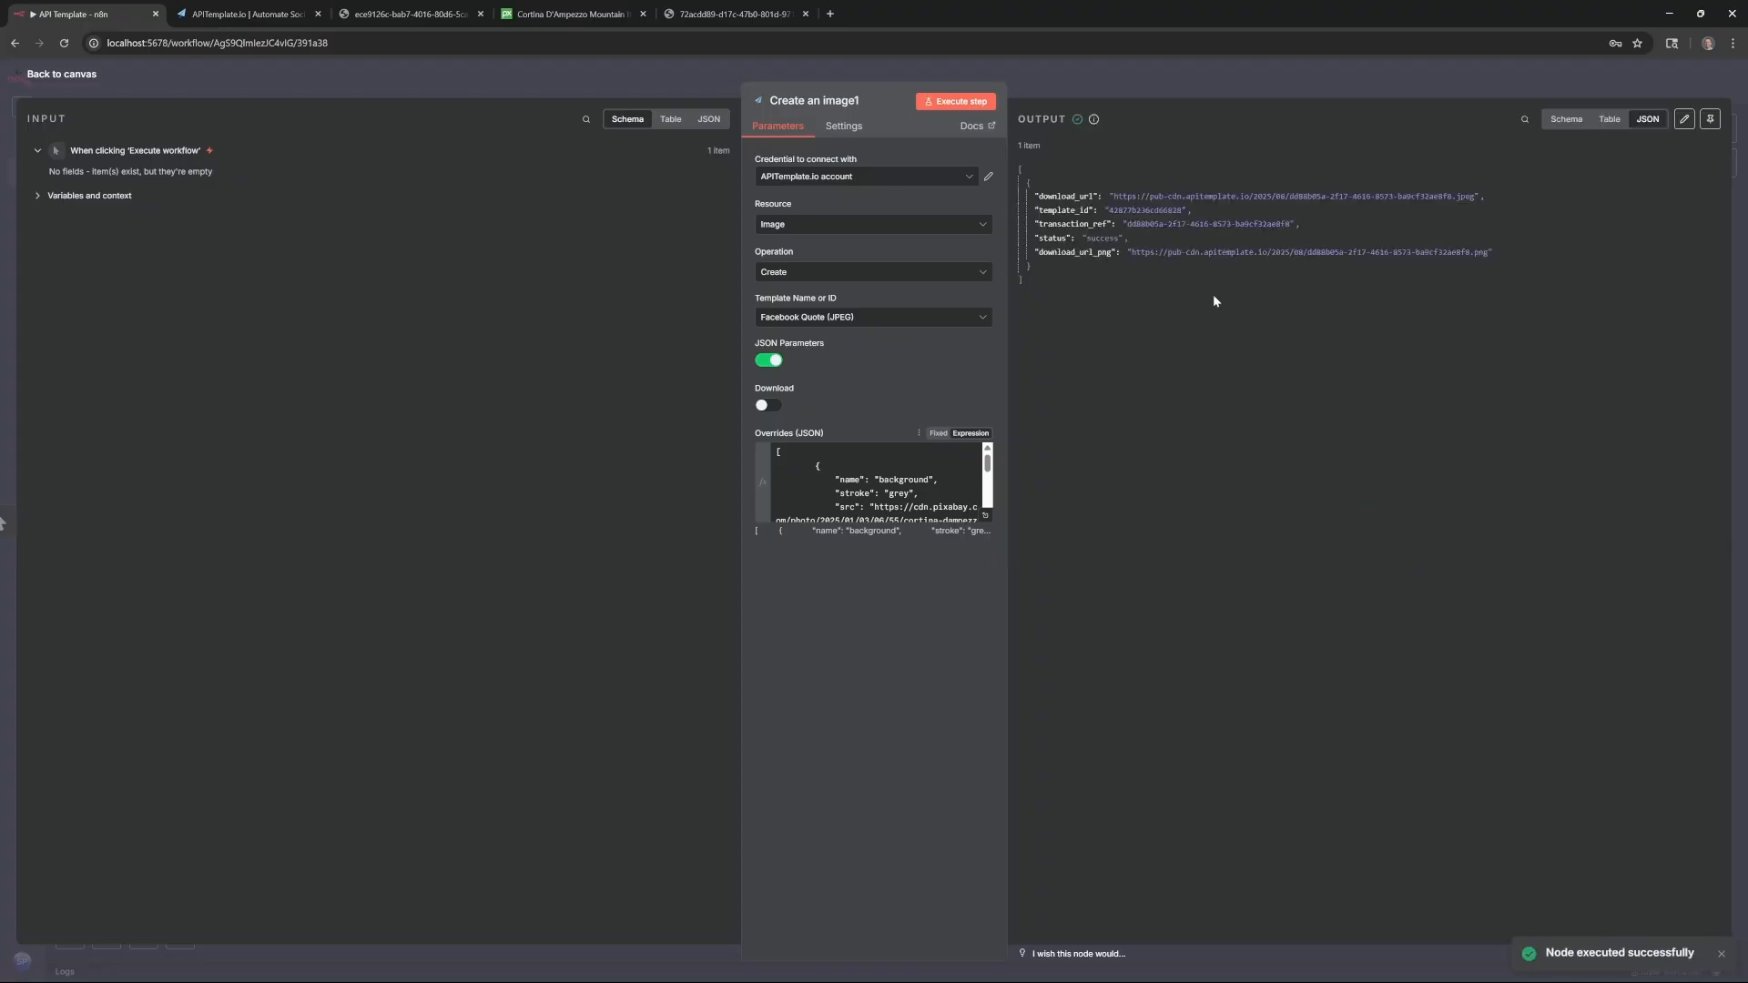
double_click(1144, 252)
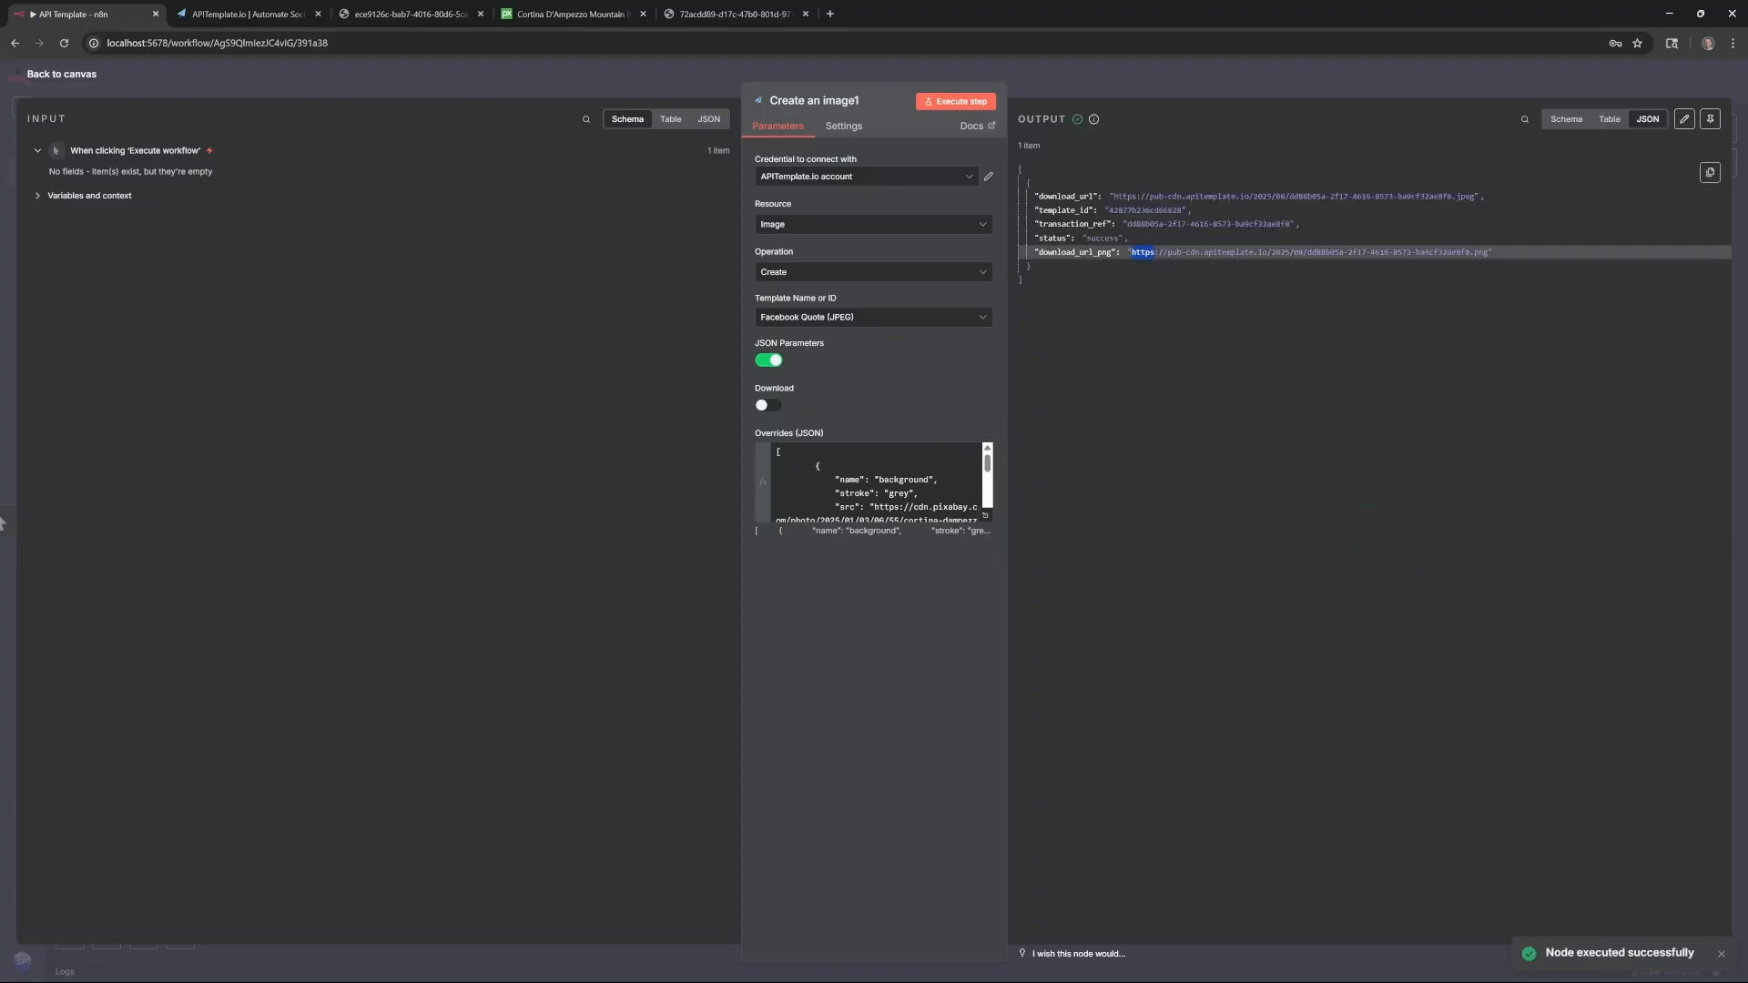
left_click_drag(1143, 252, 1493, 252)
left_click(830, 14)
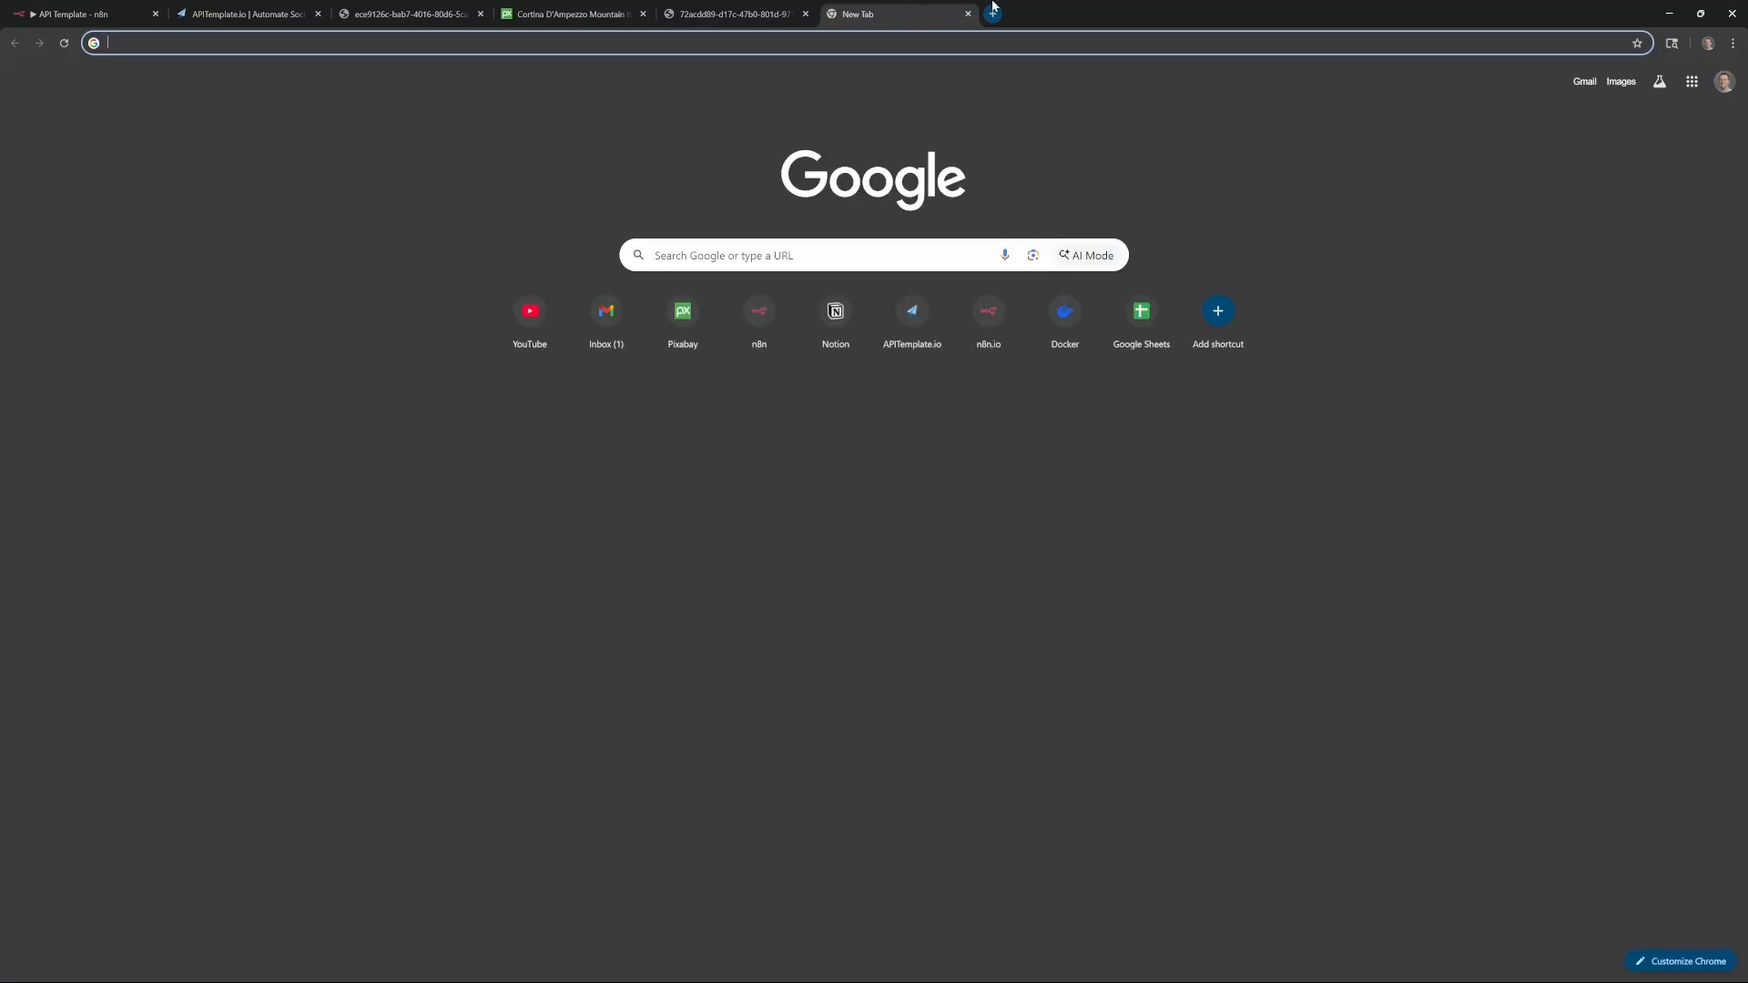
key("ctrl+v")
key("Return")
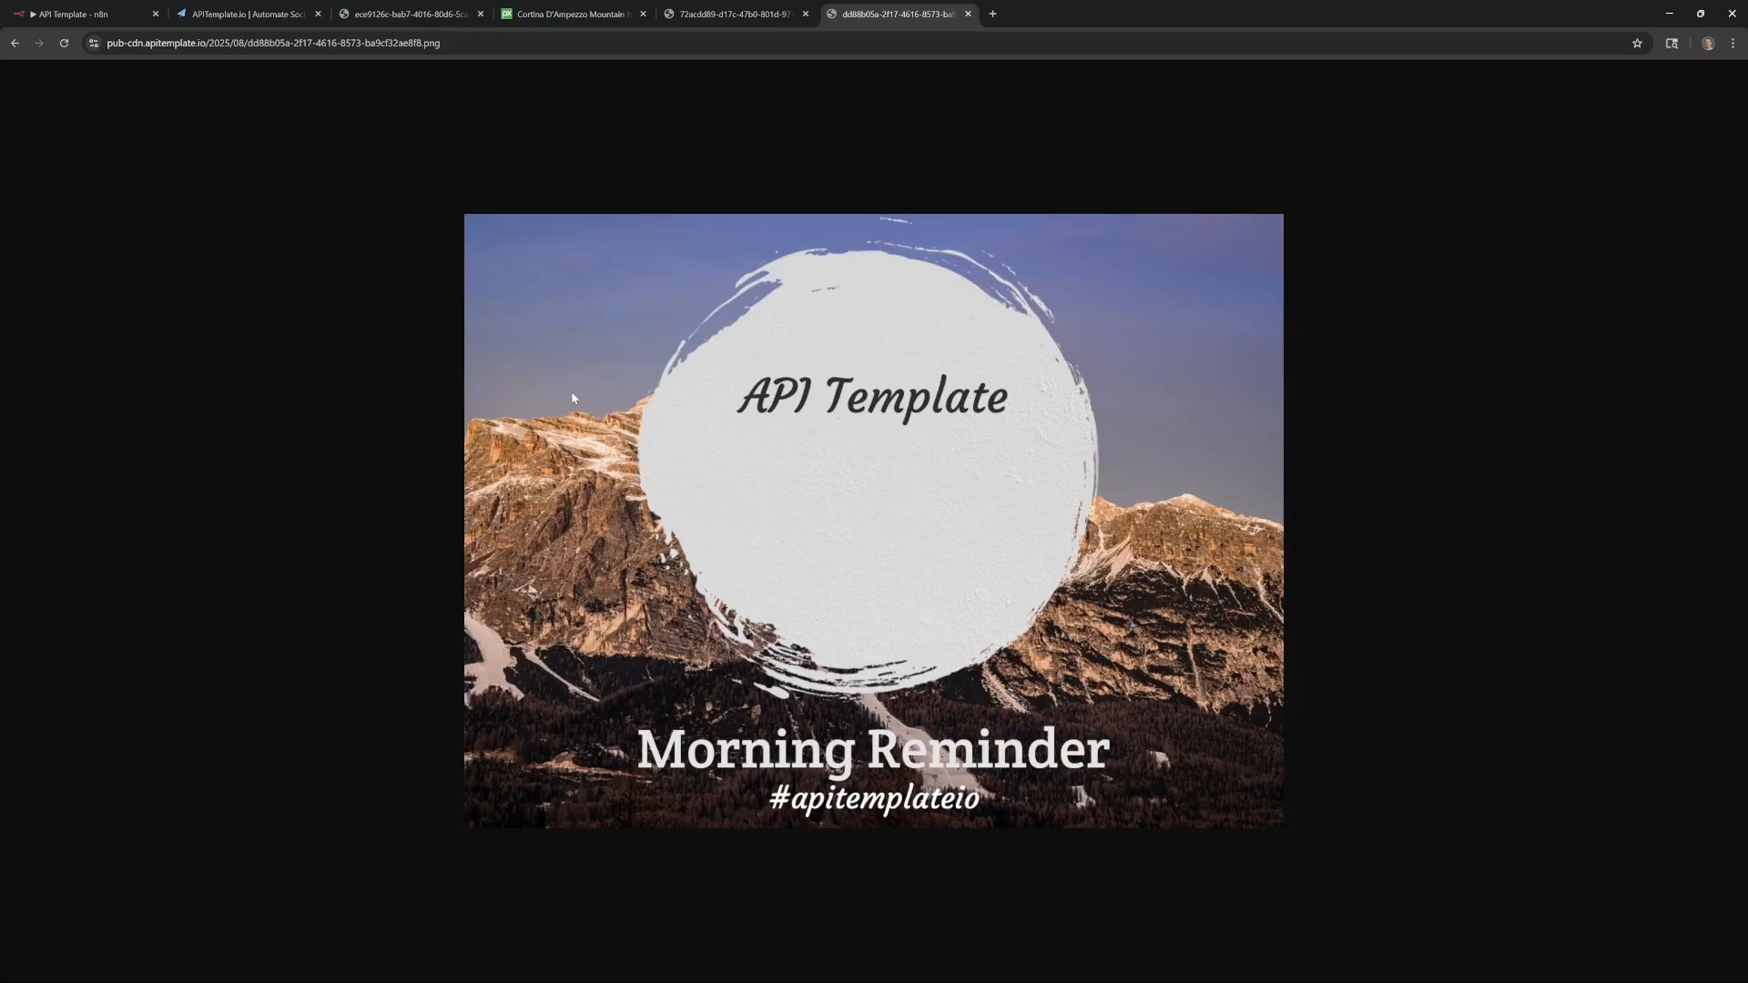
- Back in the n8n workflow, examine the remaining API quota and subscription period dates in the Get an account node's output, and return to the canvas
key("ctrl+1")
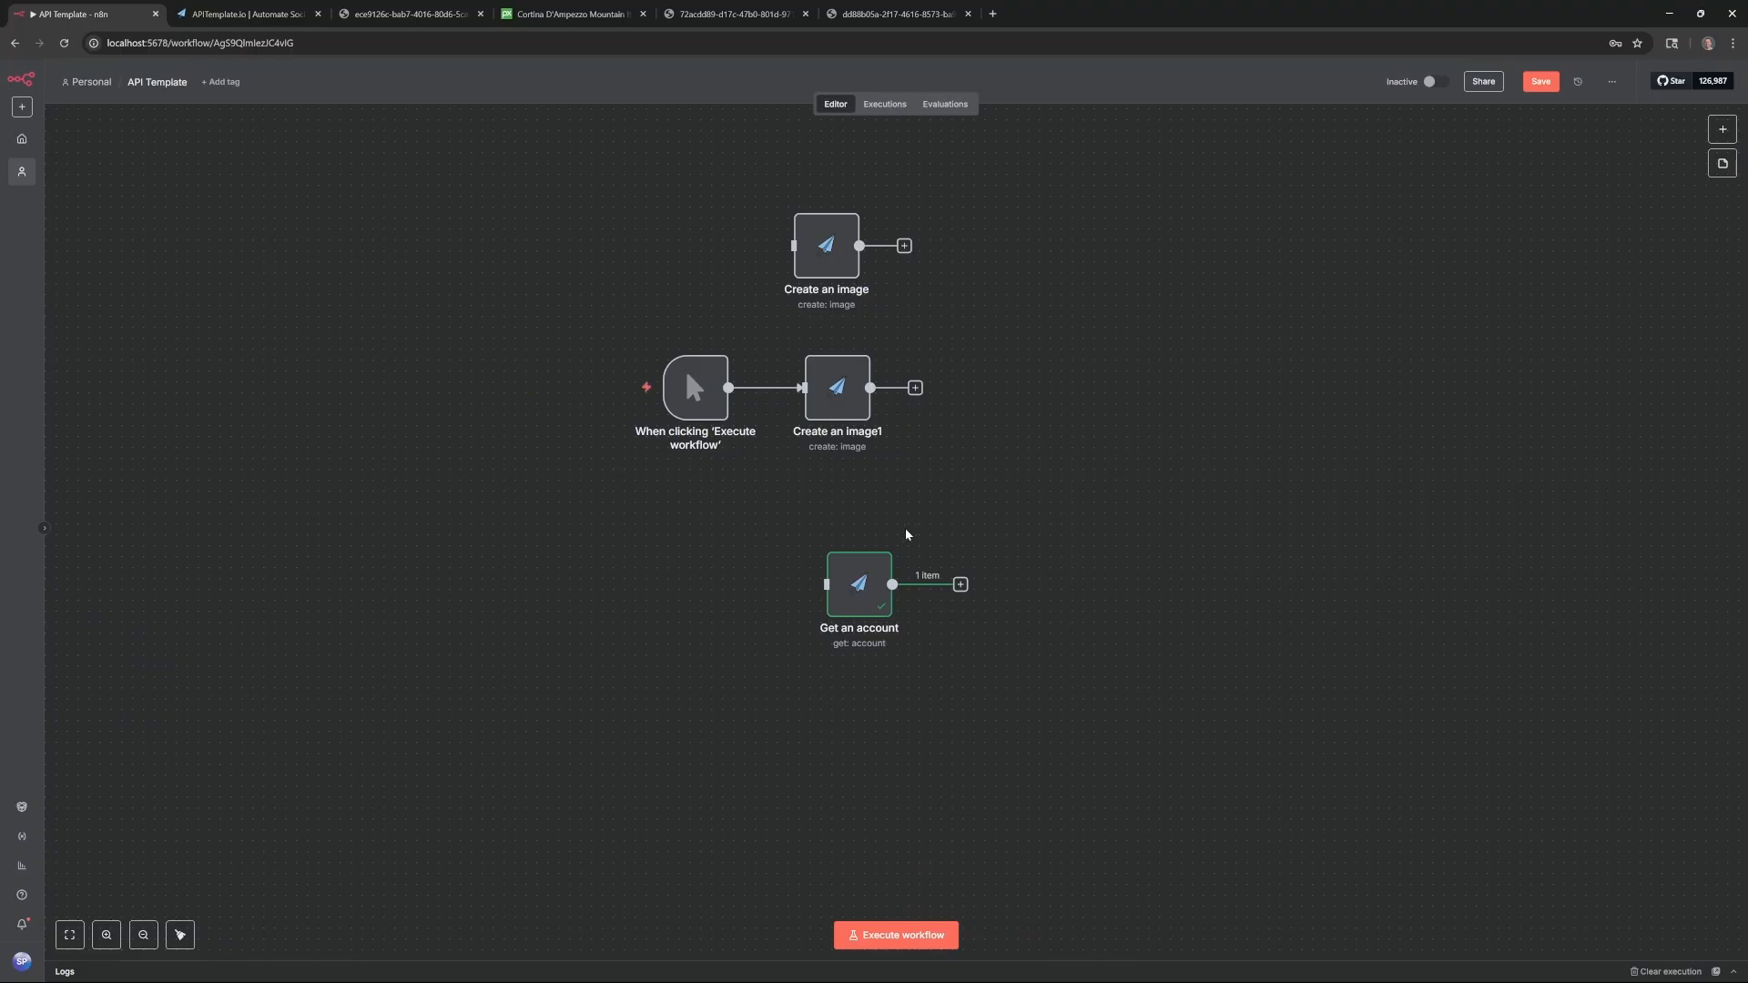
mouse_move(858, 610)
double_click(861, 597)
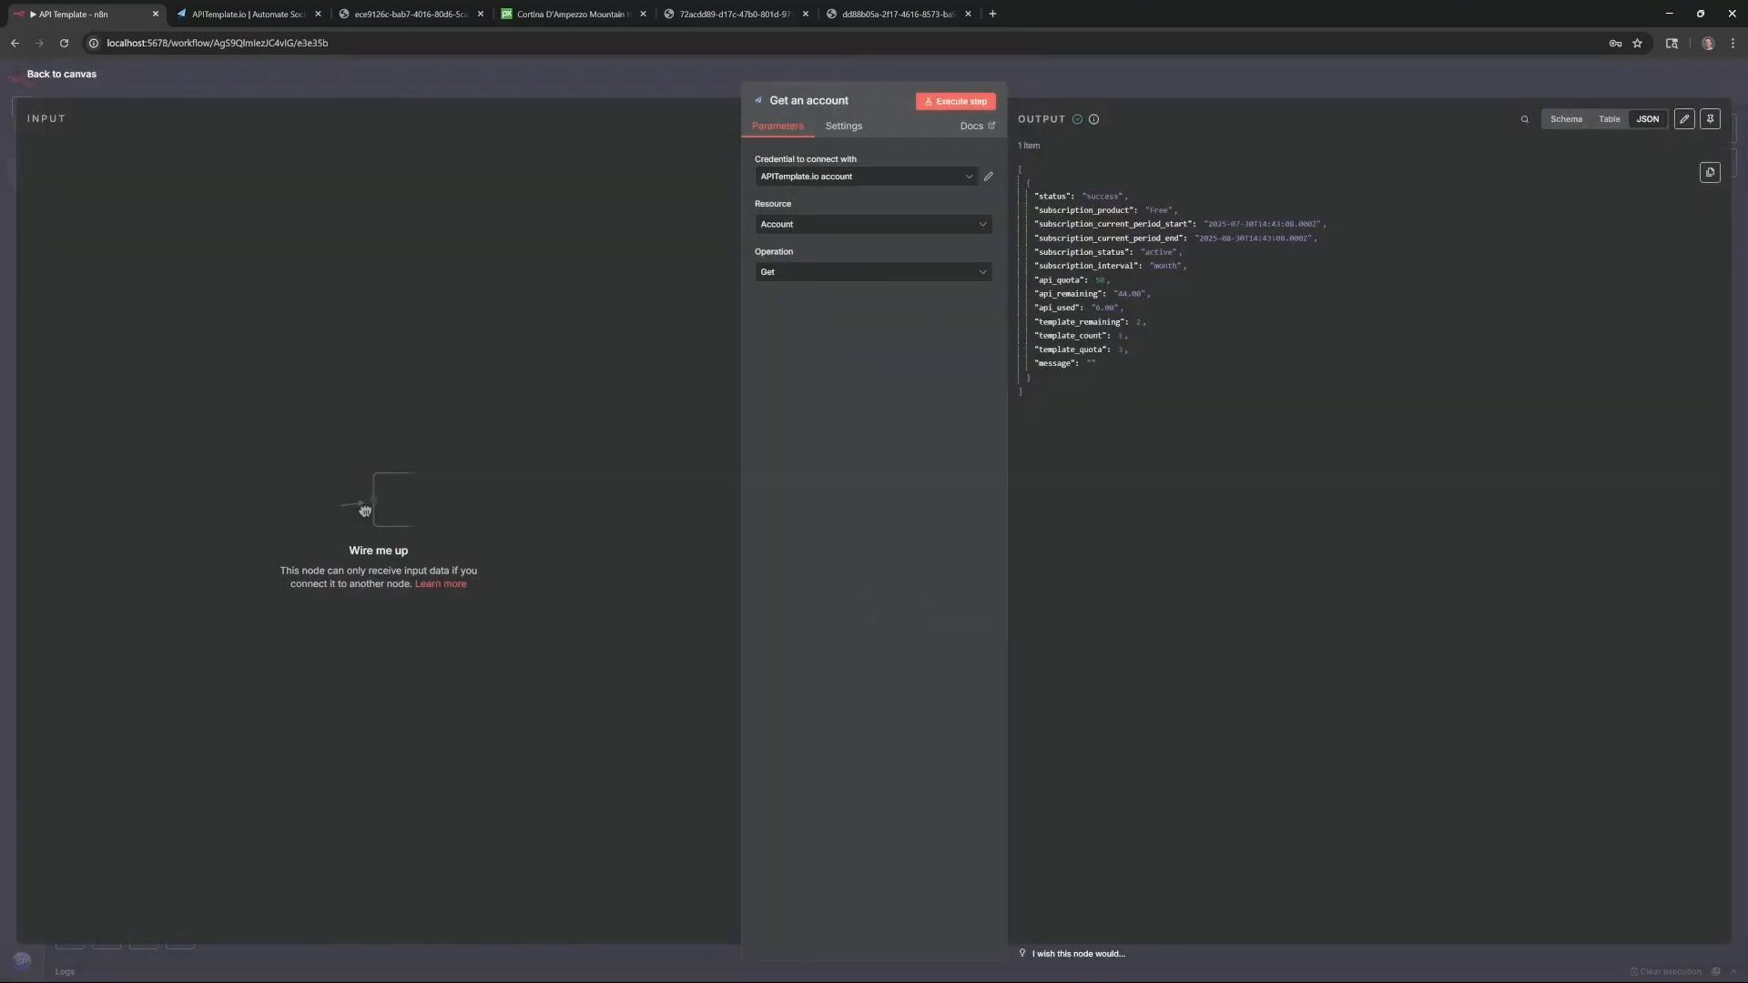
left_click_drag(1073, 183, 1161, 398)
left_click(1175, 401)
double_click(1067, 293)
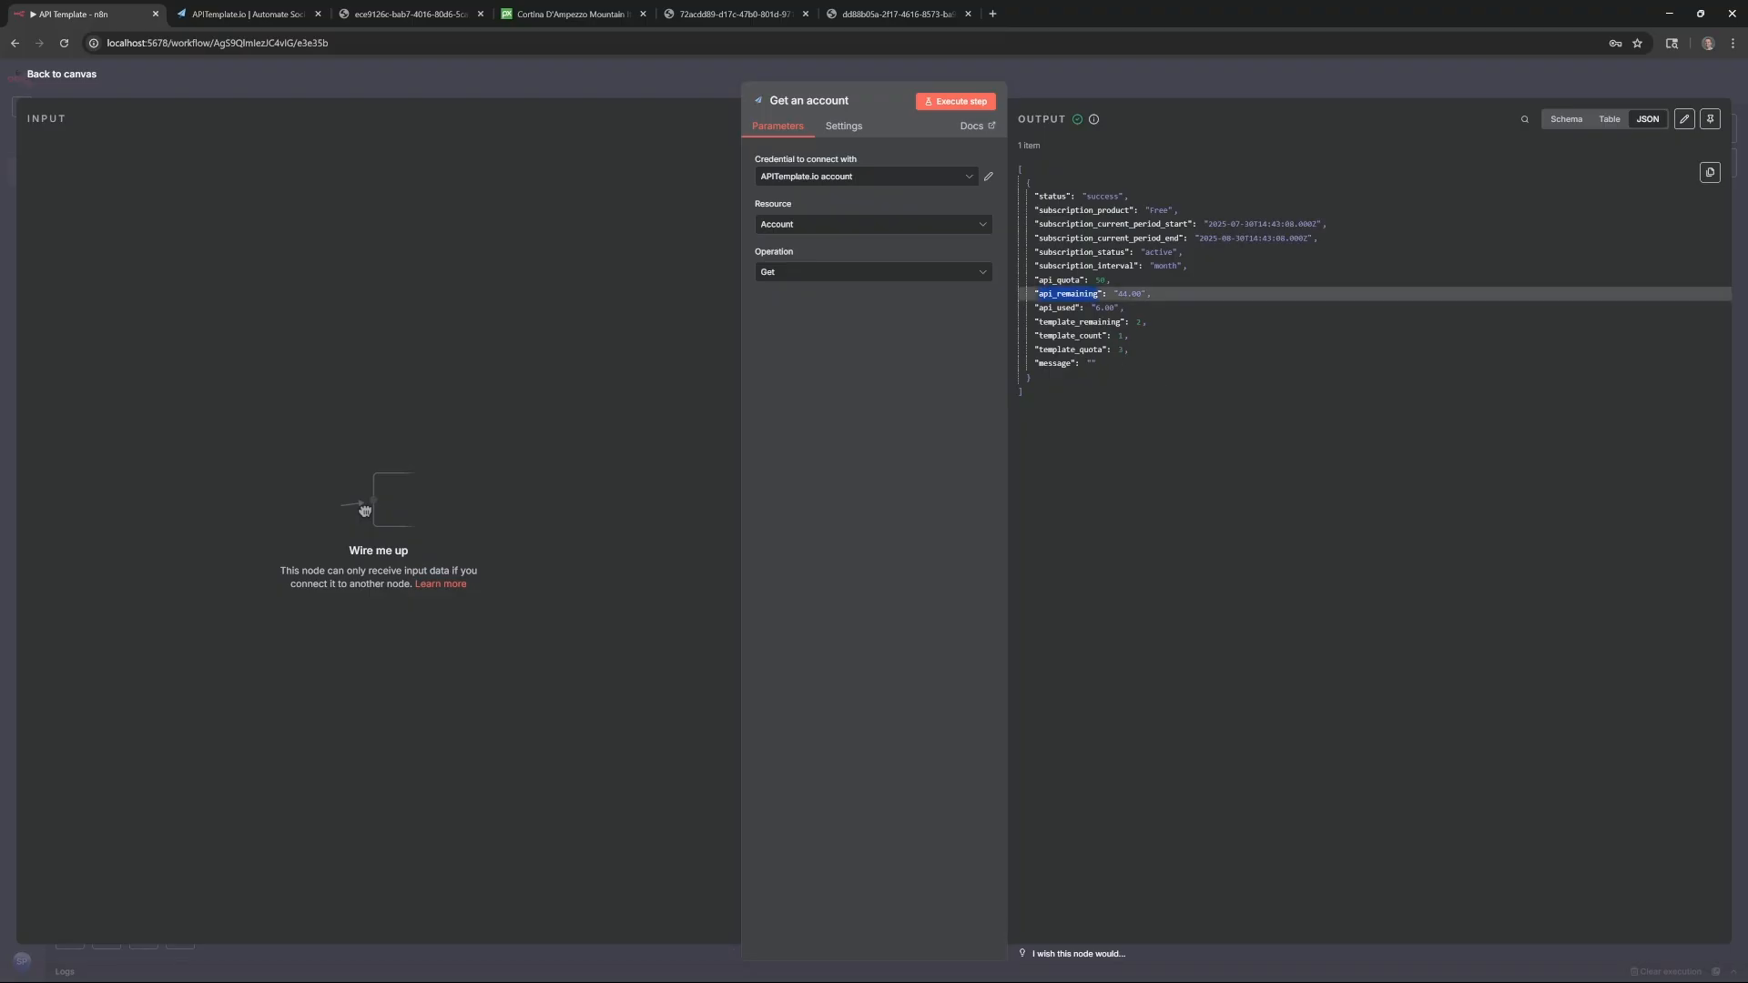
left_click_drag(1169, 298, 1115, 295)
left_click_drag(1099, 224, 1327, 224)
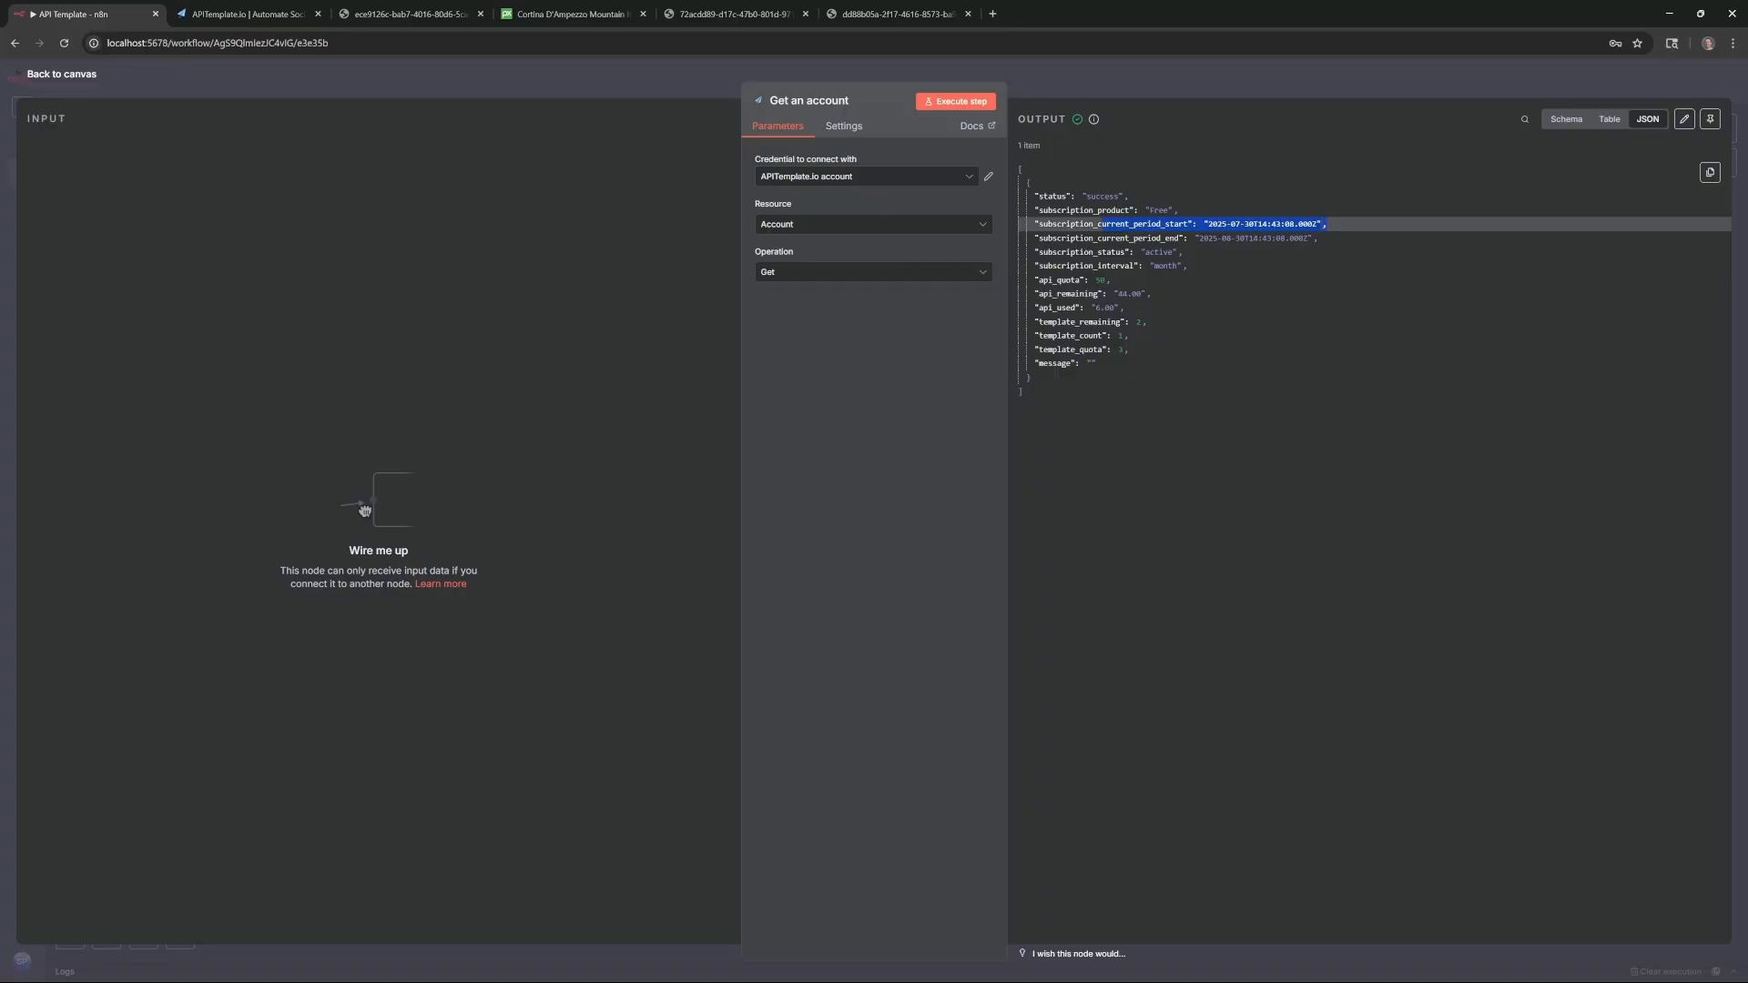
left_click_drag(1127, 237, 1319, 240)
left_click(1210, 255)
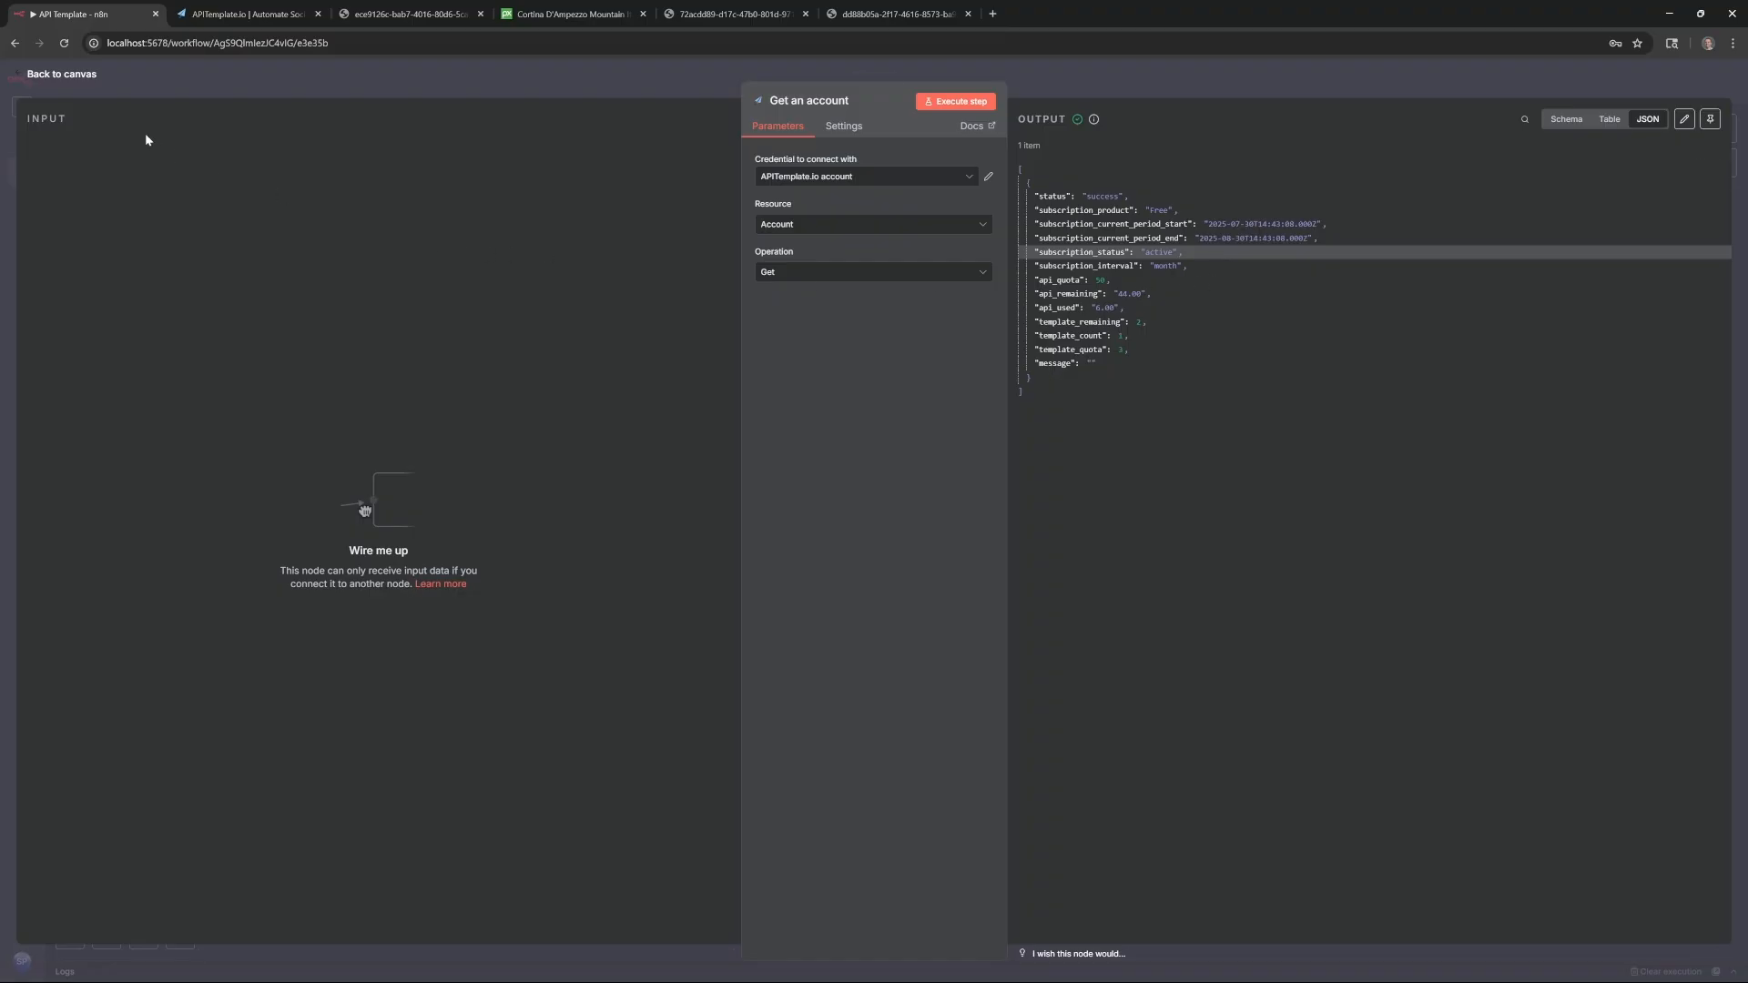
left_click(80, 75)
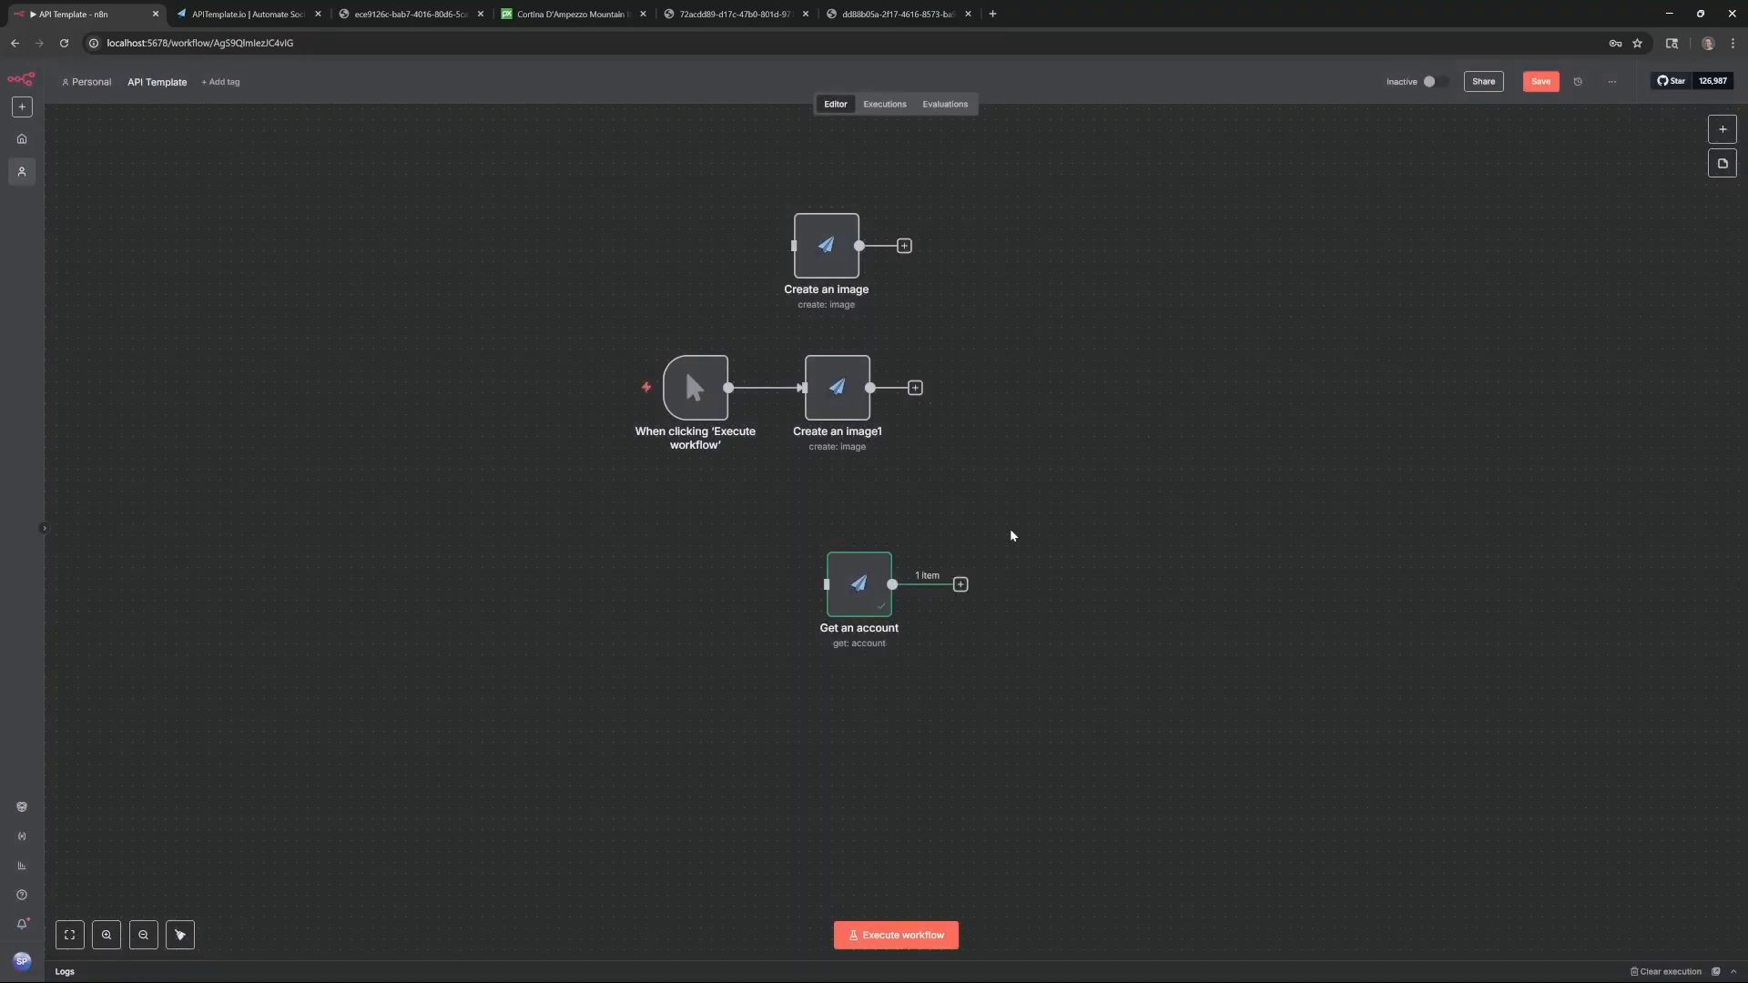